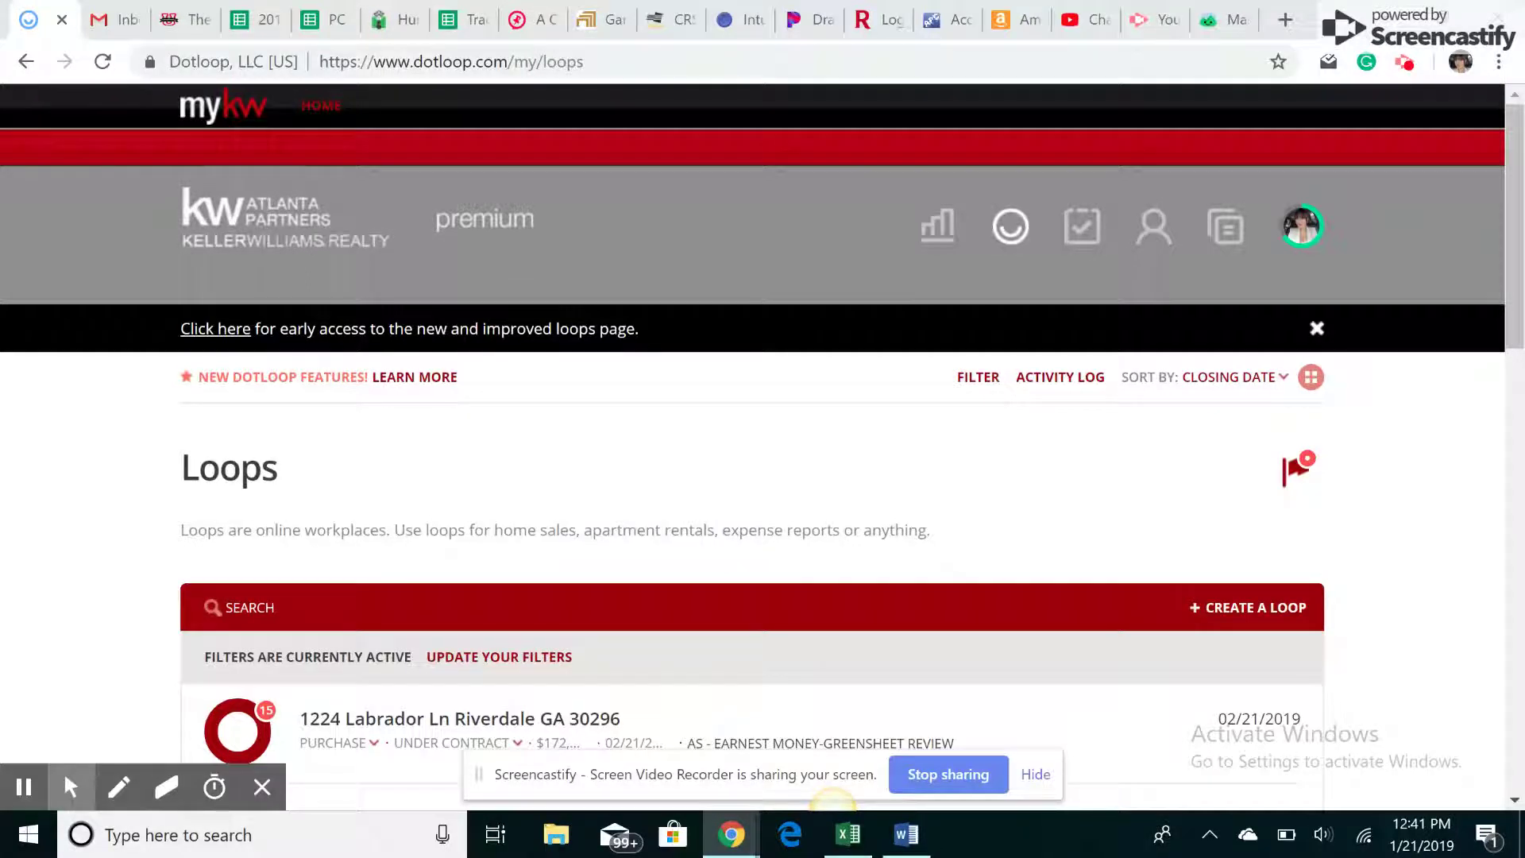
pyautogui.scroll(-2, 762, 468)
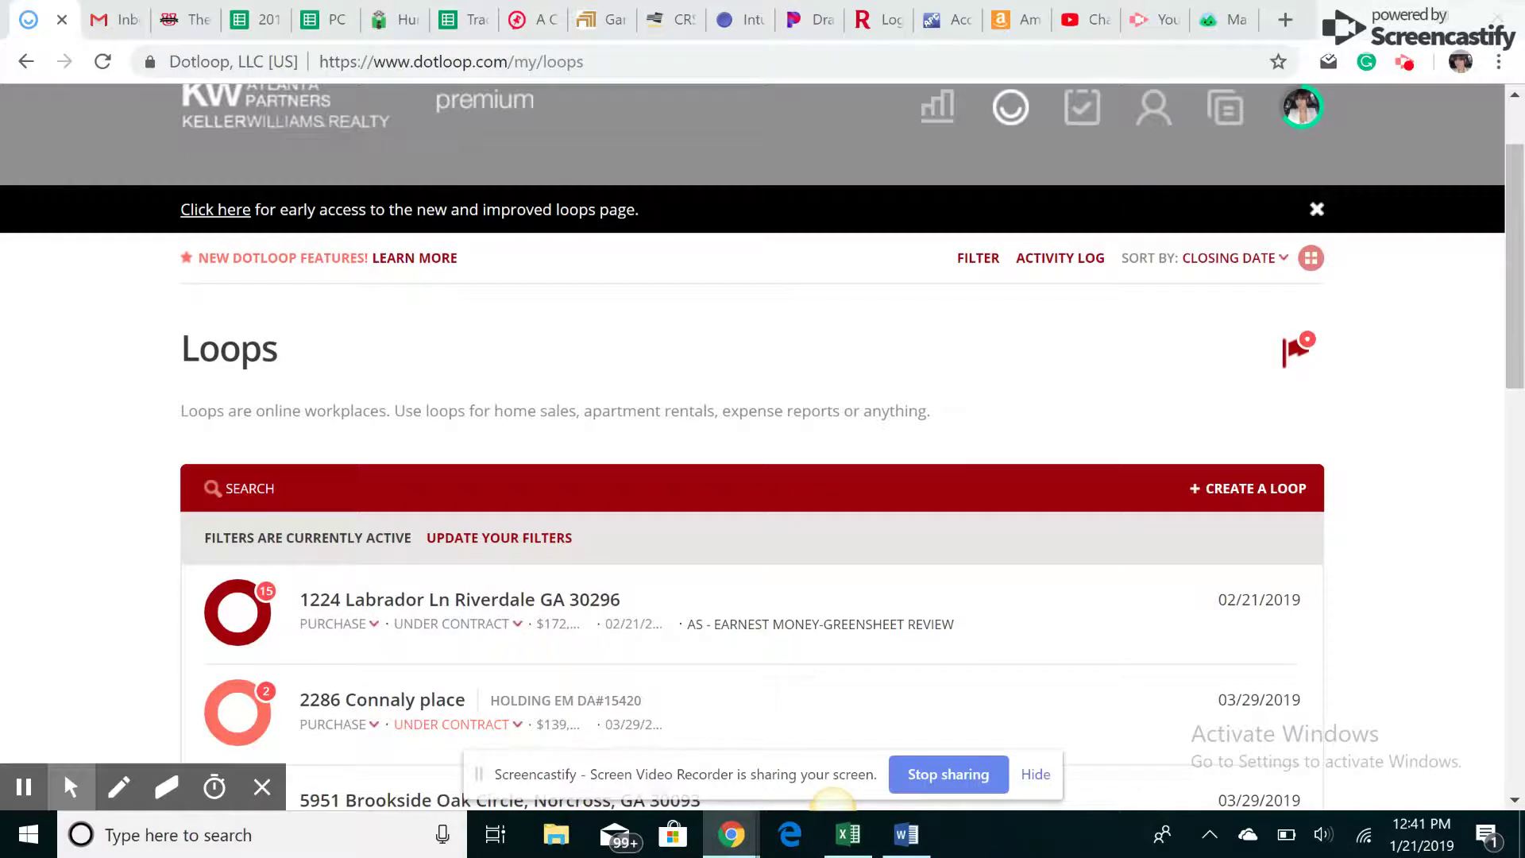
pyautogui.scroll(-3, 763, 468)
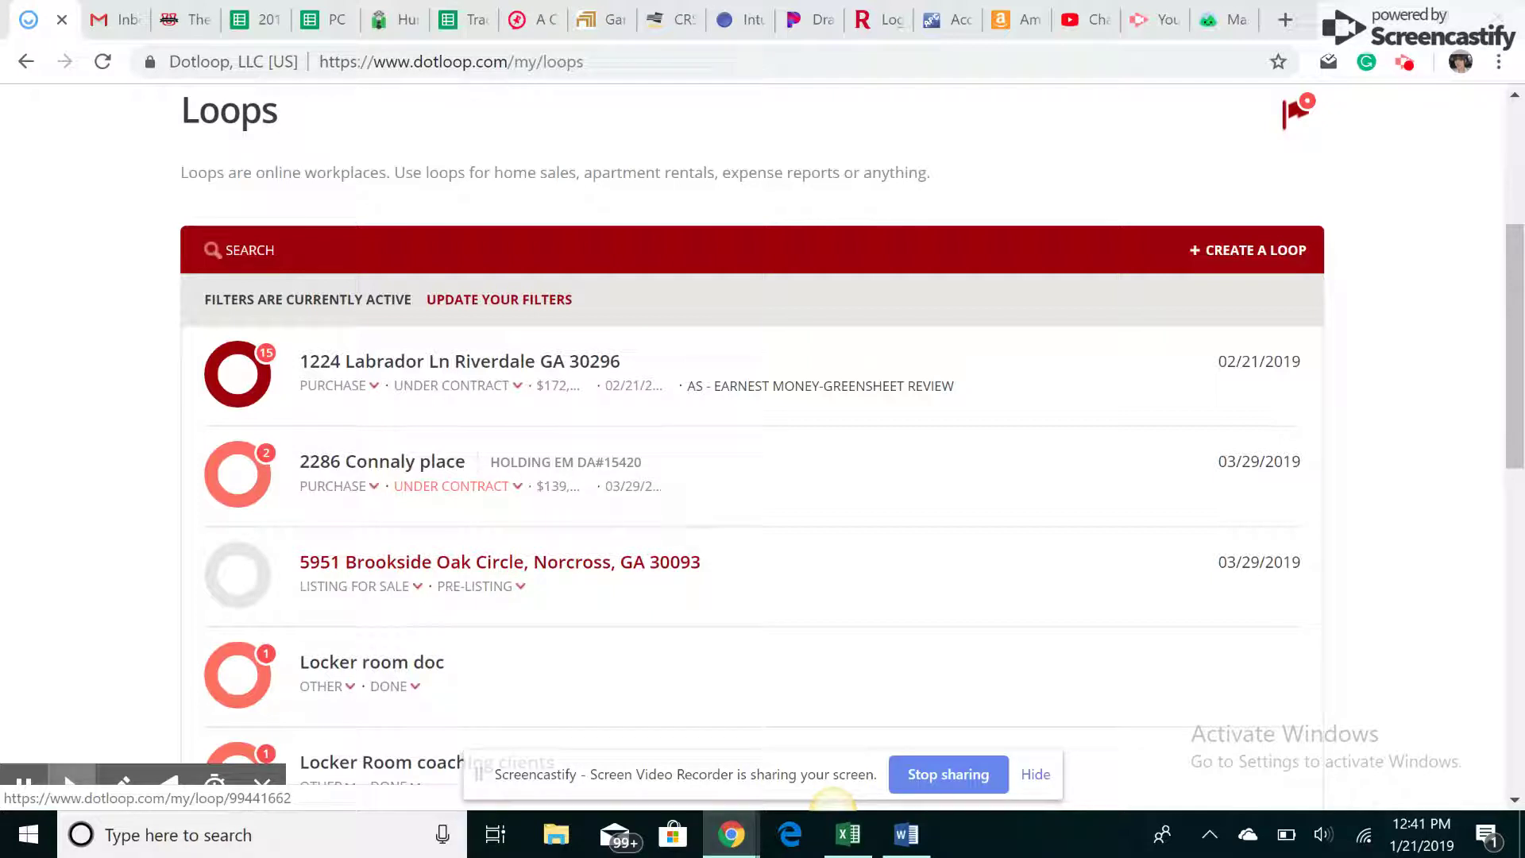
pyautogui.click(612, 572)
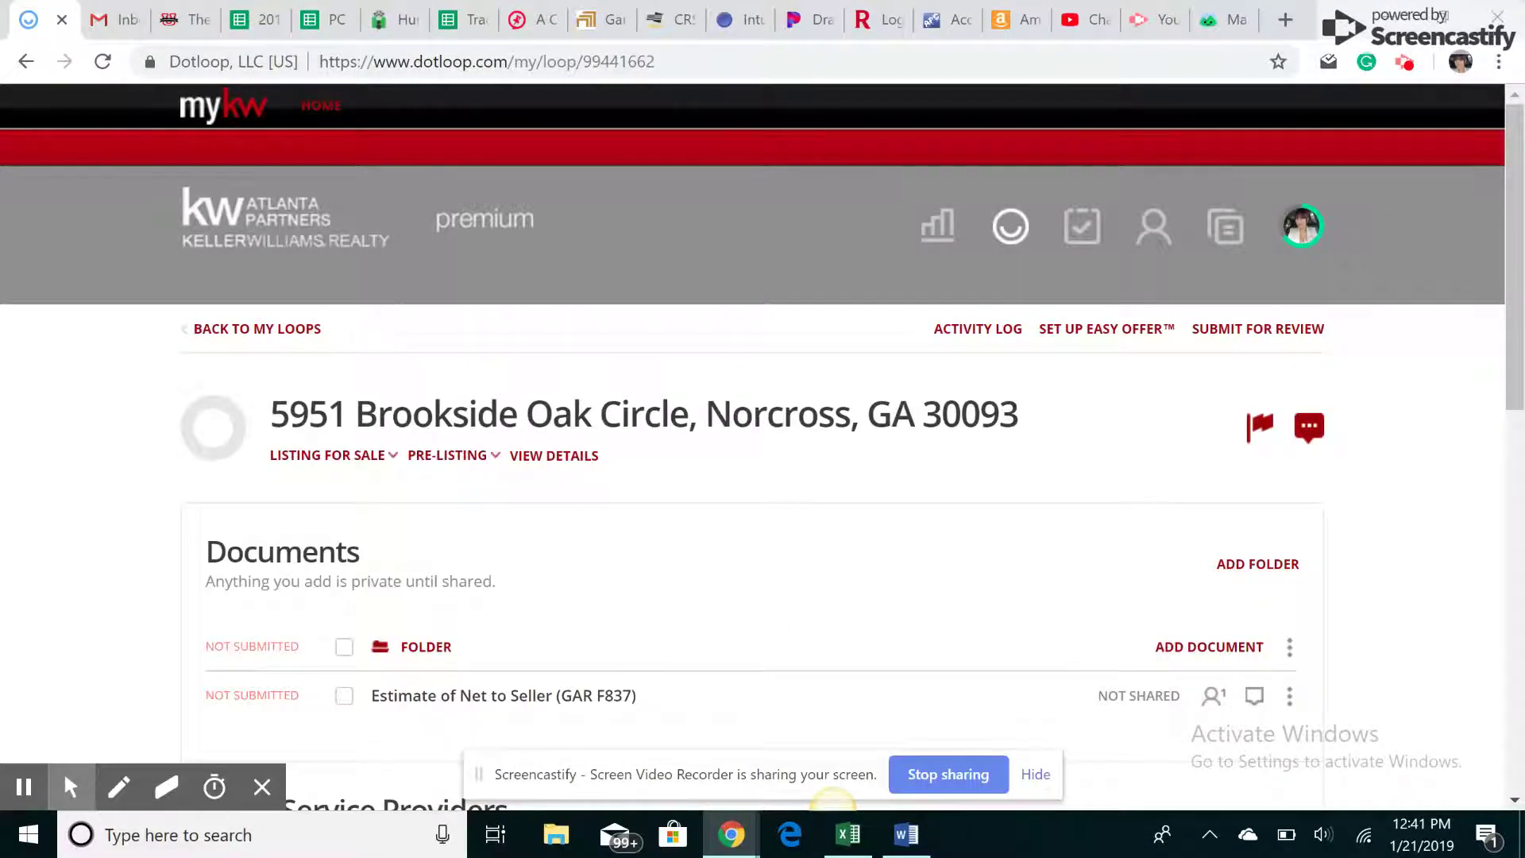
# - Copy the Estimate of Net to Seller (GAR F837) template from GAR Interactive Documents into the loop
pyautogui.click(1202, 643)
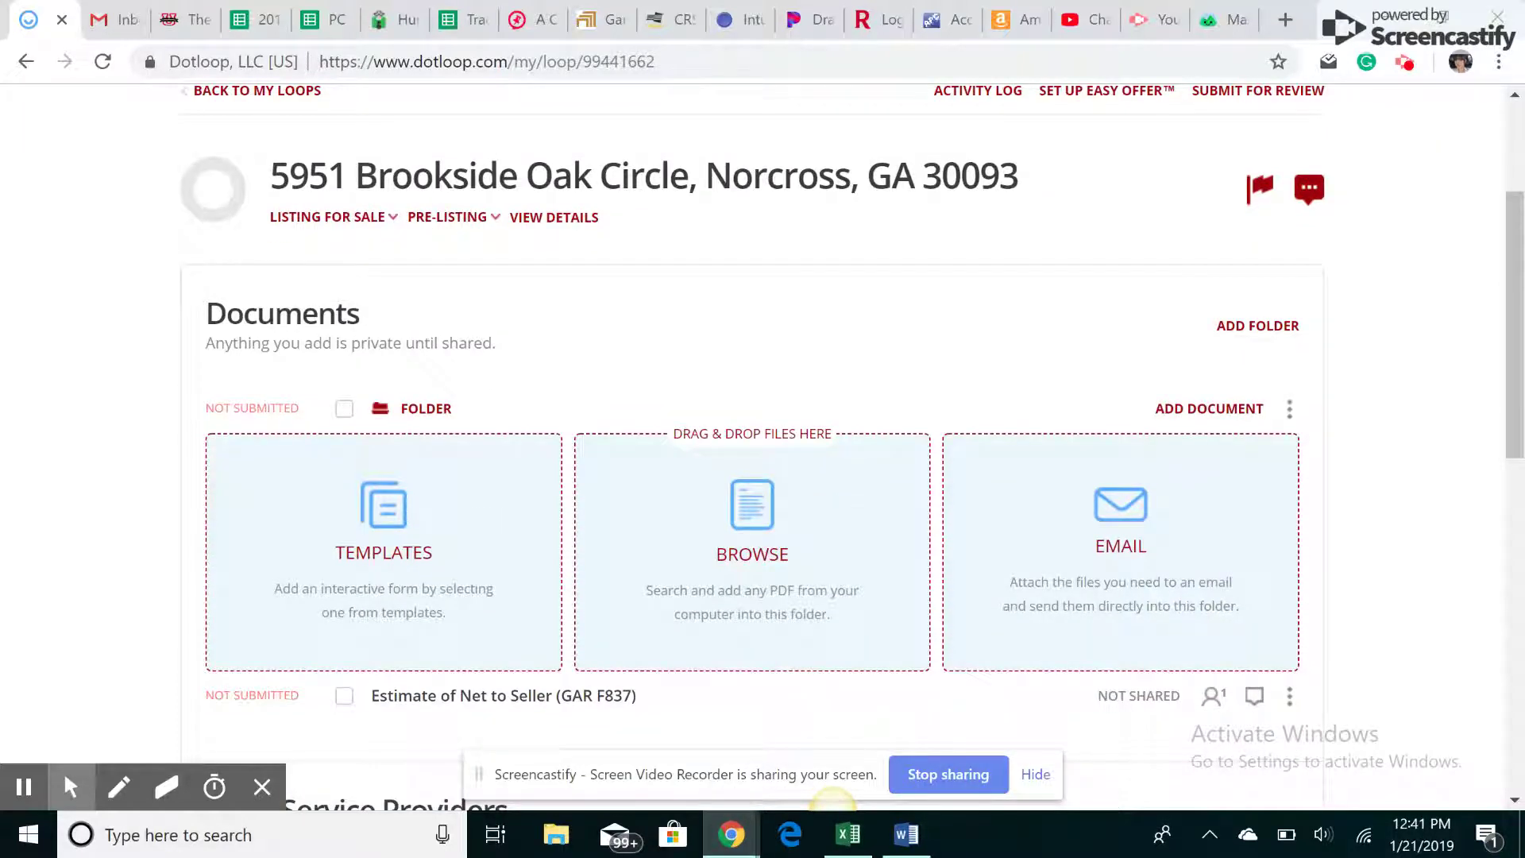
pyautogui.click(384, 505)
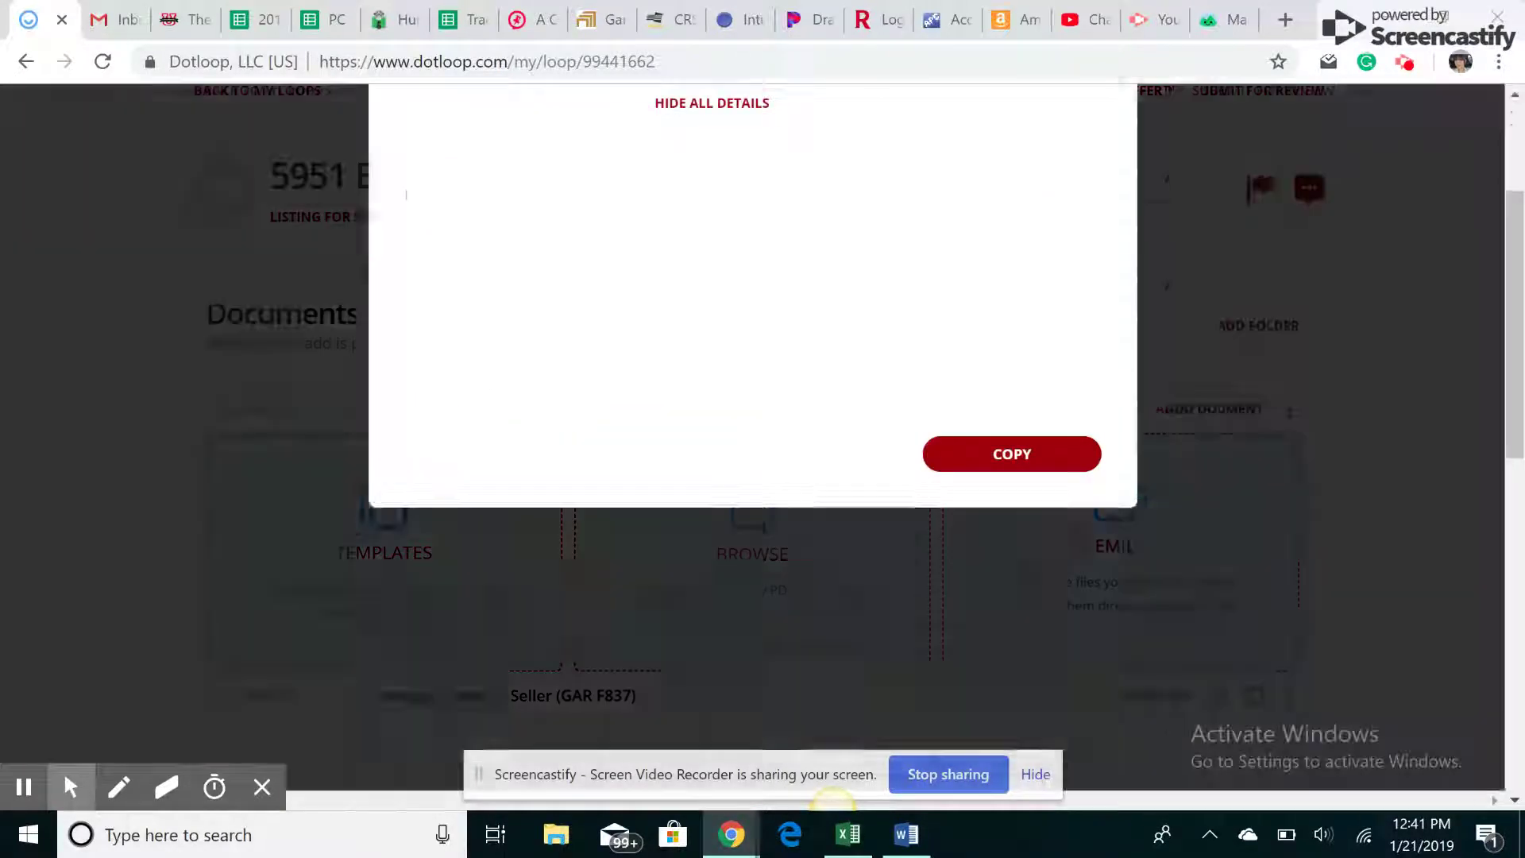
pyautogui.scroll(-1, 503, 627)
pyautogui.click(503, 651)
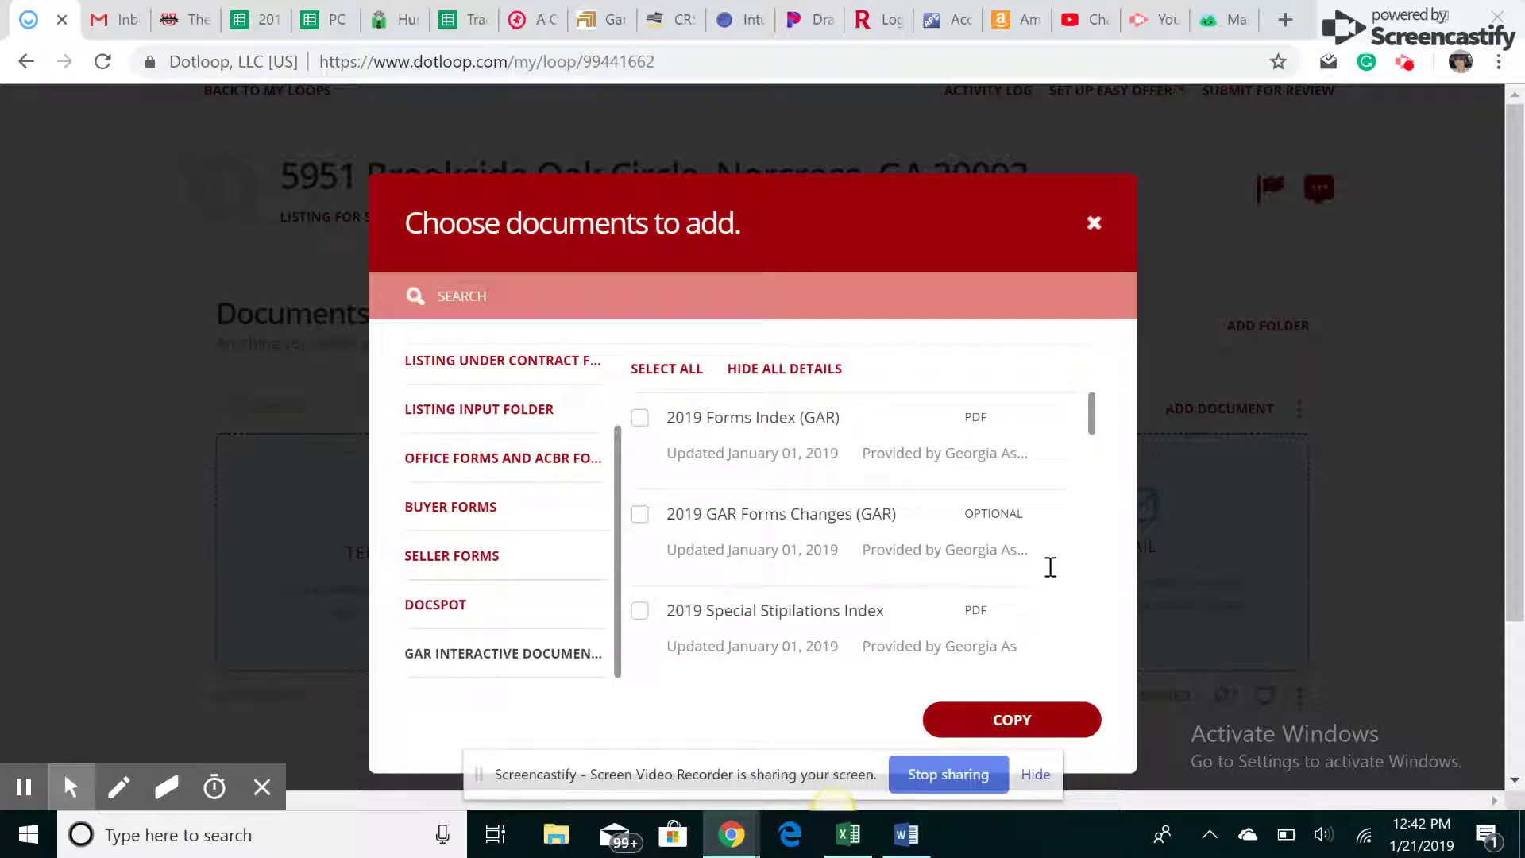
pyautogui.write('net')
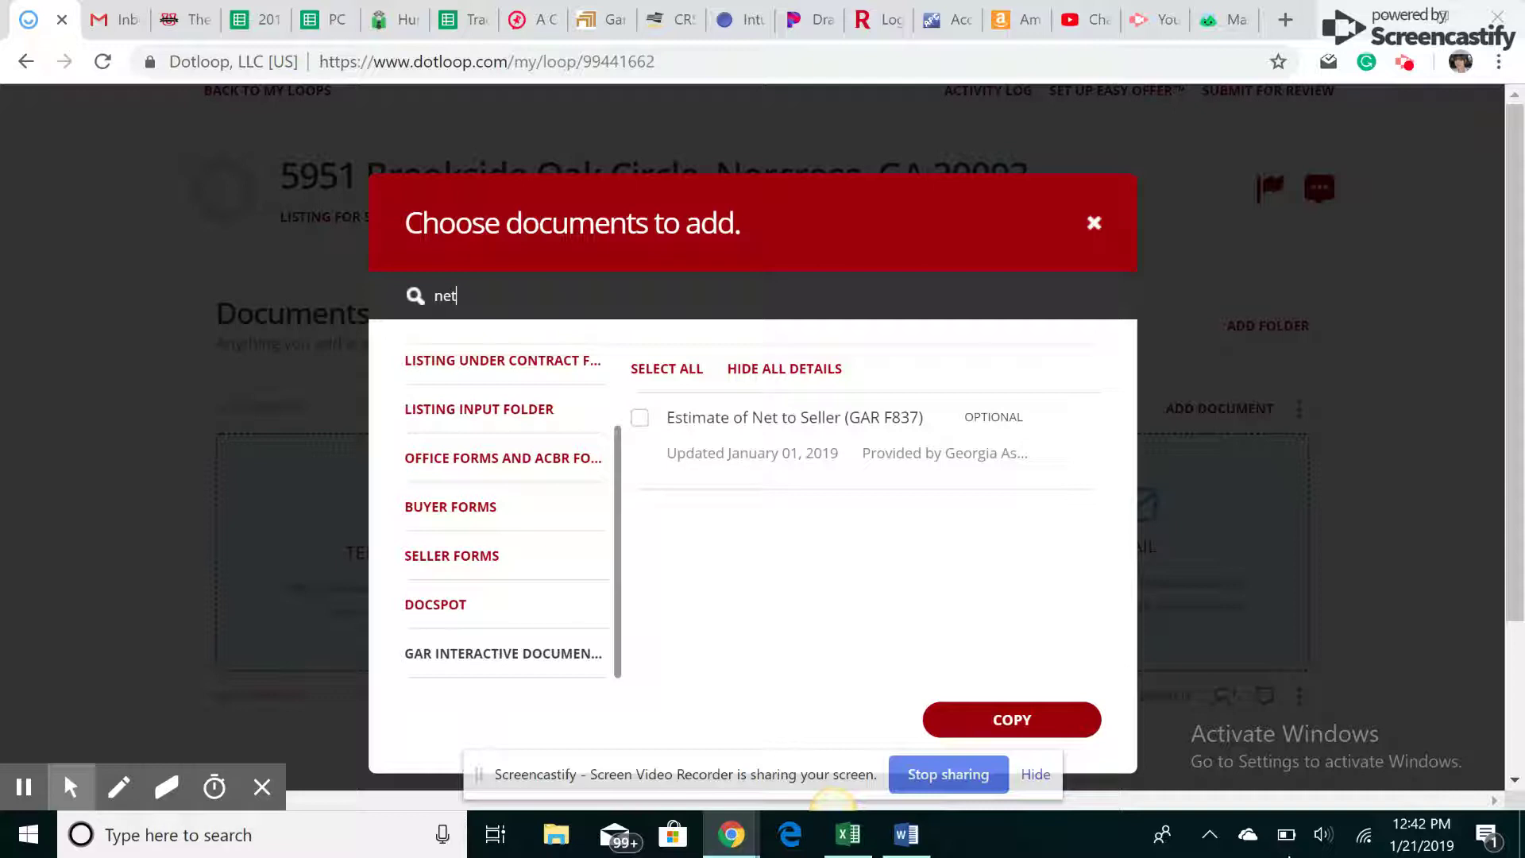
pyautogui.click(639, 418)
pyautogui.click(1049, 719)
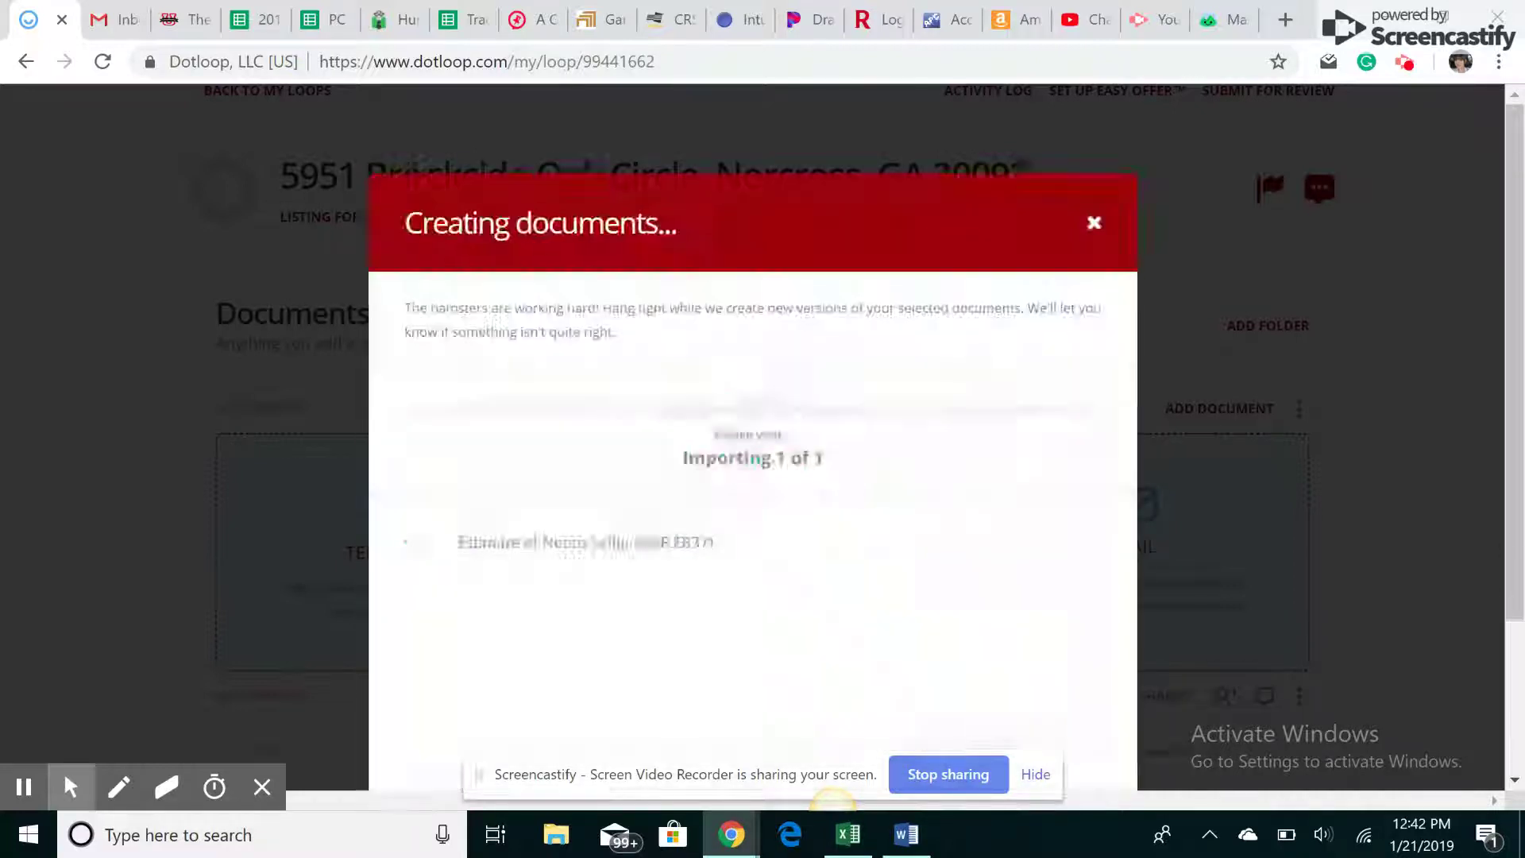
pyautogui.click(1008, 616)
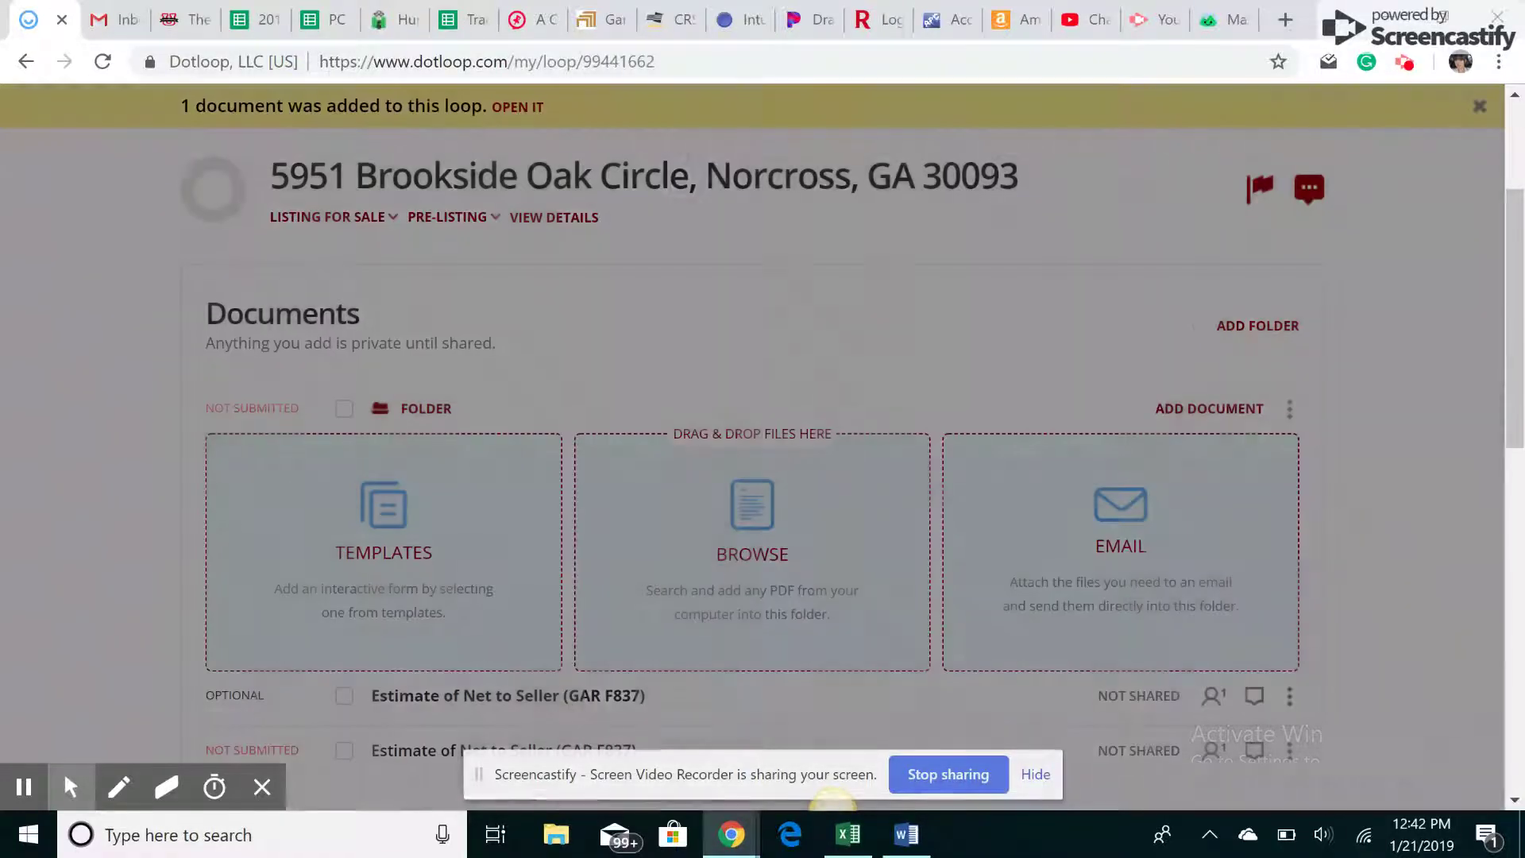
pyautogui.scroll(-3, 831, 486)
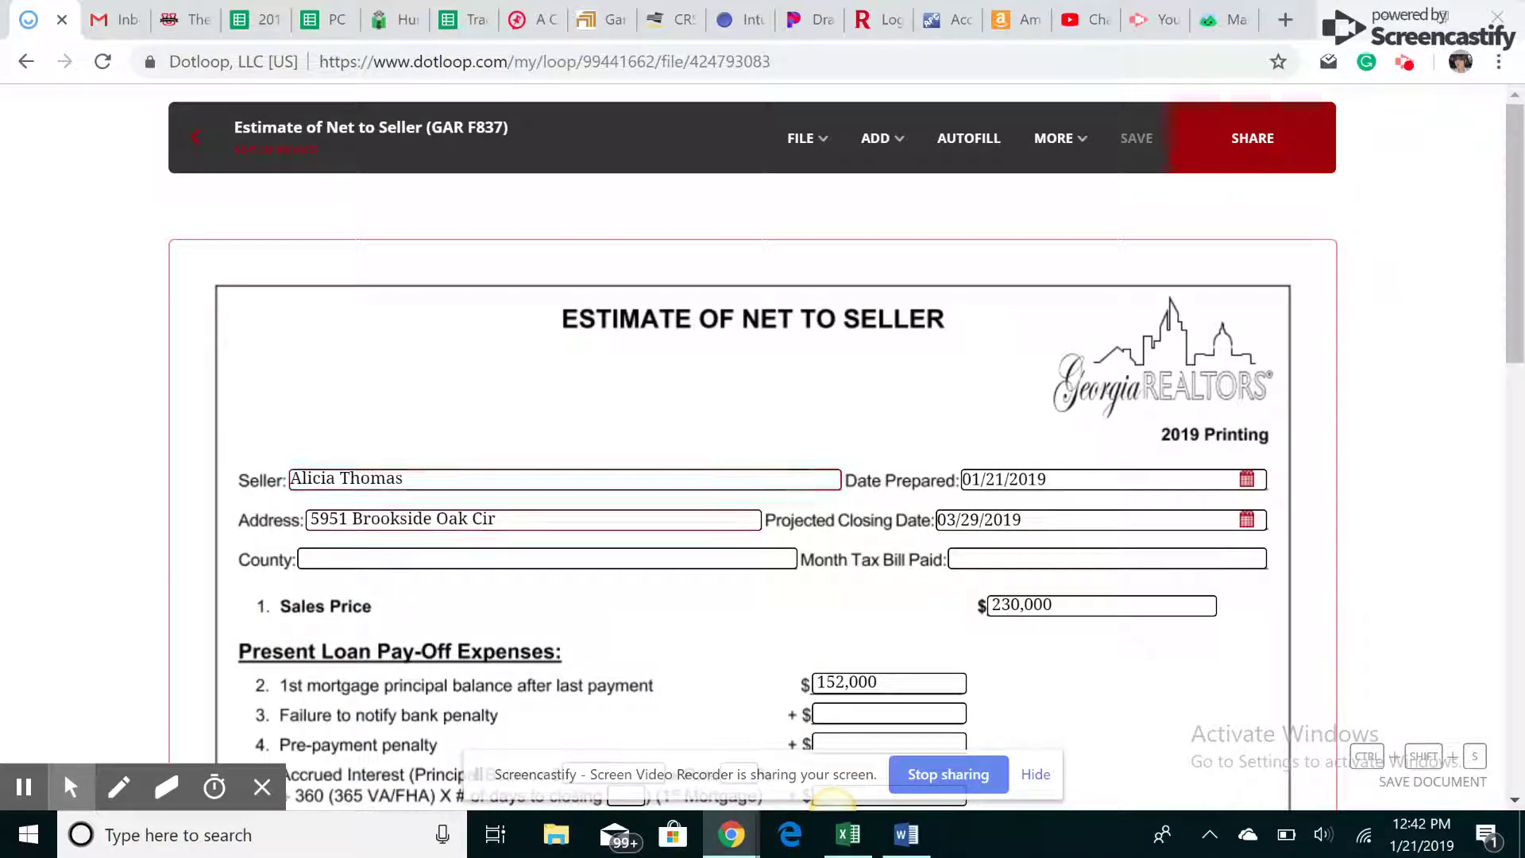
# - Enter Gwinnett as the County, check the 03/29/2019 closing date, save, and review the 230,000 sales price
pyautogui.click(493, 558)
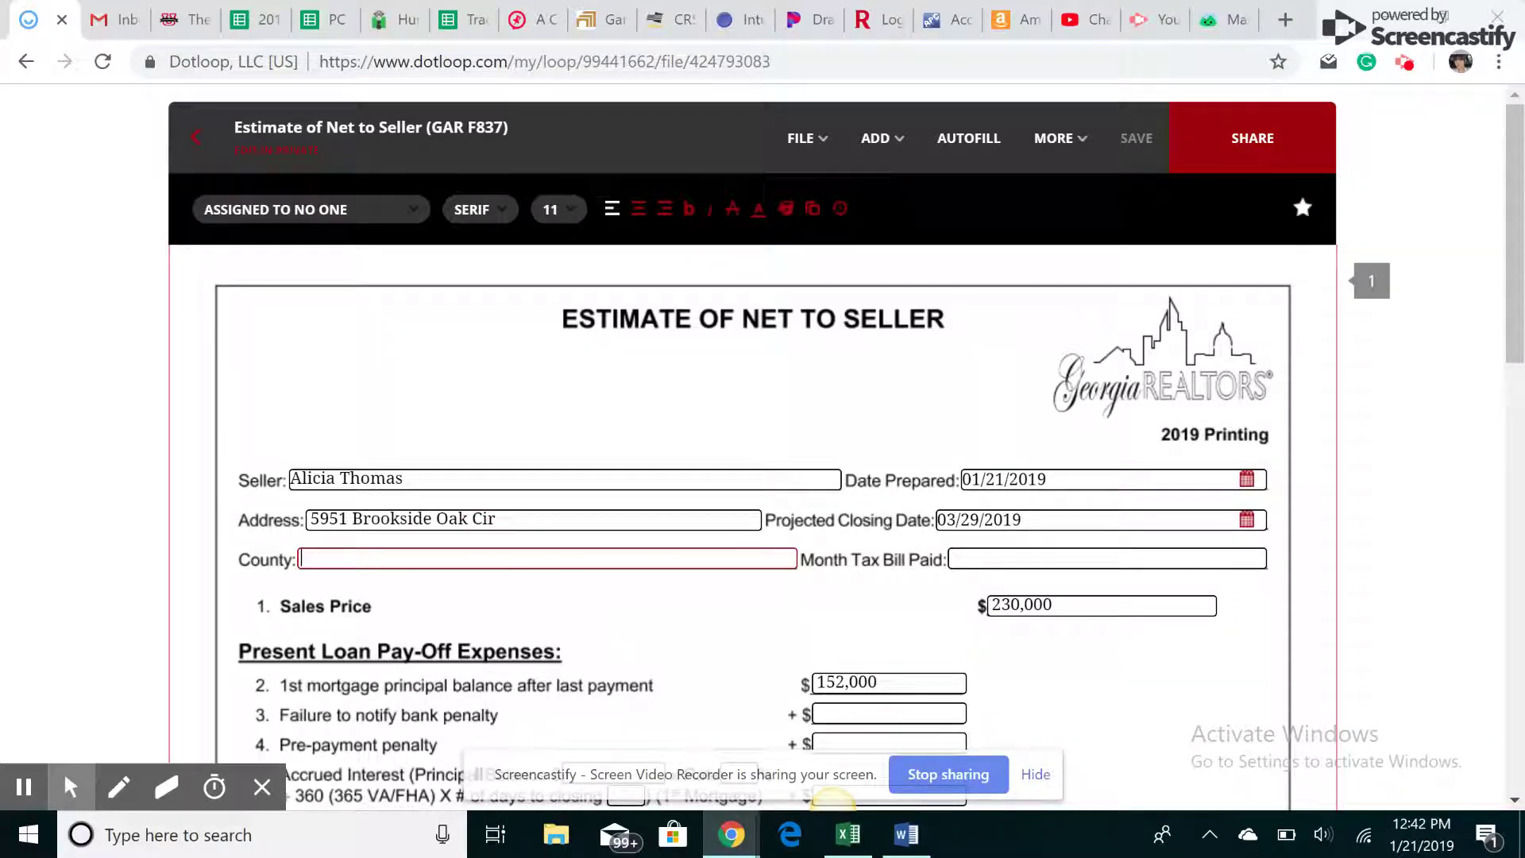
pyautogui.write('Gwinnett')
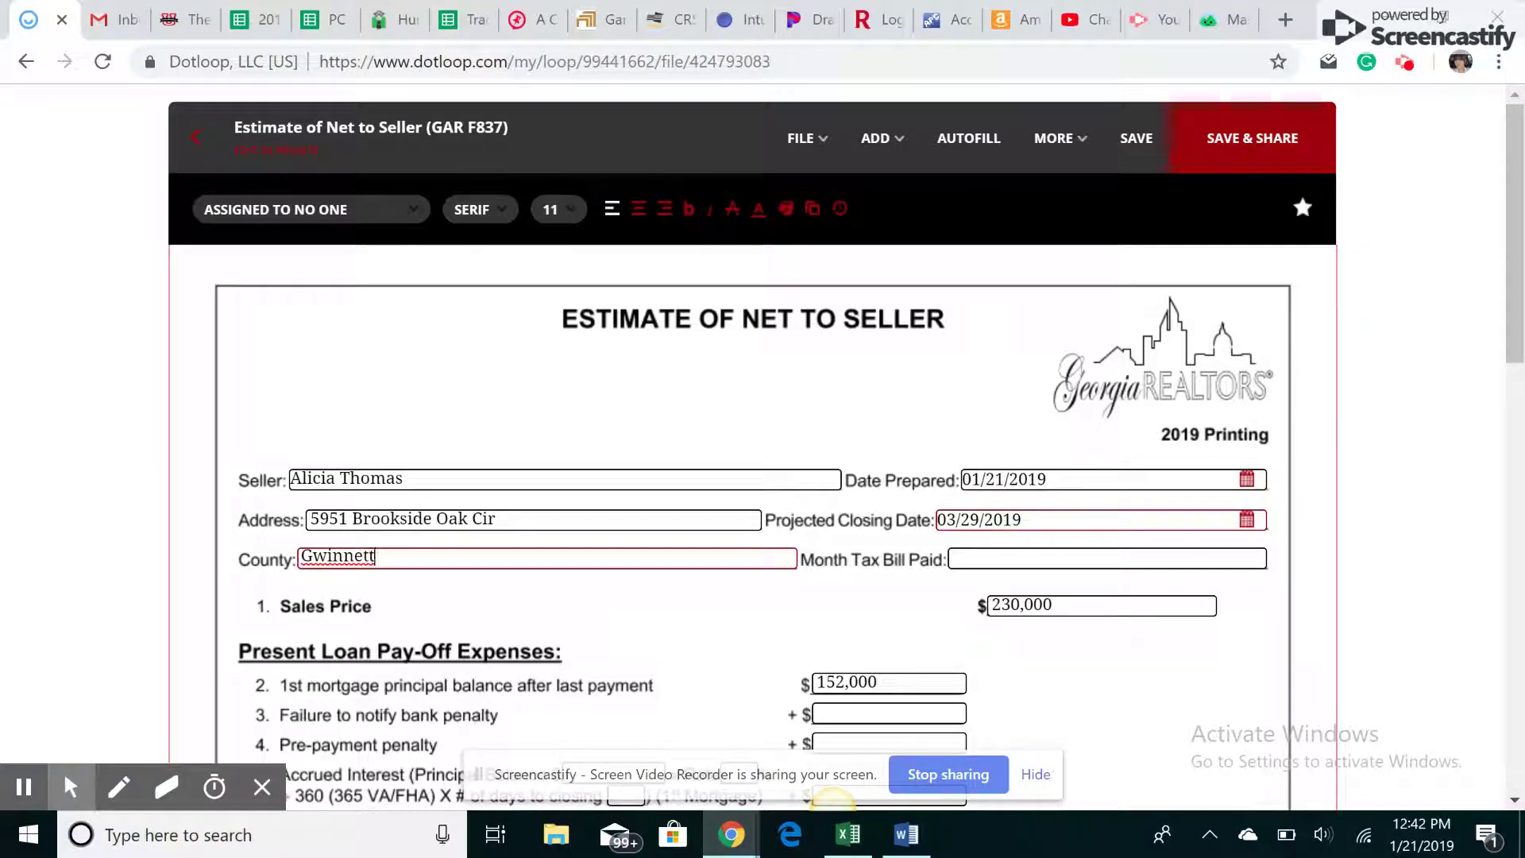
pyautogui.click(1024, 520)
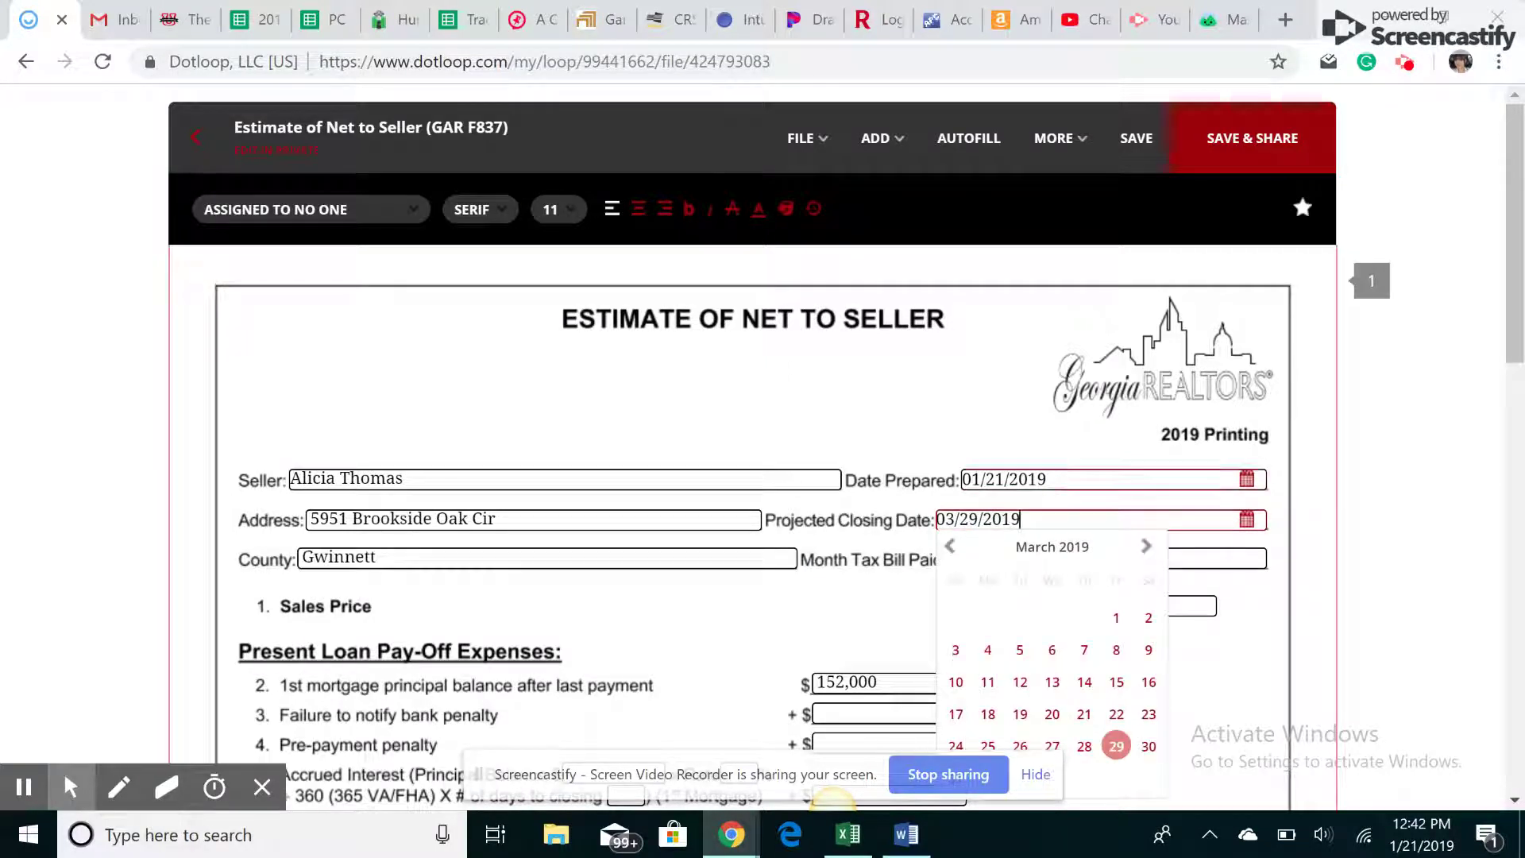
pyautogui.hotkey('ctrl', 'shift', 's')
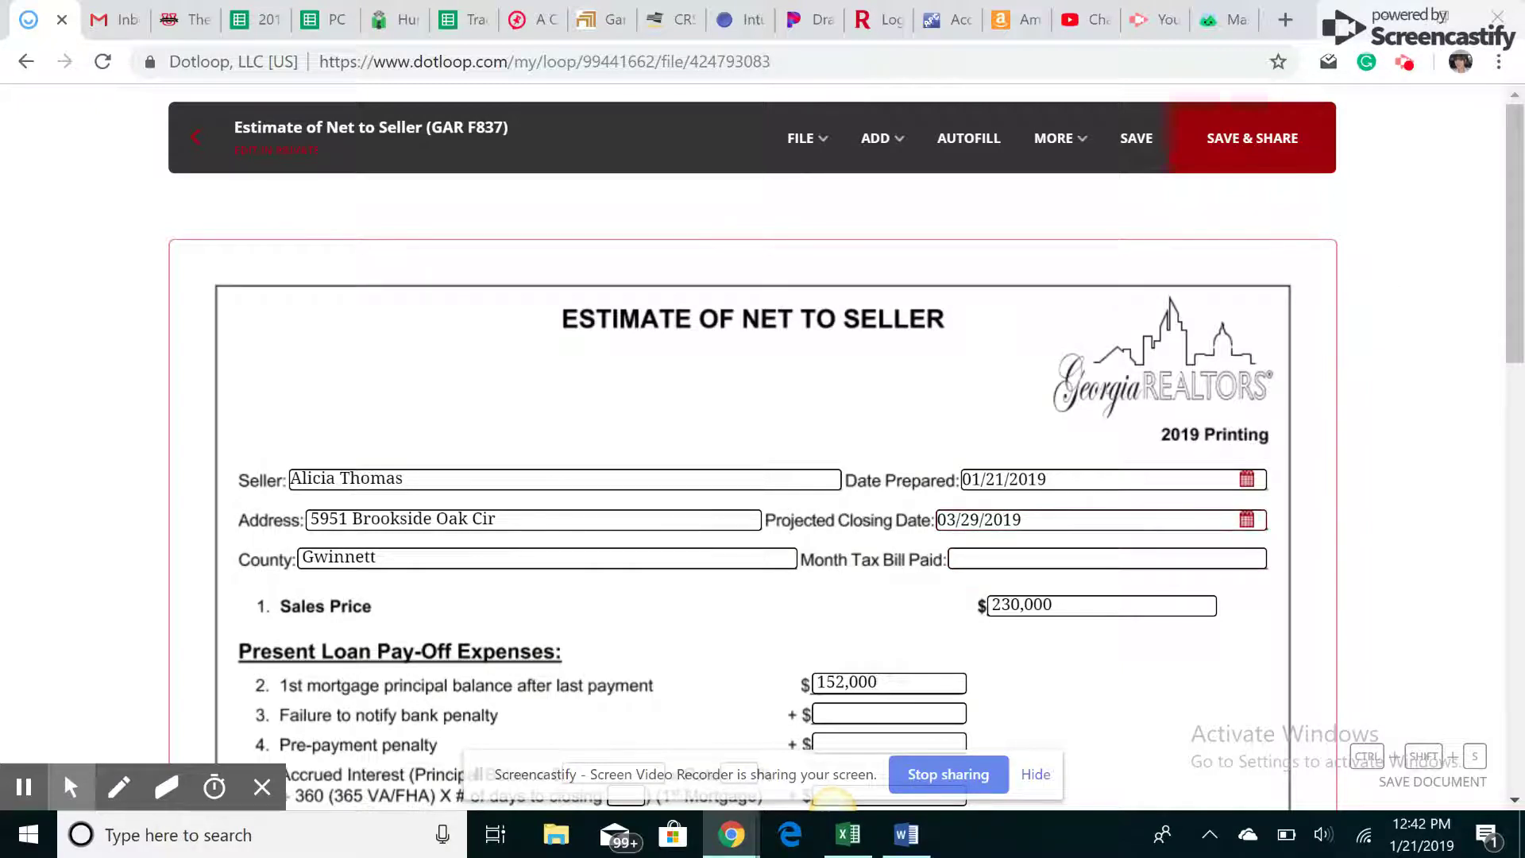
pyautogui.scroll(-2, 753, 477)
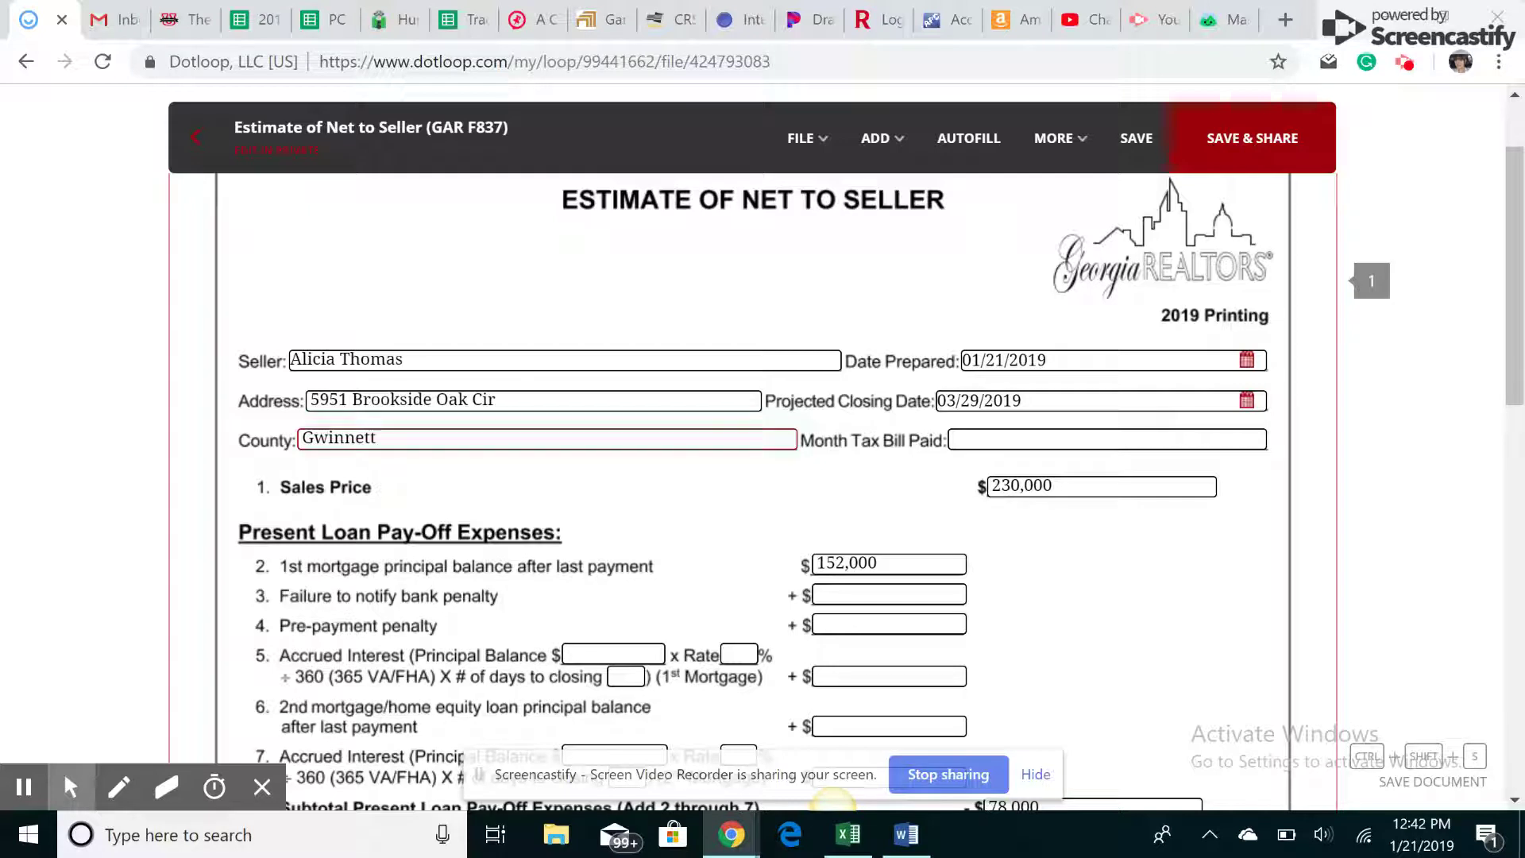
pyautogui.click(1051, 486)
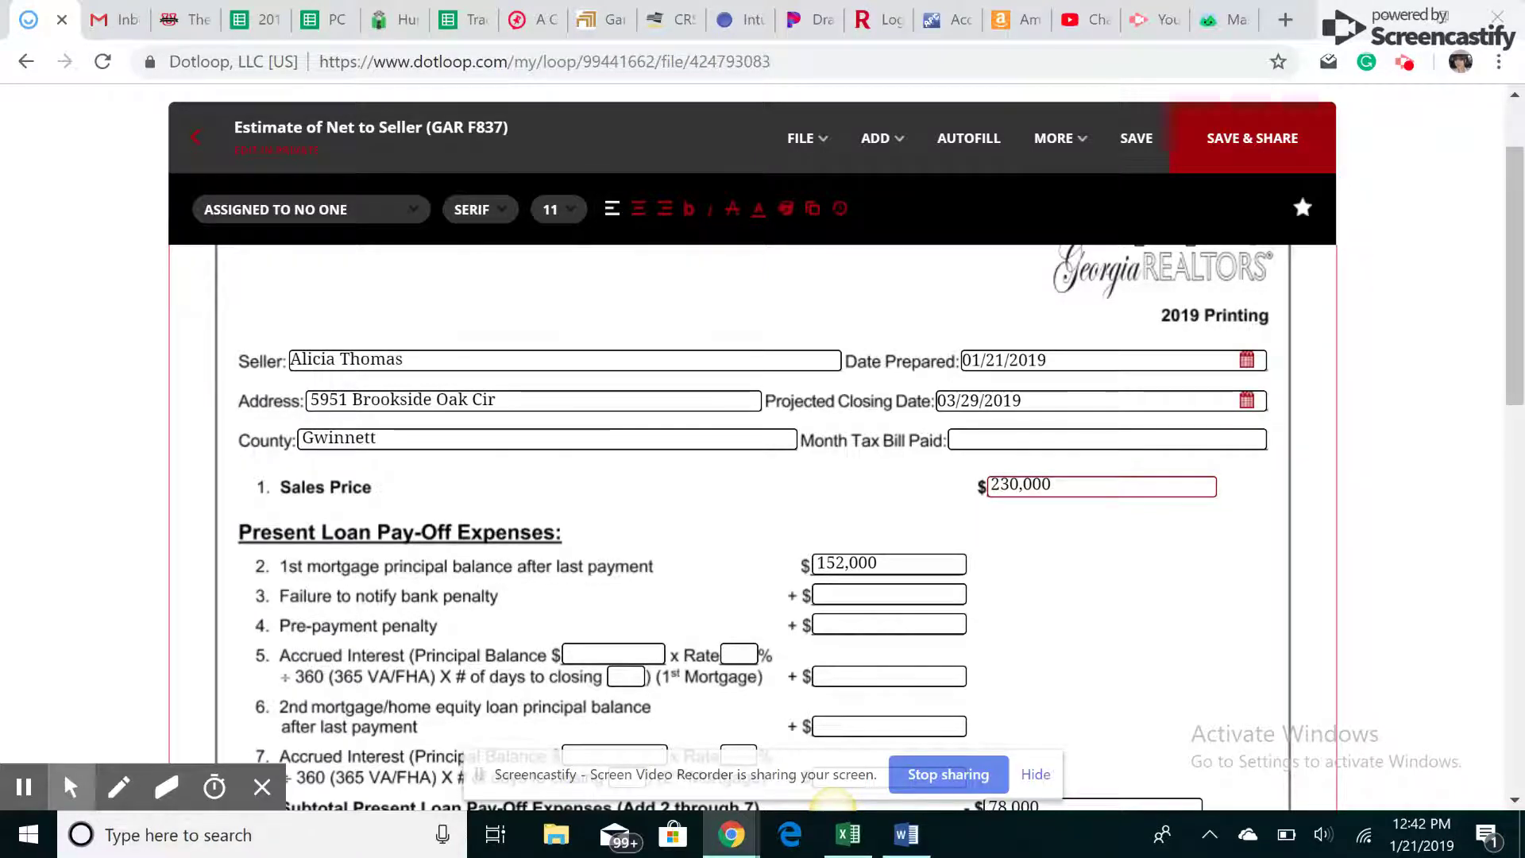
pyautogui.scroll(-2, 604, 524)
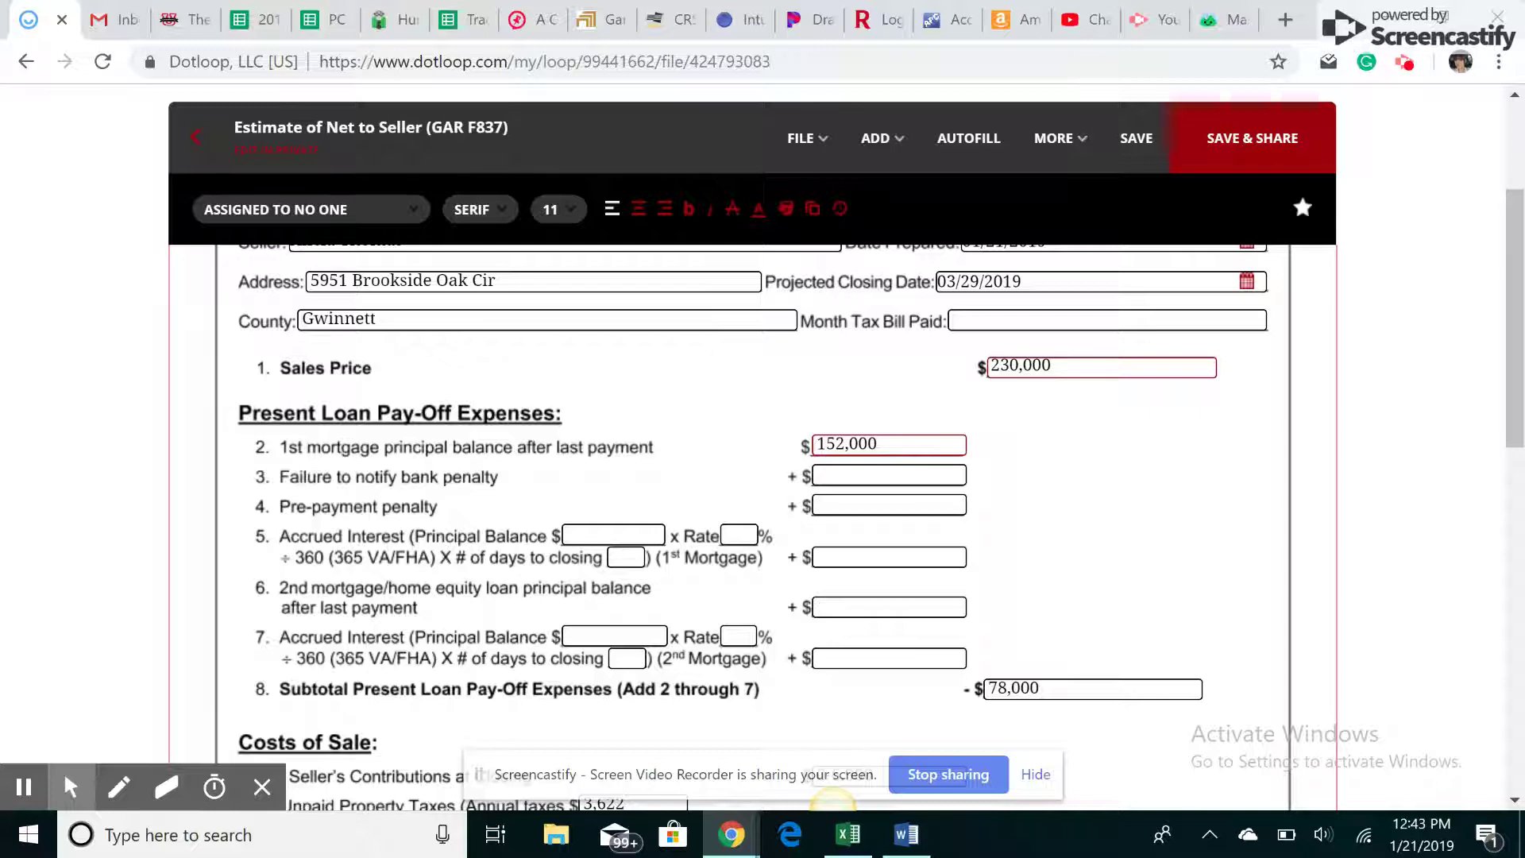
pyautogui.click(876, 446)
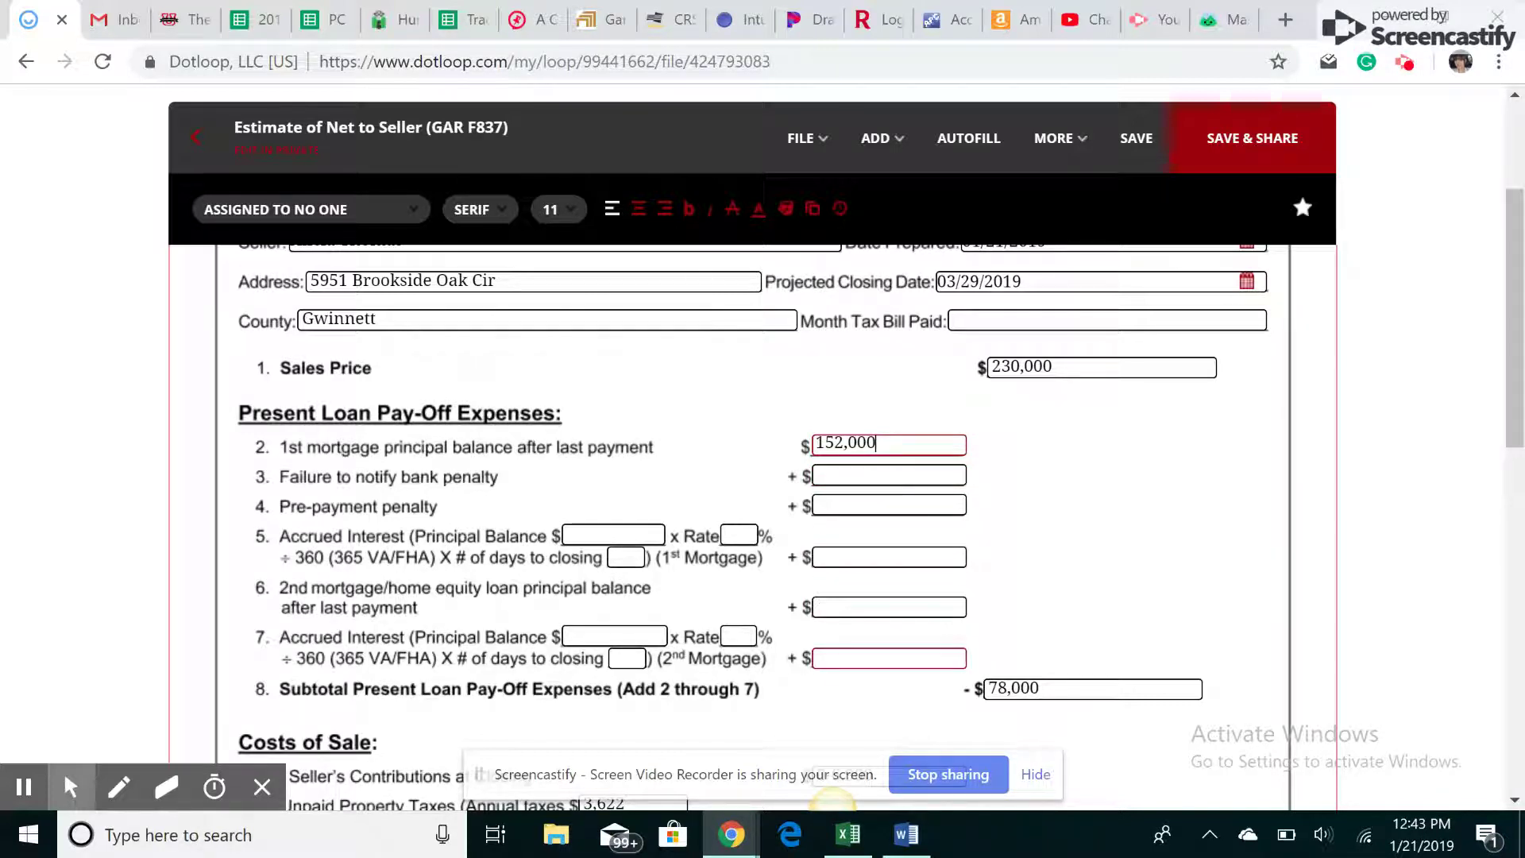
pyautogui.scroll(-2, 762, 524)
pyautogui.scroll(2, 763, 524)
pyautogui.scroll(-2, 763, 500)
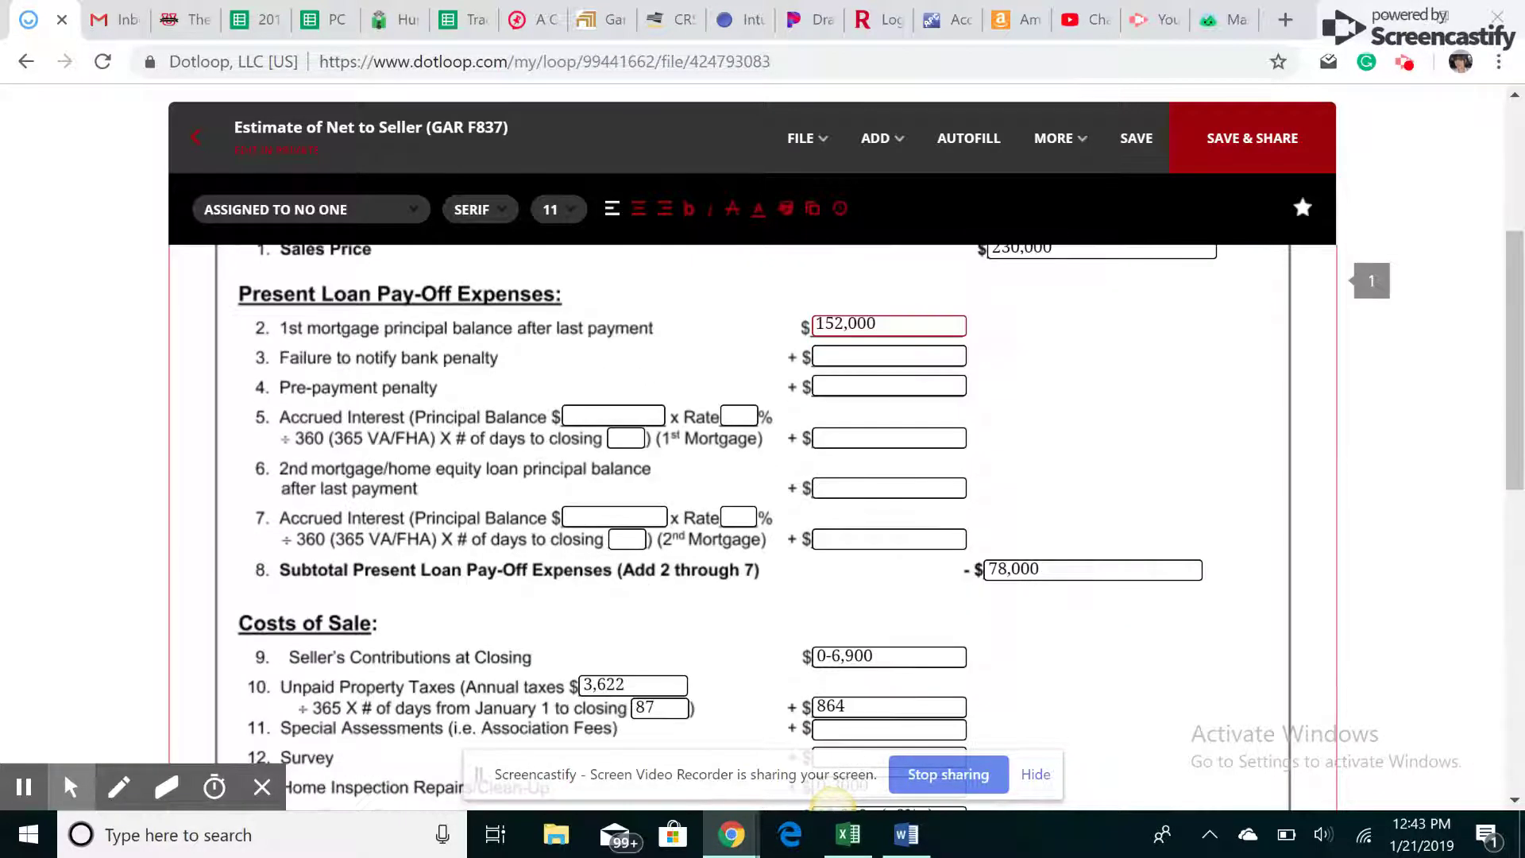
pyautogui.scroll(2, 762, 500)
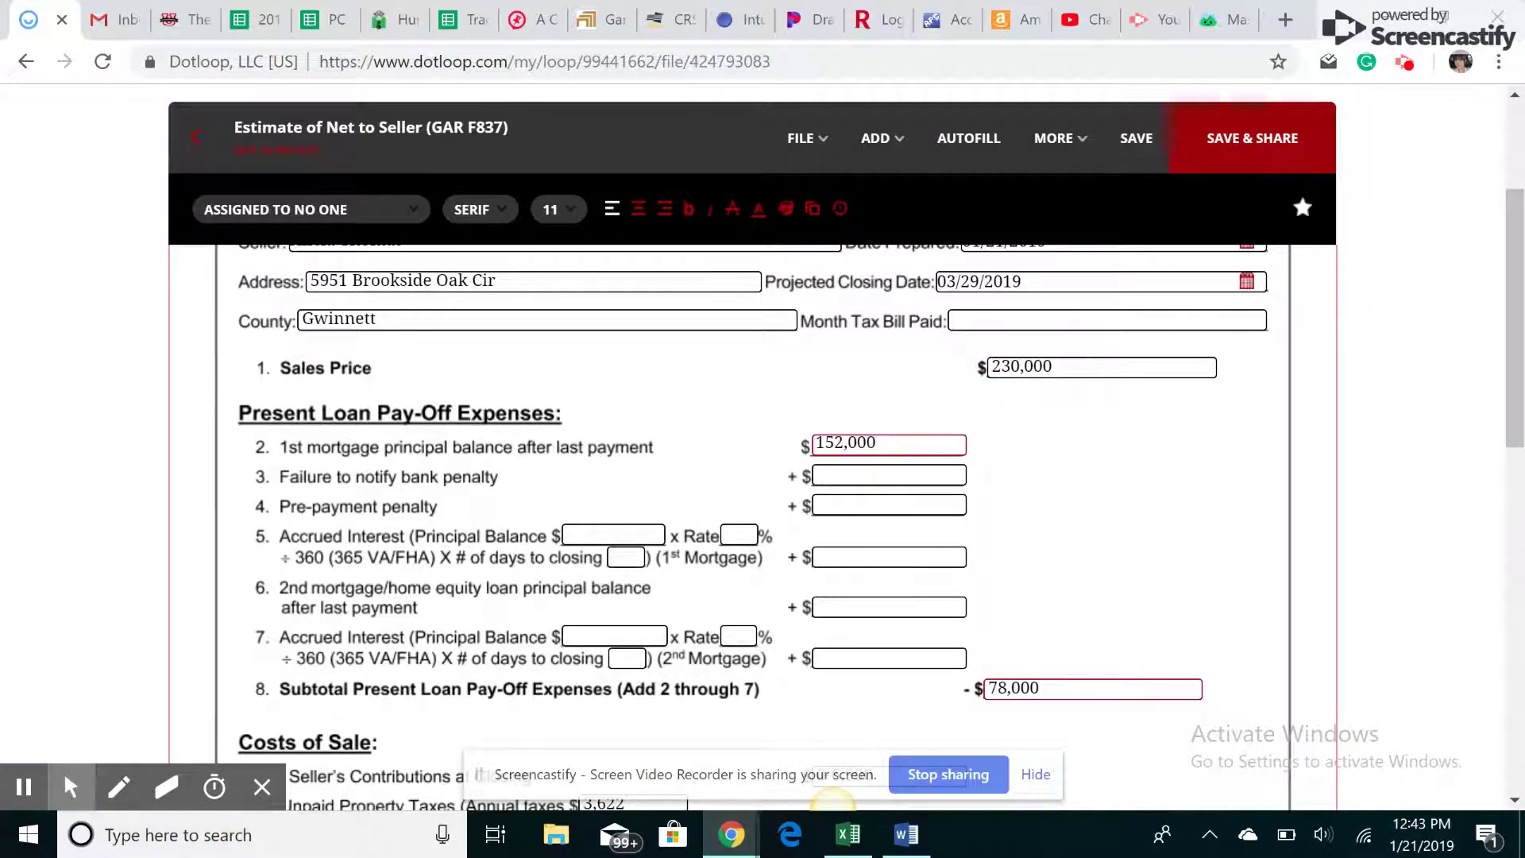
pyautogui.scroll(-2, 762, 524)
pyautogui.scroll(-2, 762, 524)
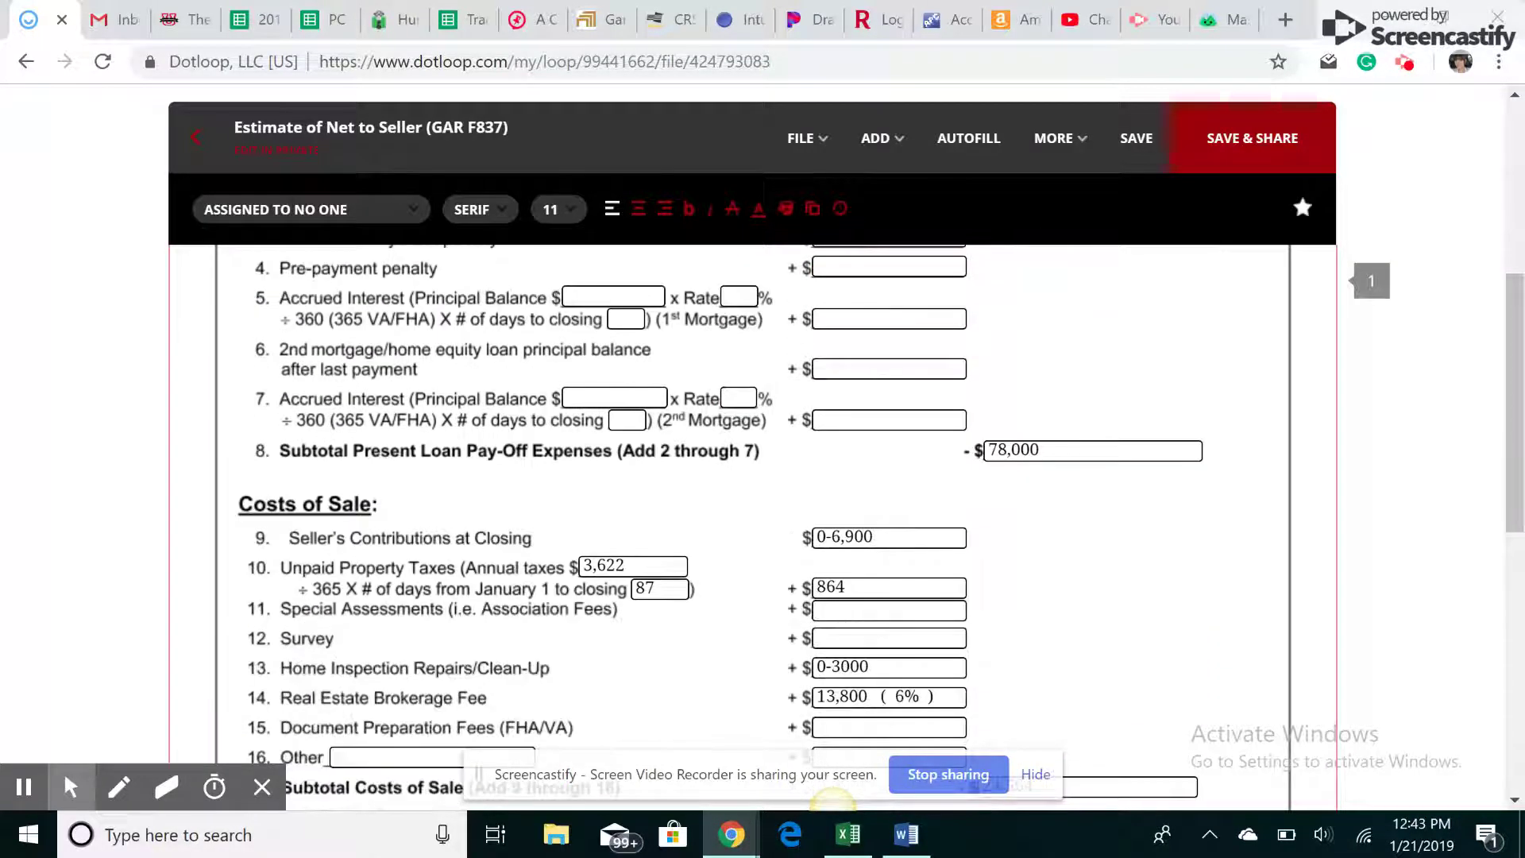
pyautogui.scroll(-2, 762, 524)
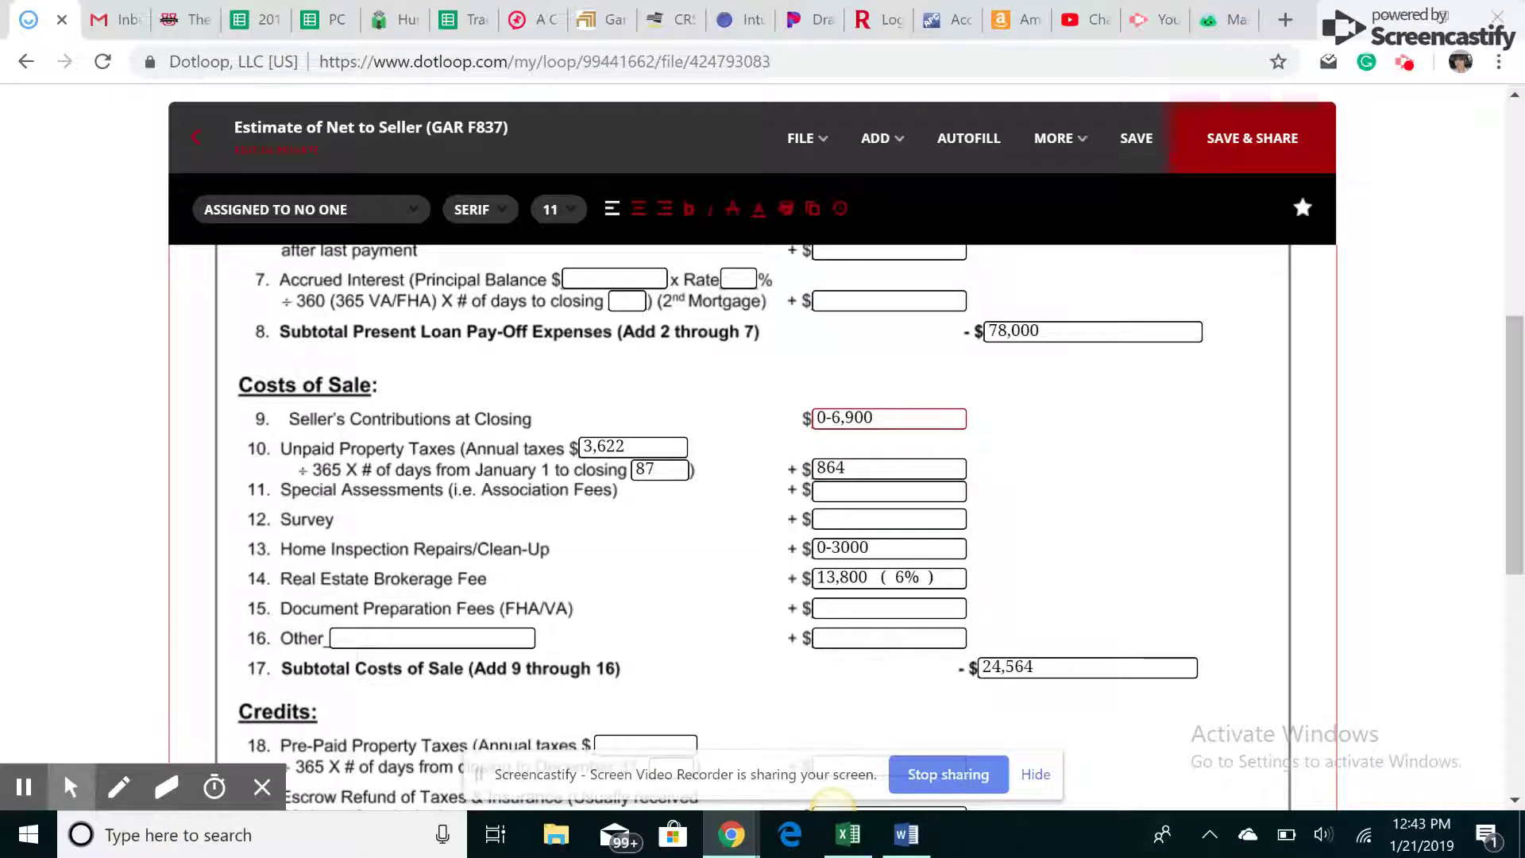
pyautogui.click(824, 416)
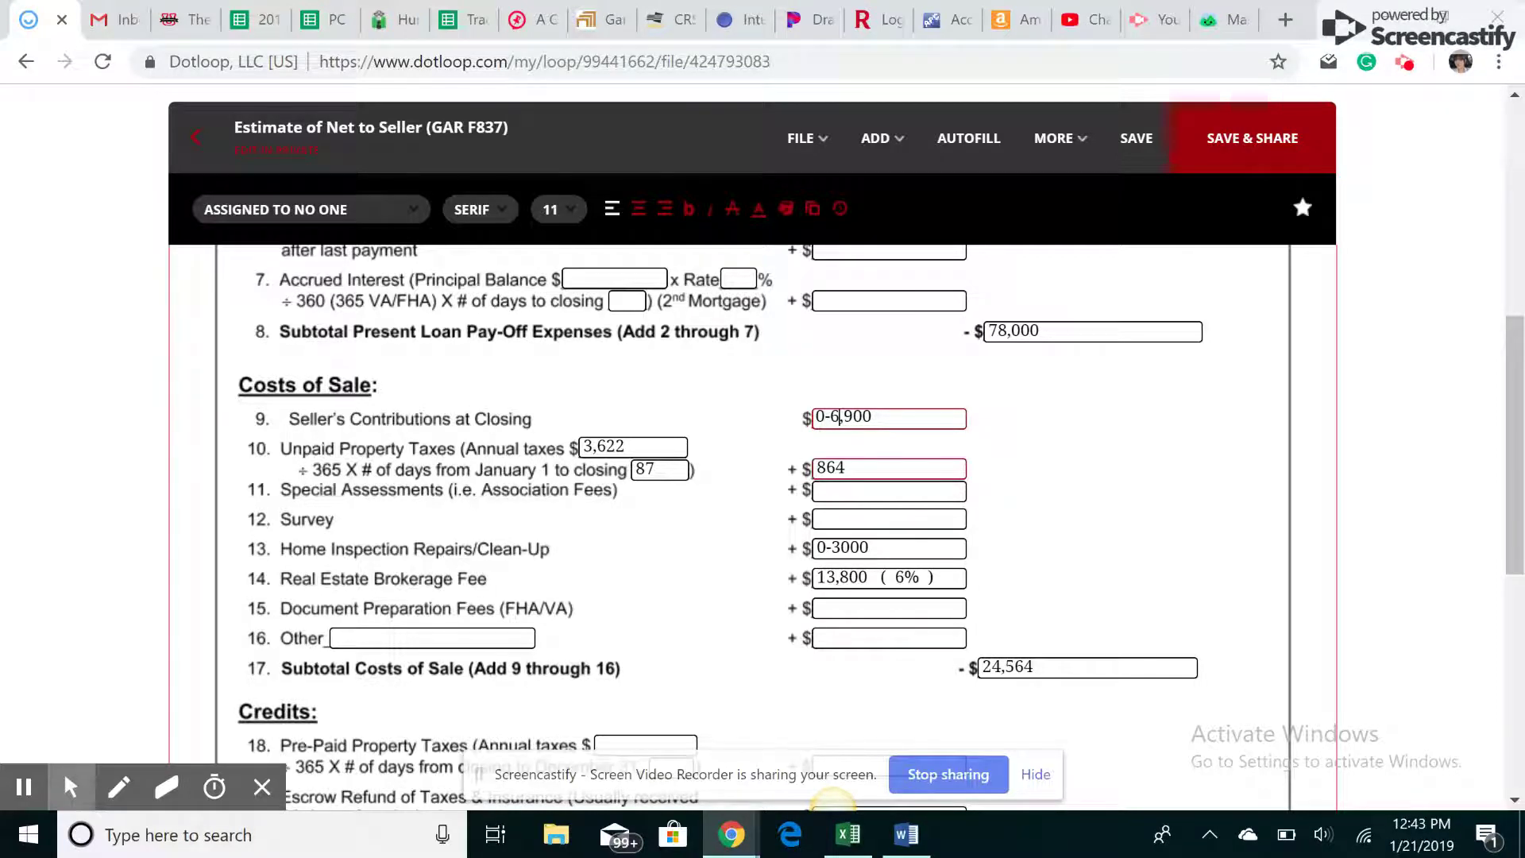
pyautogui.click(872, 416)
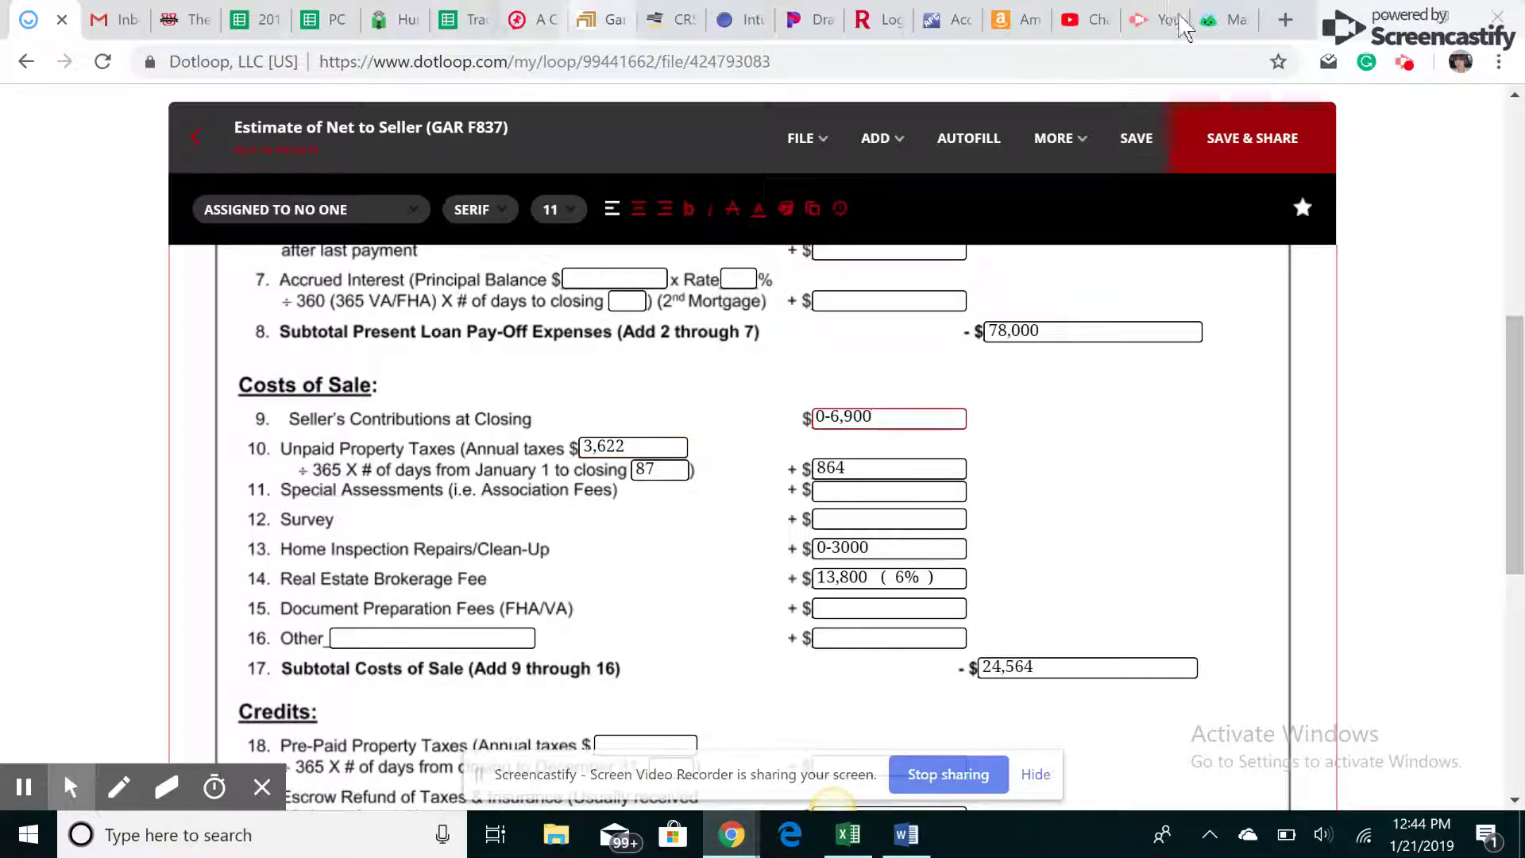
pyautogui.click(602, 20)
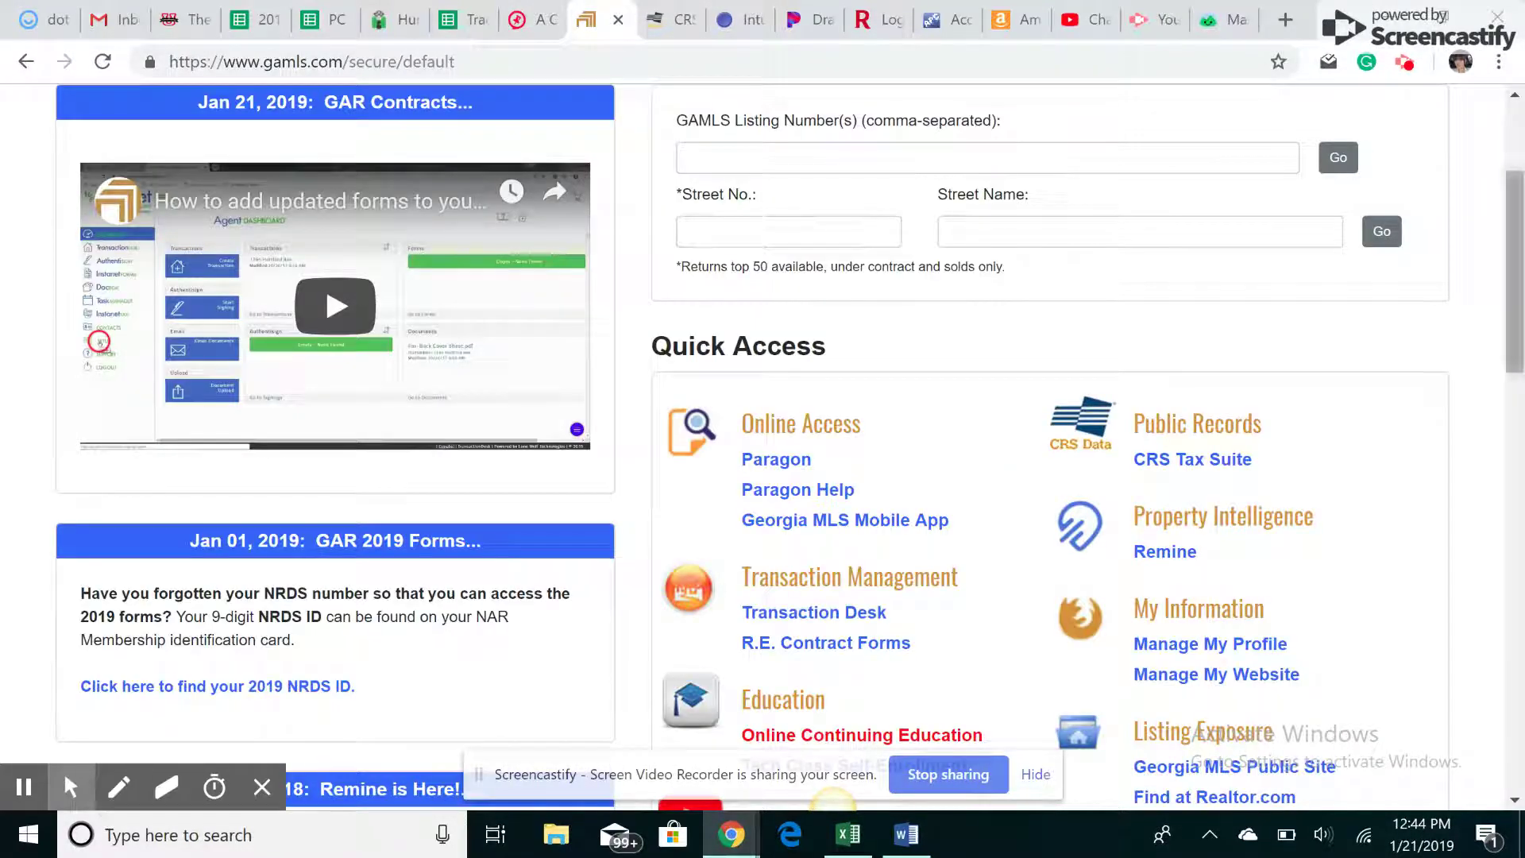
pyautogui.click(655, 19)
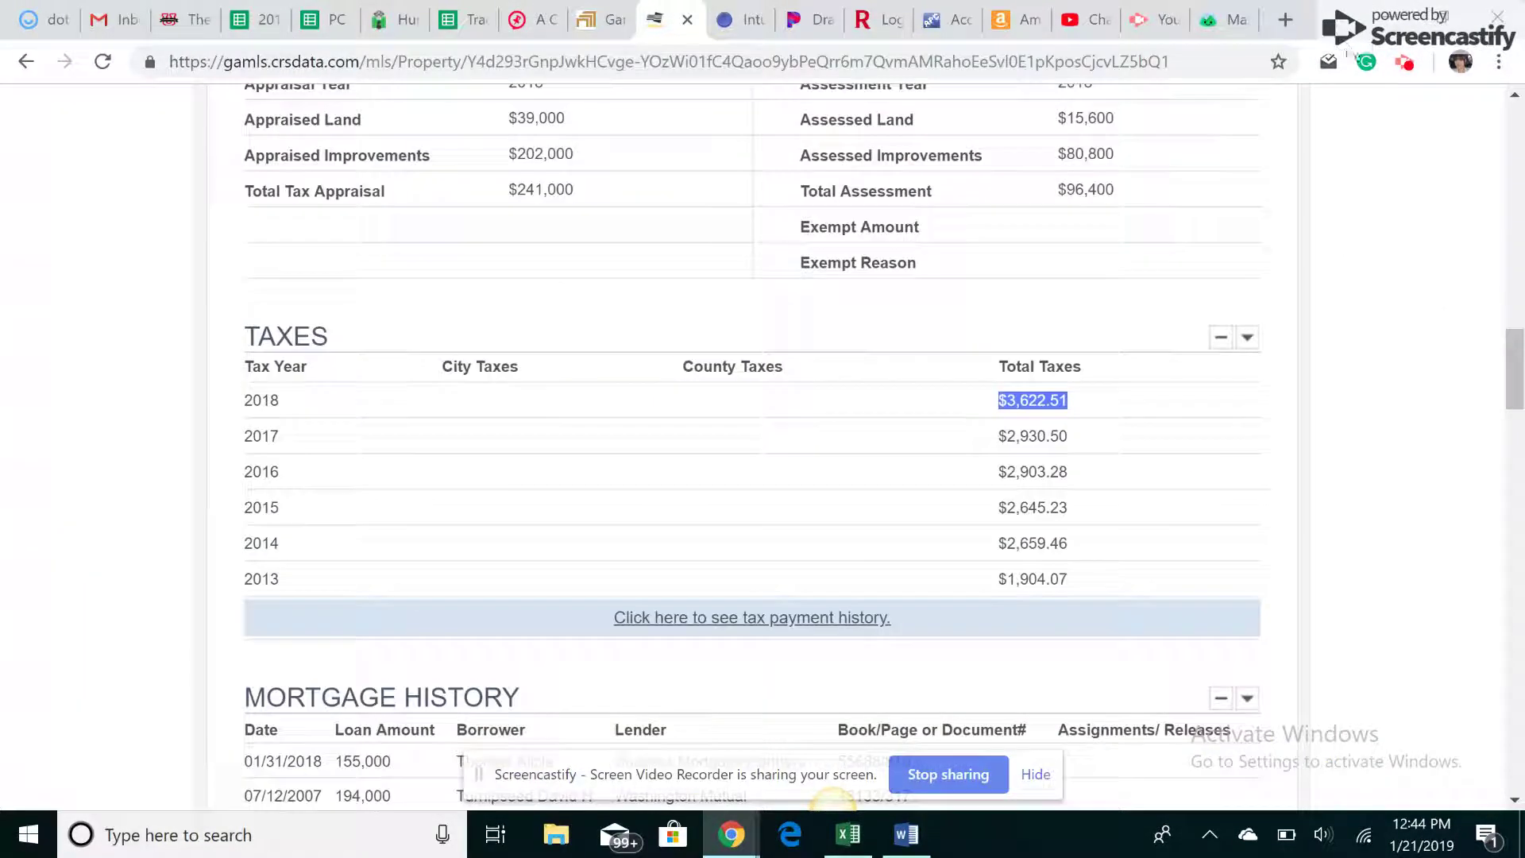
pyautogui.click(687, 19)
pyautogui.click(602, 19)
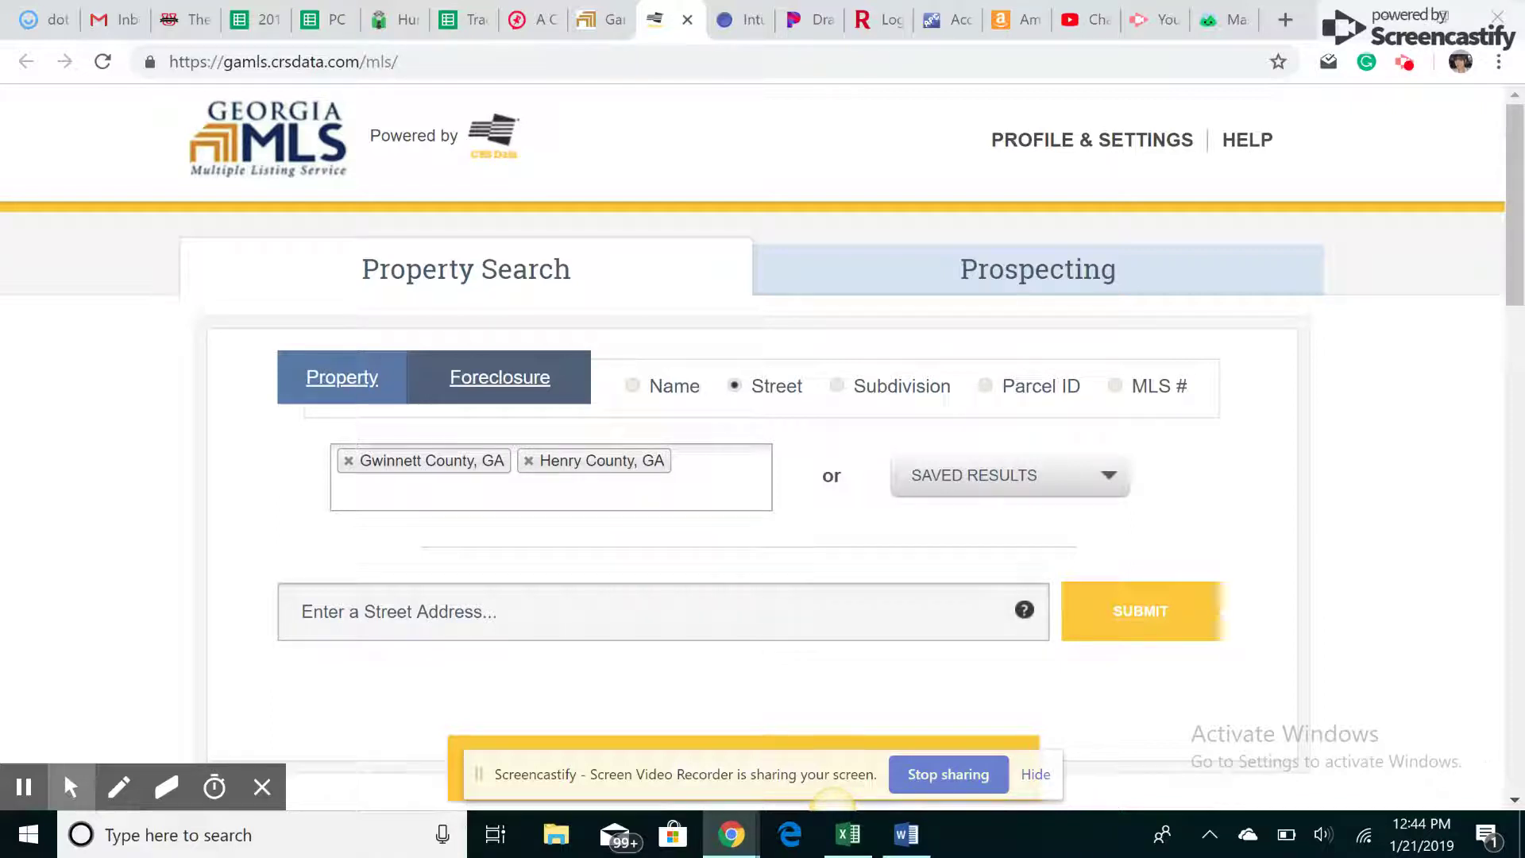
pyautogui.click(723, 631)
pyautogui.write('5951')
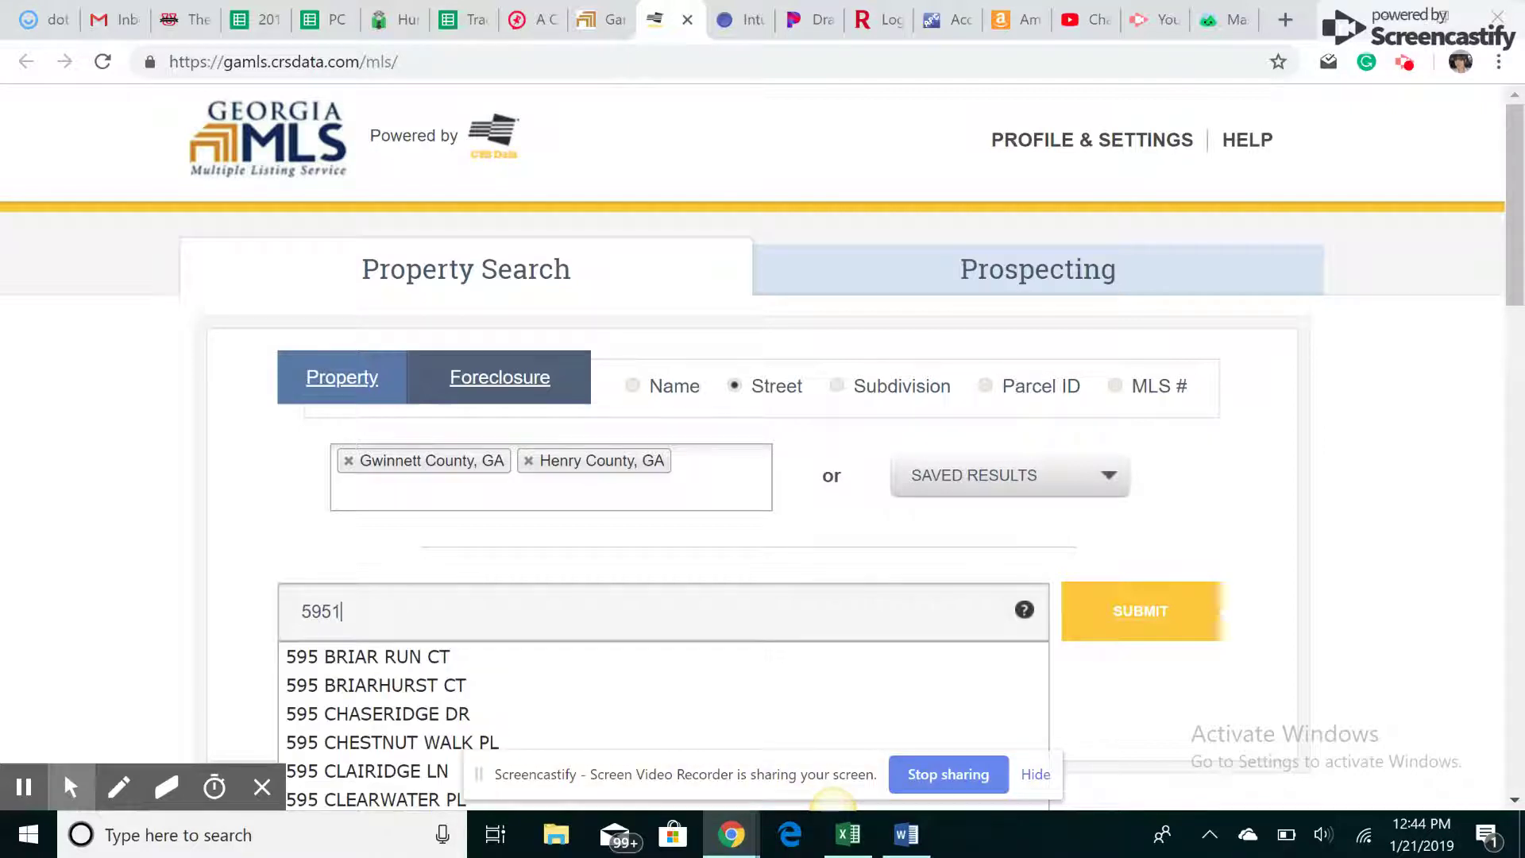
pyautogui.write(' b')
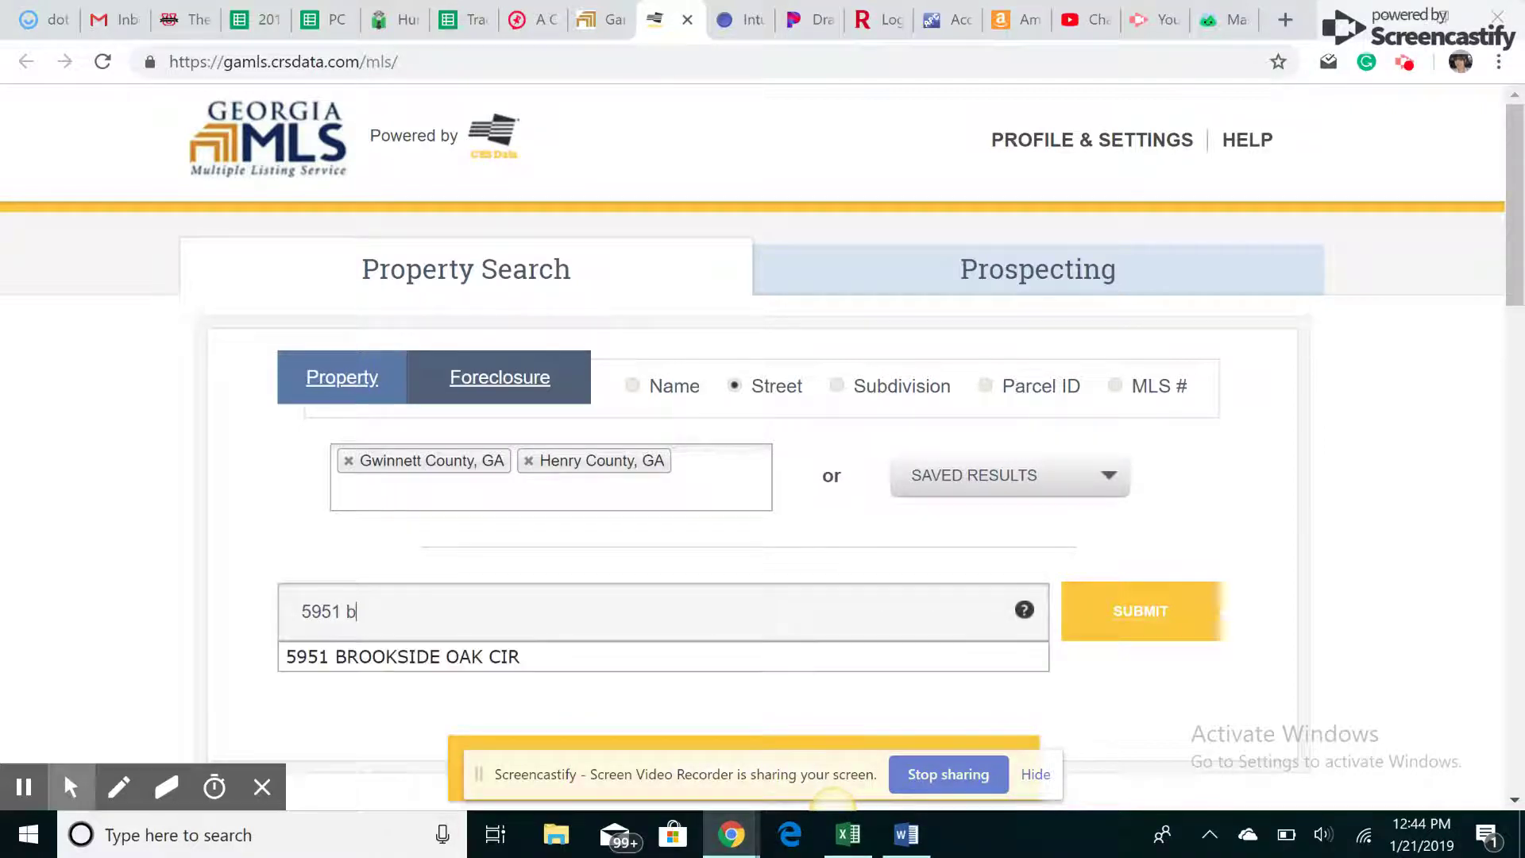
pyautogui.click(713, 656)
pyautogui.click(1144, 608)
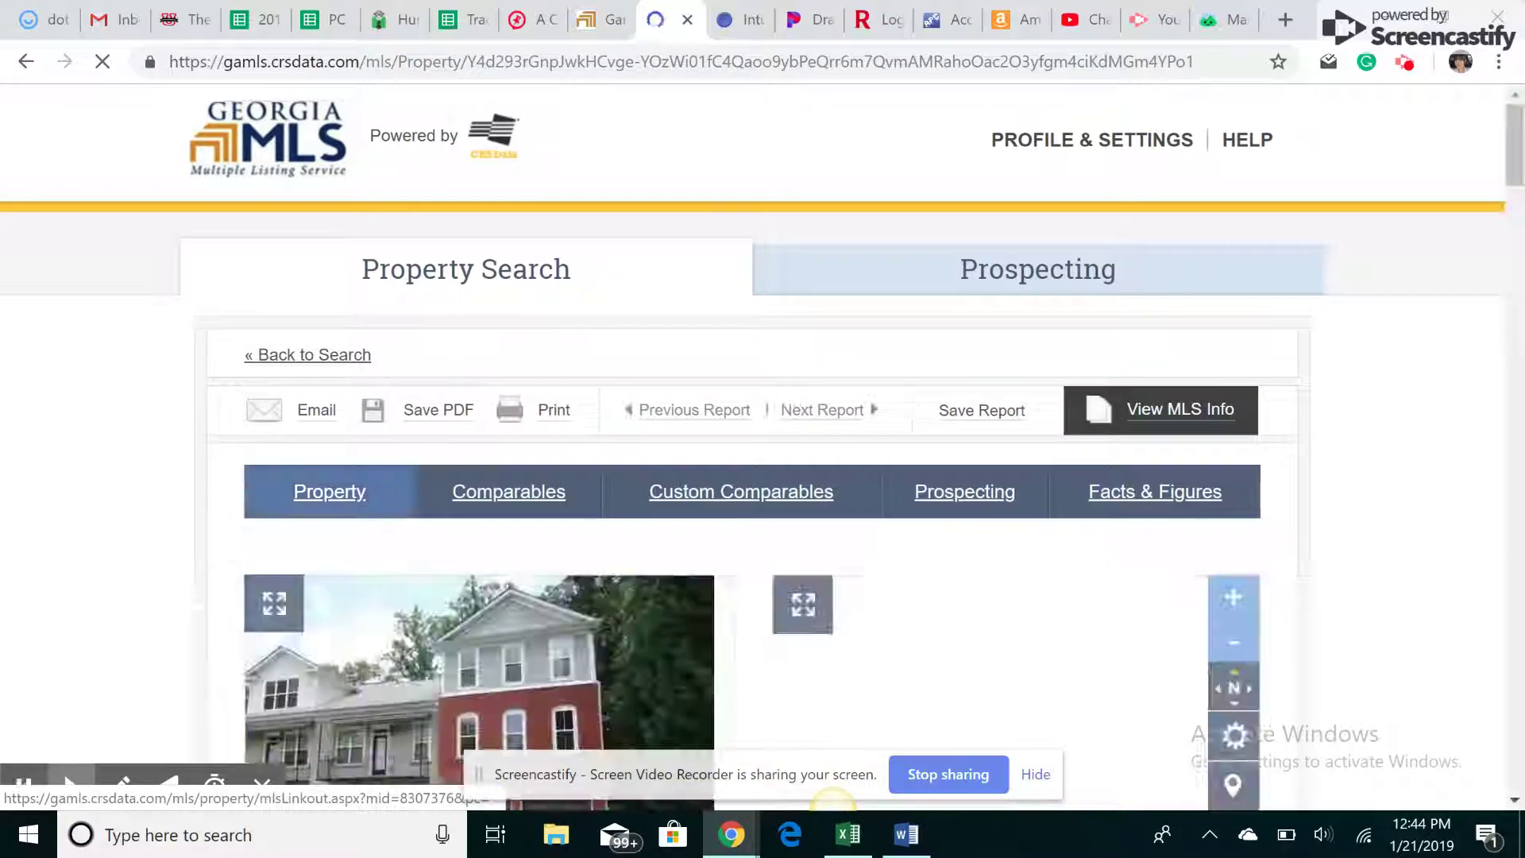
# - Review the 2018 total taxes of $3,622.51, then return to the Dotloop form
pyautogui.scroll(-1, 763, 445)
pyautogui.scroll(-9, 1392, 776)
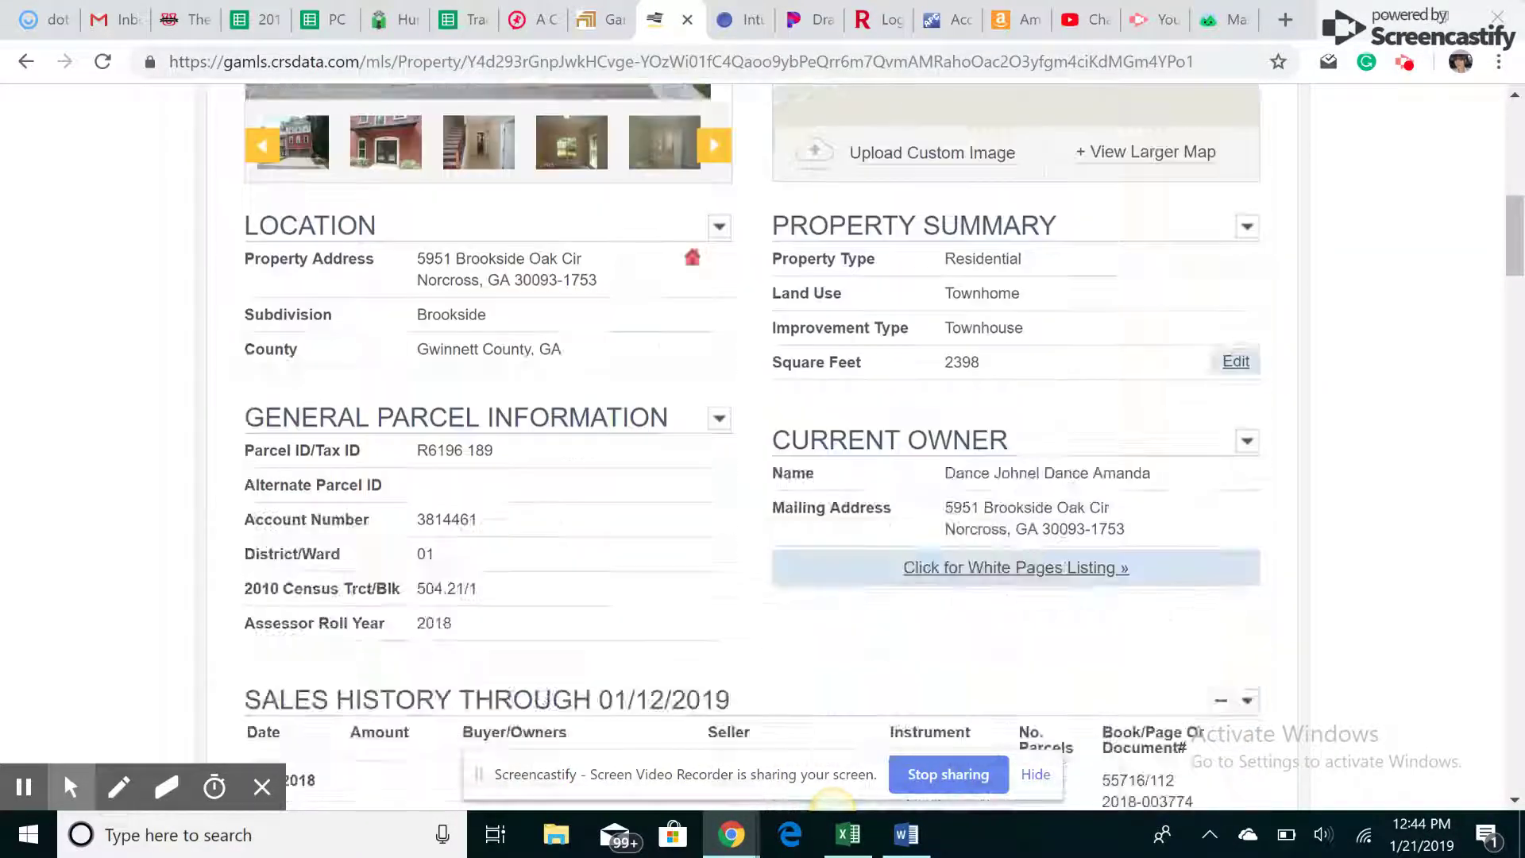
pyautogui.scroll(-11, 1390, 774)
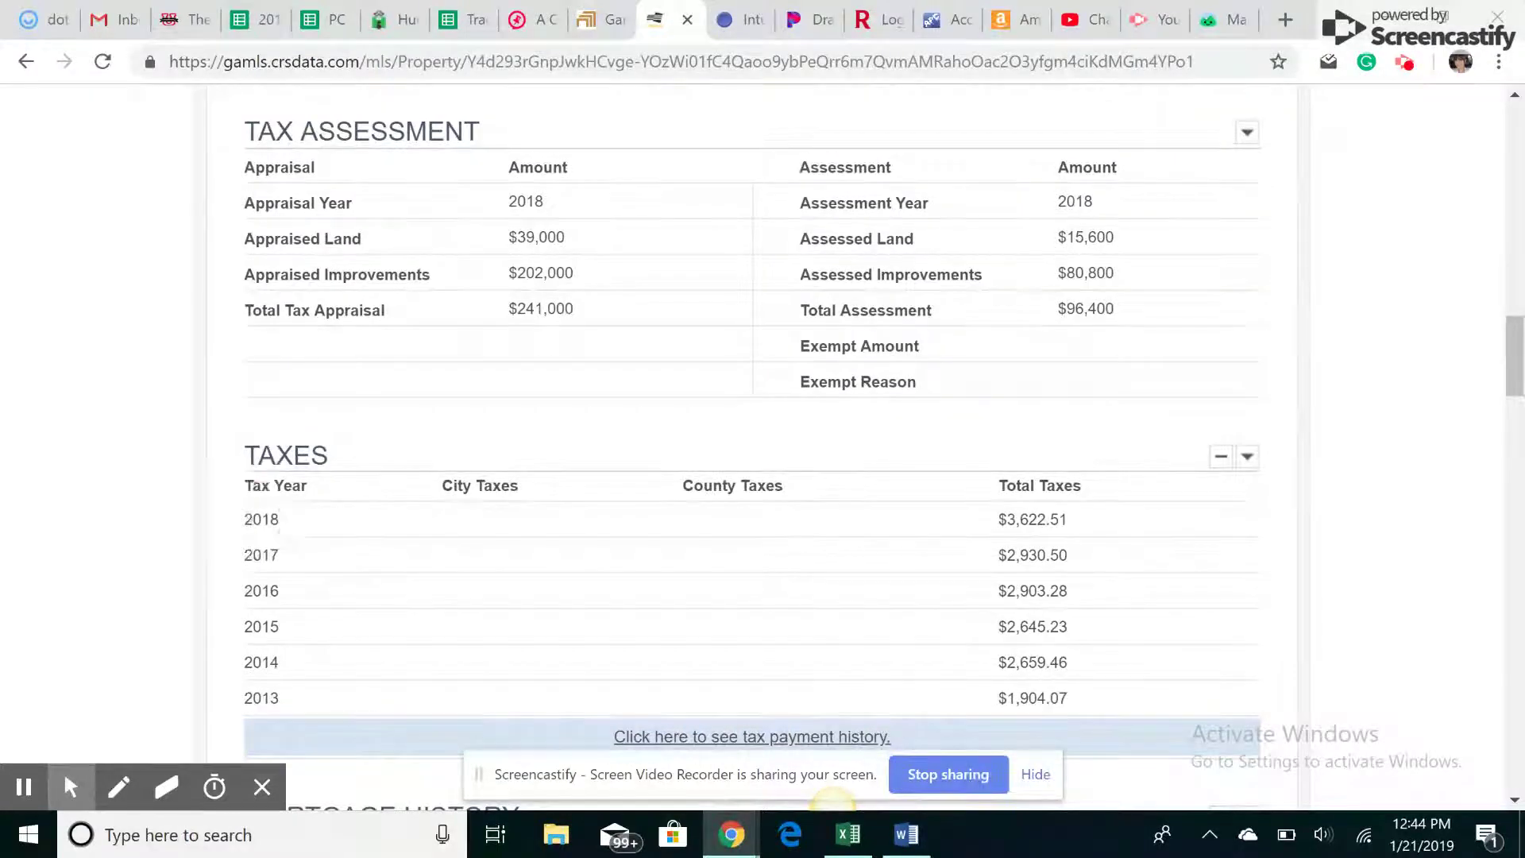
pyautogui.moveTo(501, 544); pyautogui.dragTo(246, 120)
pyautogui.click(500, 544)
pyautogui.click(71, 20)
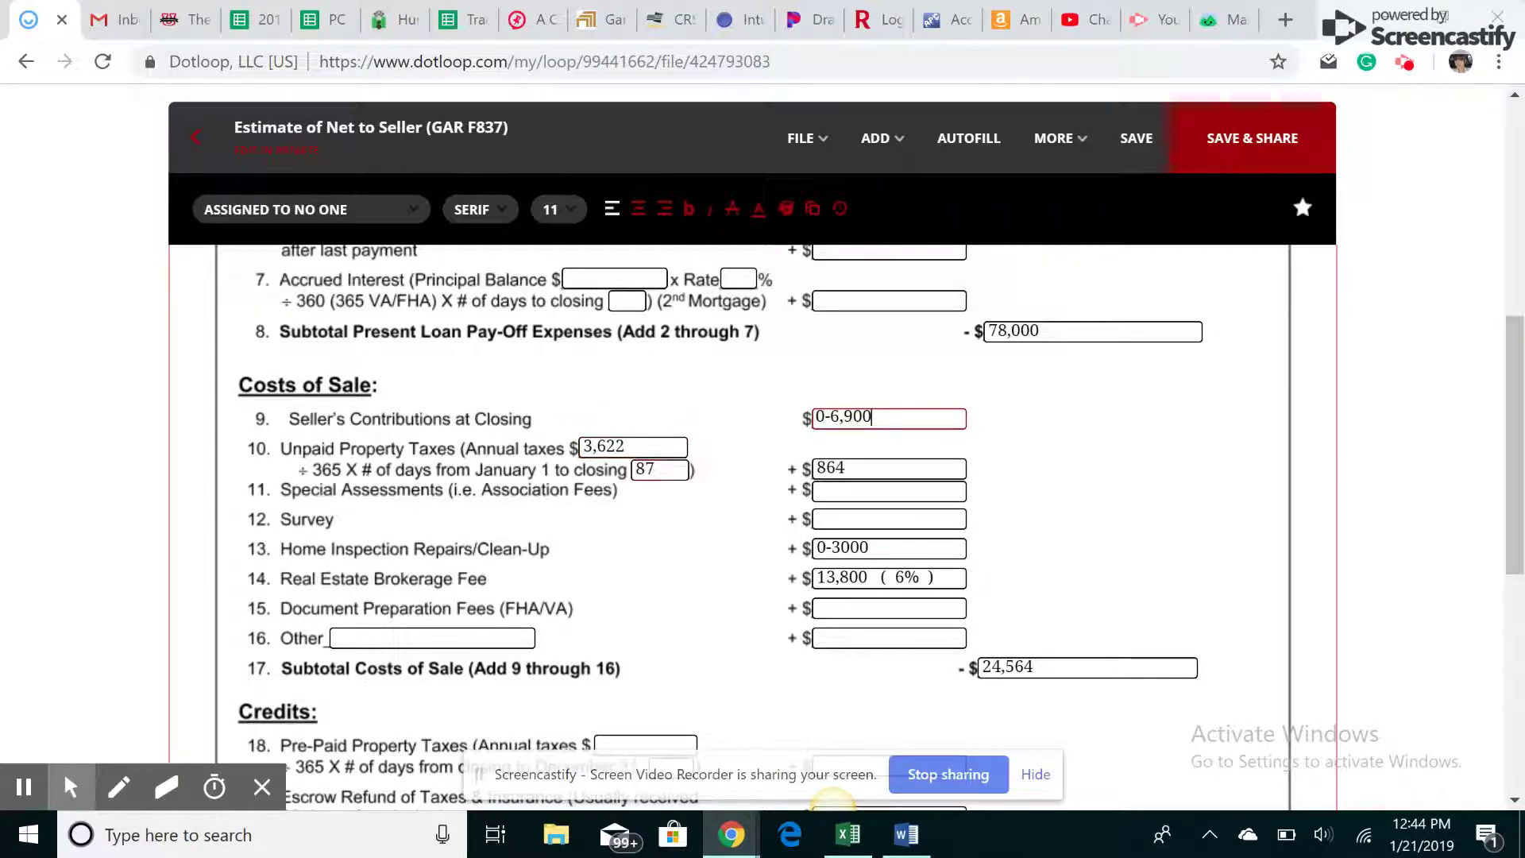
pyautogui.scroll(5, 753, 524)
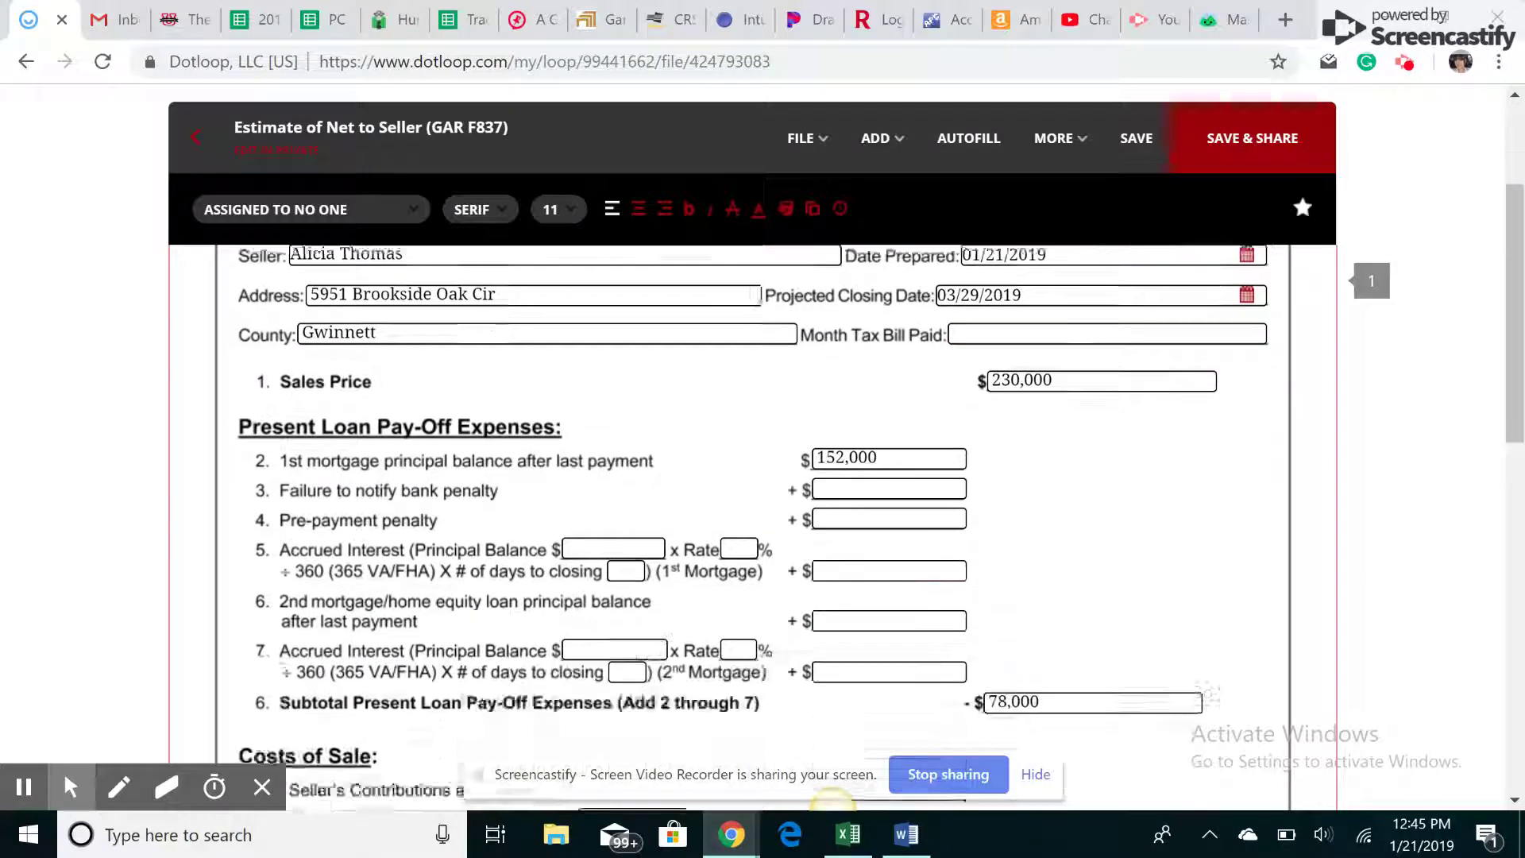
pyautogui.scroll(-3, 753, 524)
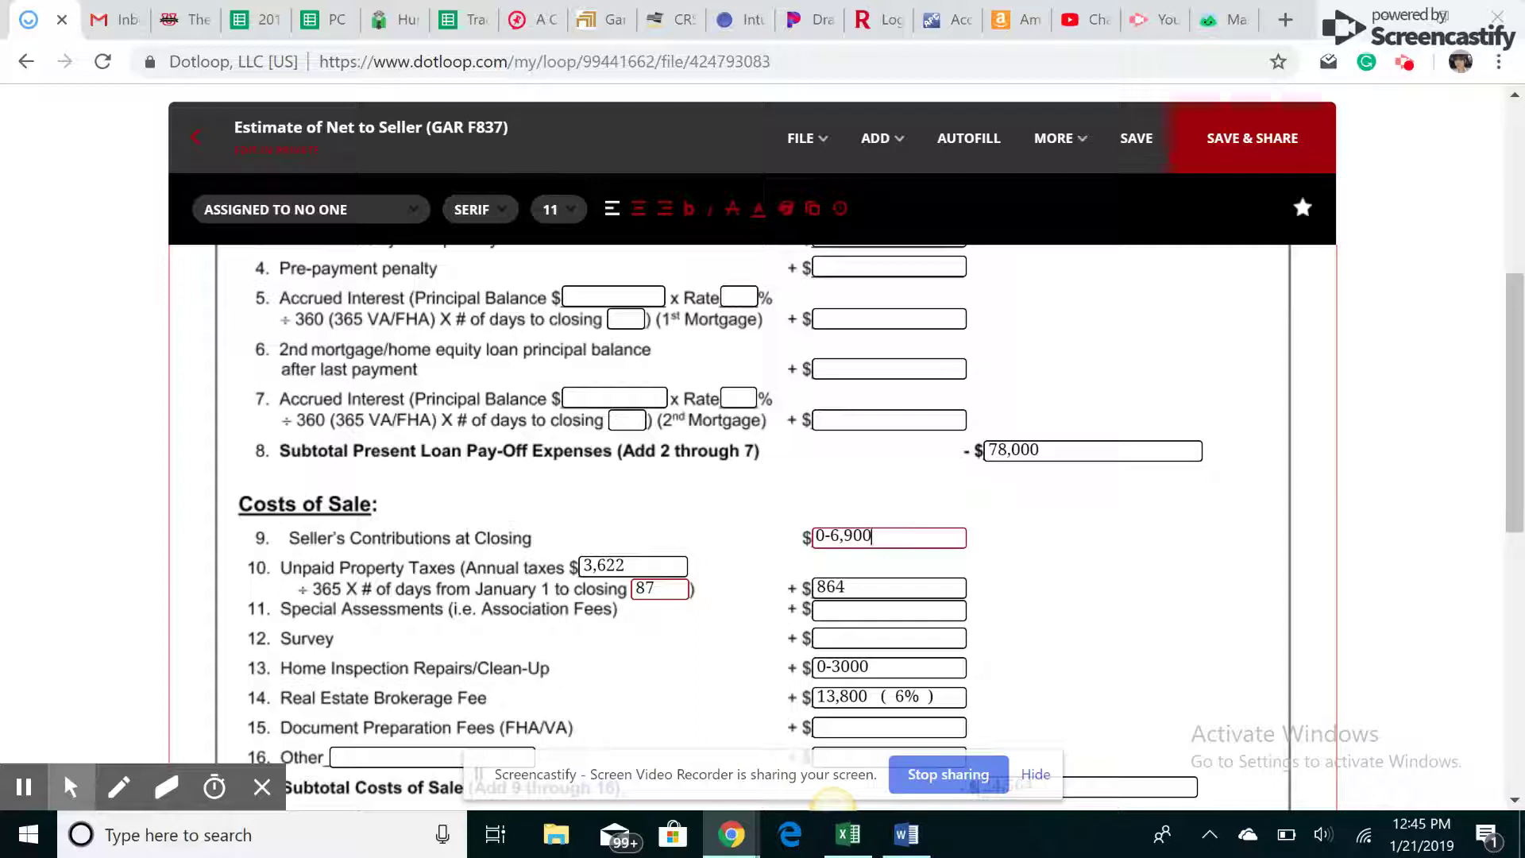
pyautogui.press('Tab')
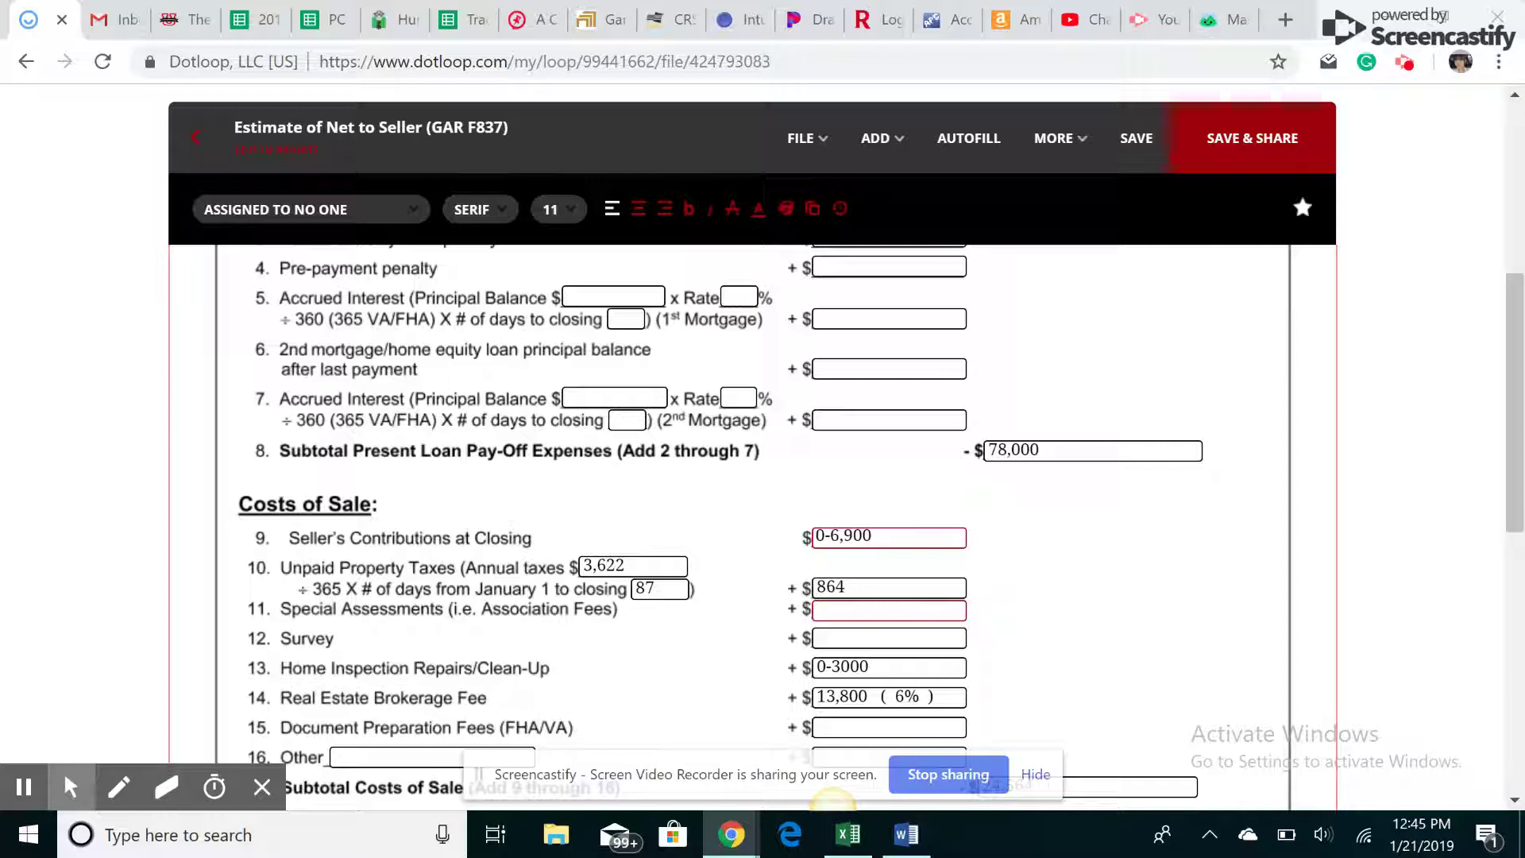
pyautogui.scroll(-1, 755, 516)
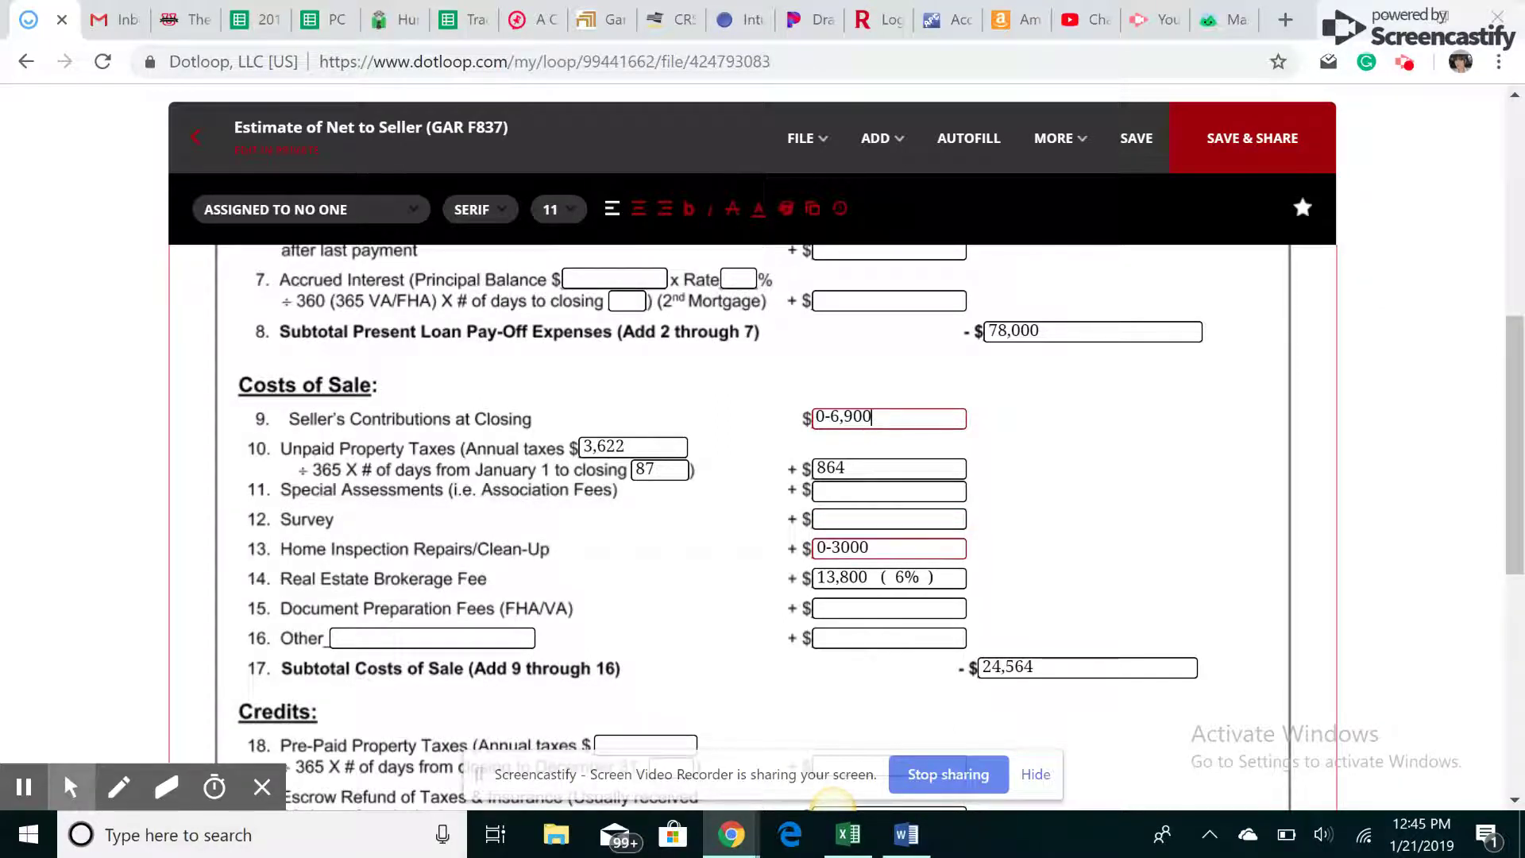
pyautogui.click(858, 549)
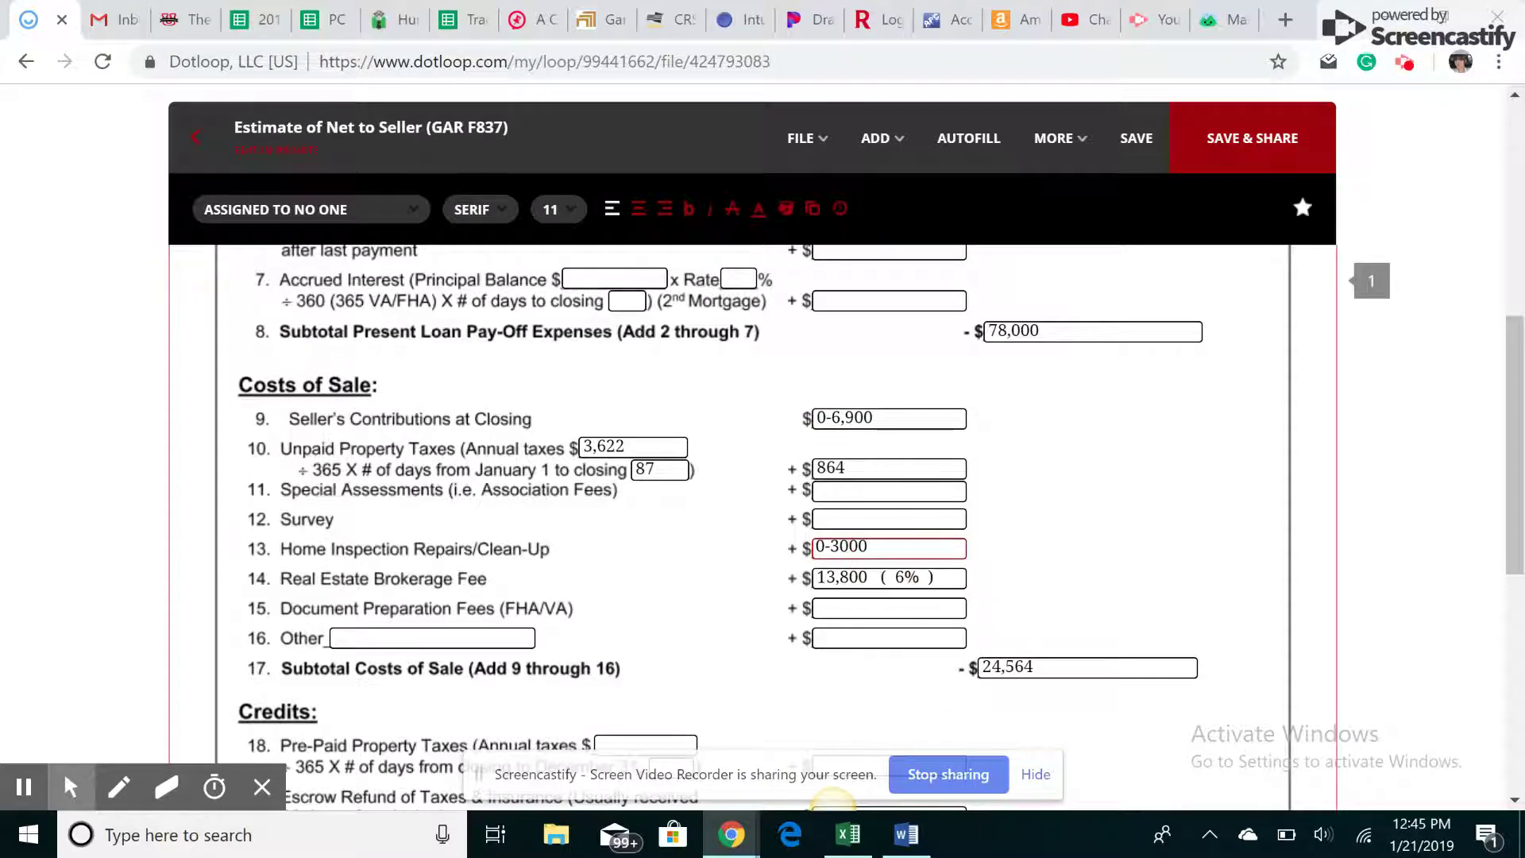
pyautogui.scroll(1, 858, 556)
pyautogui.scroll(7, 858, 556)
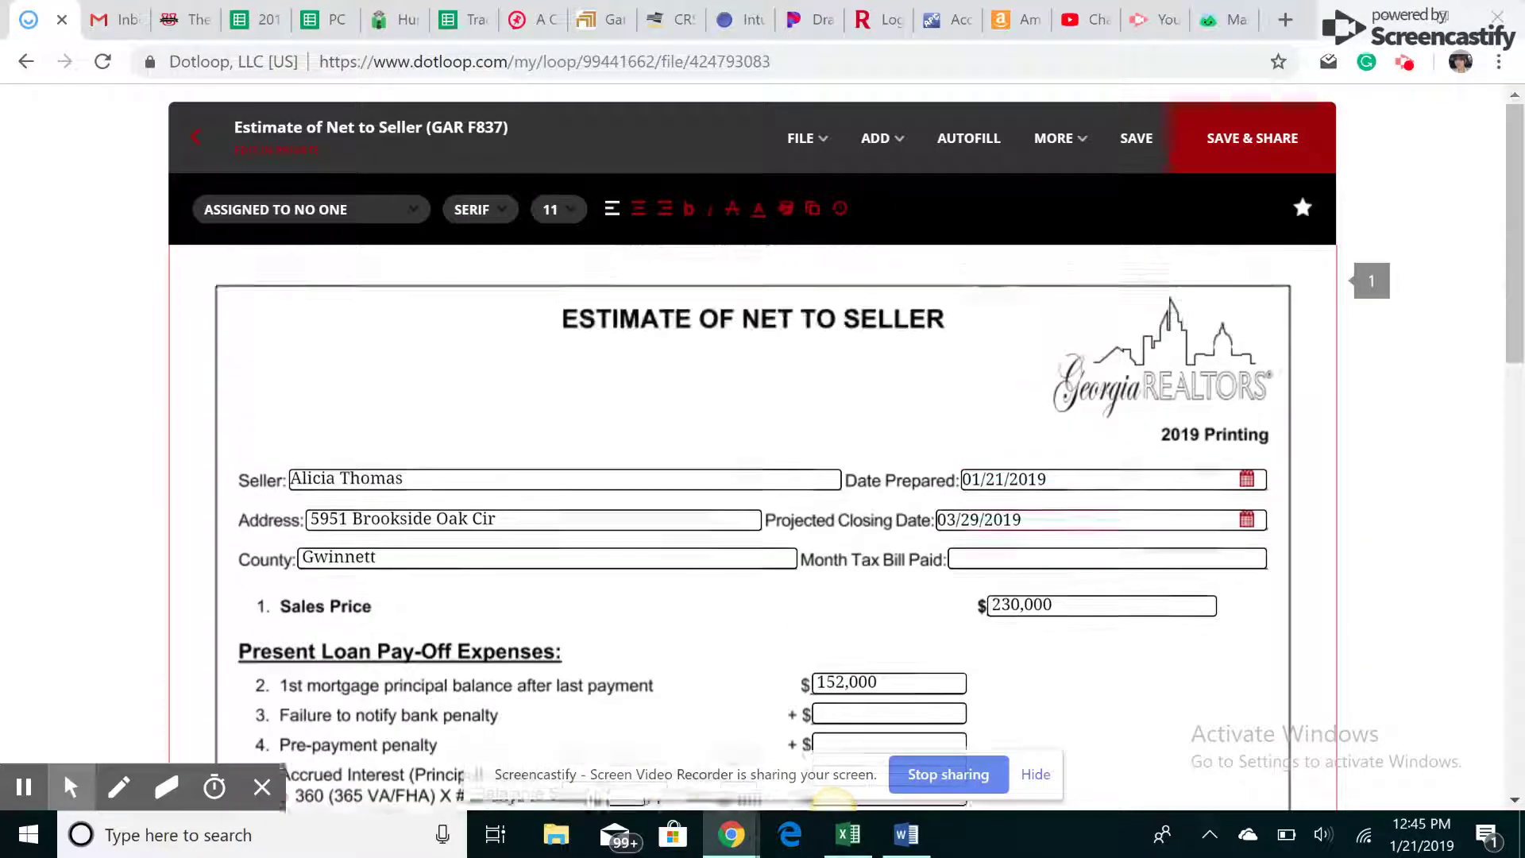
pyautogui.scroll(-8, 858, 556)
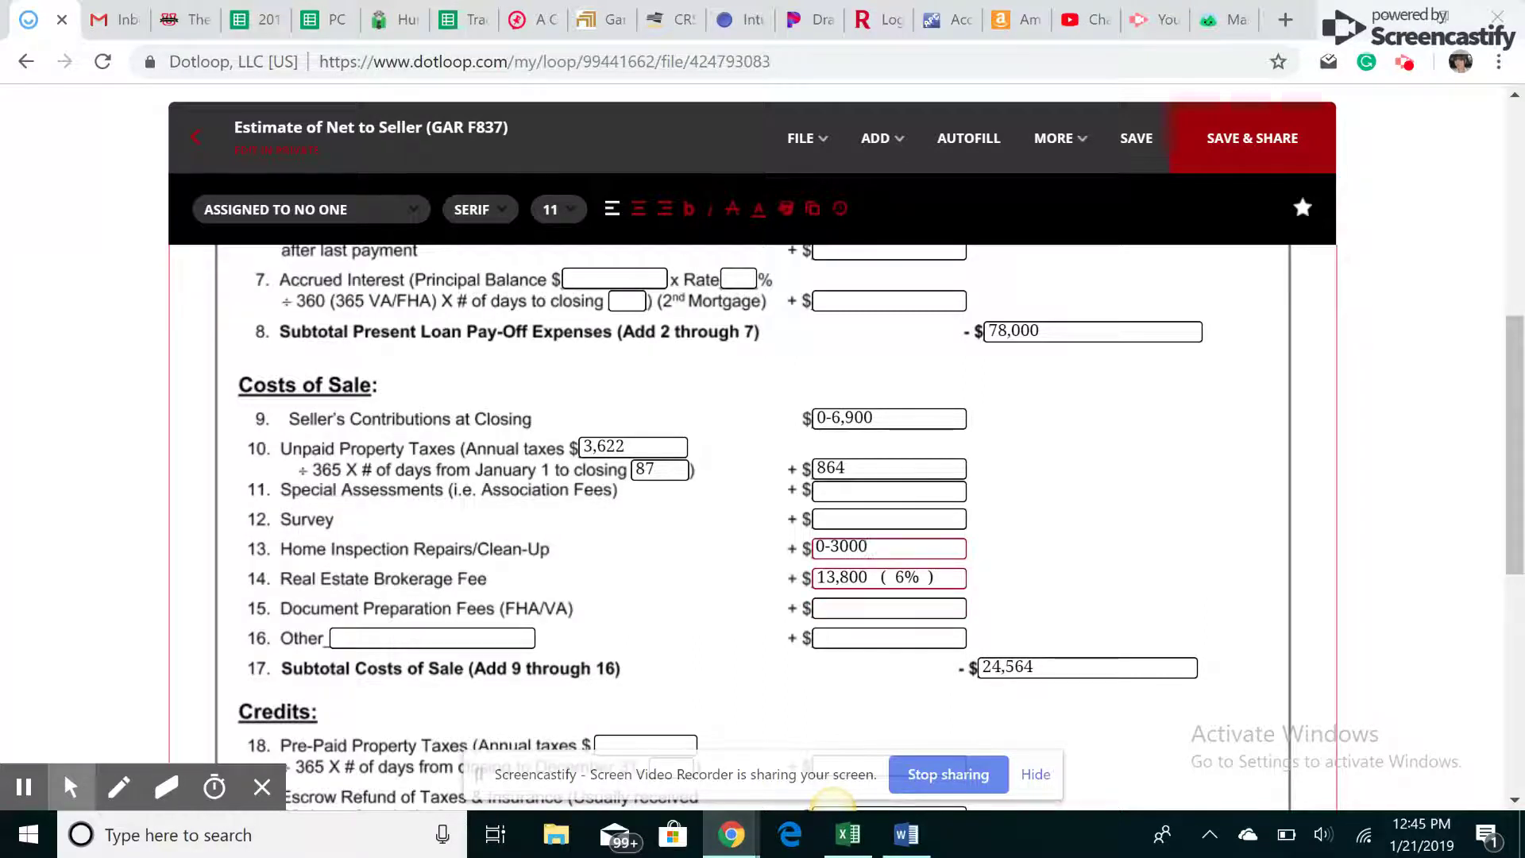
# - Highlight the ( 6% ) note on the 13,800 brokerage fee, deselect it, and save the form
pyautogui.moveTo(932, 577); pyautogui.dragTo(877, 577)
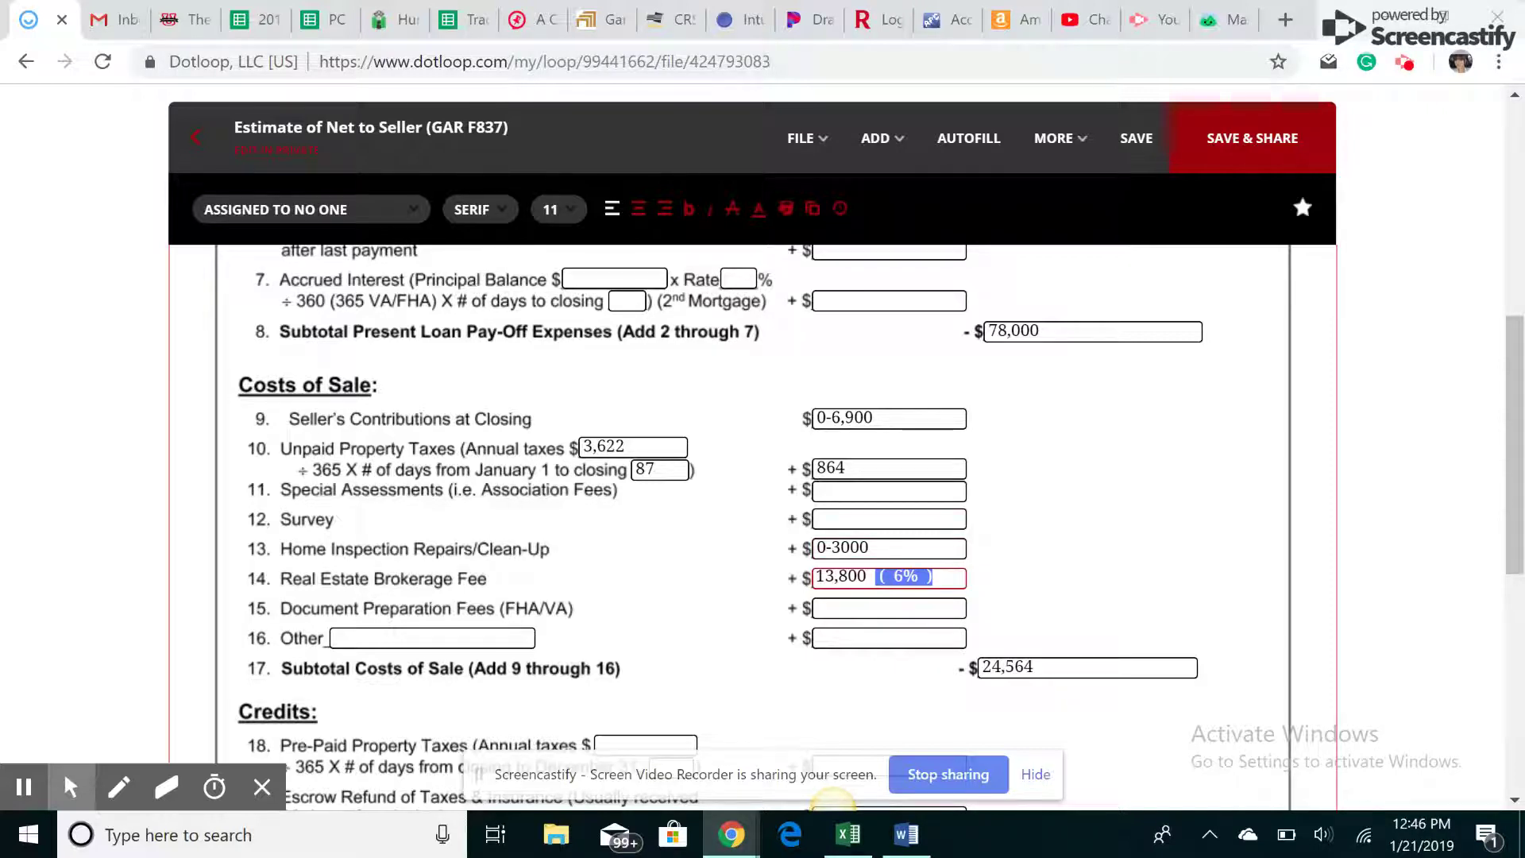
pyautogui.scroll(5, 752, 476)
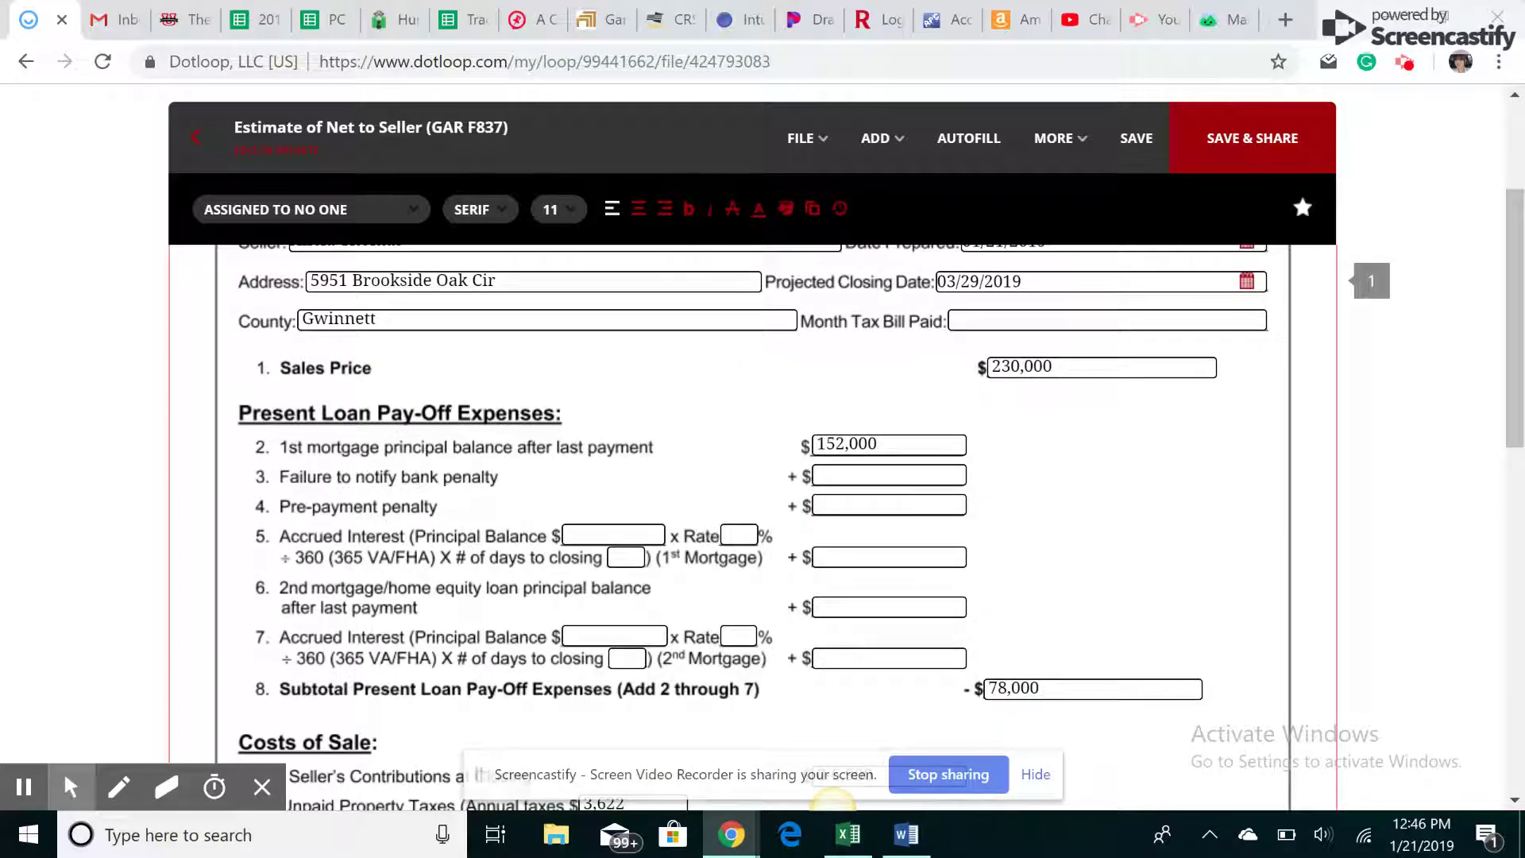
pyautogui.scroll(-7, 752, 477)
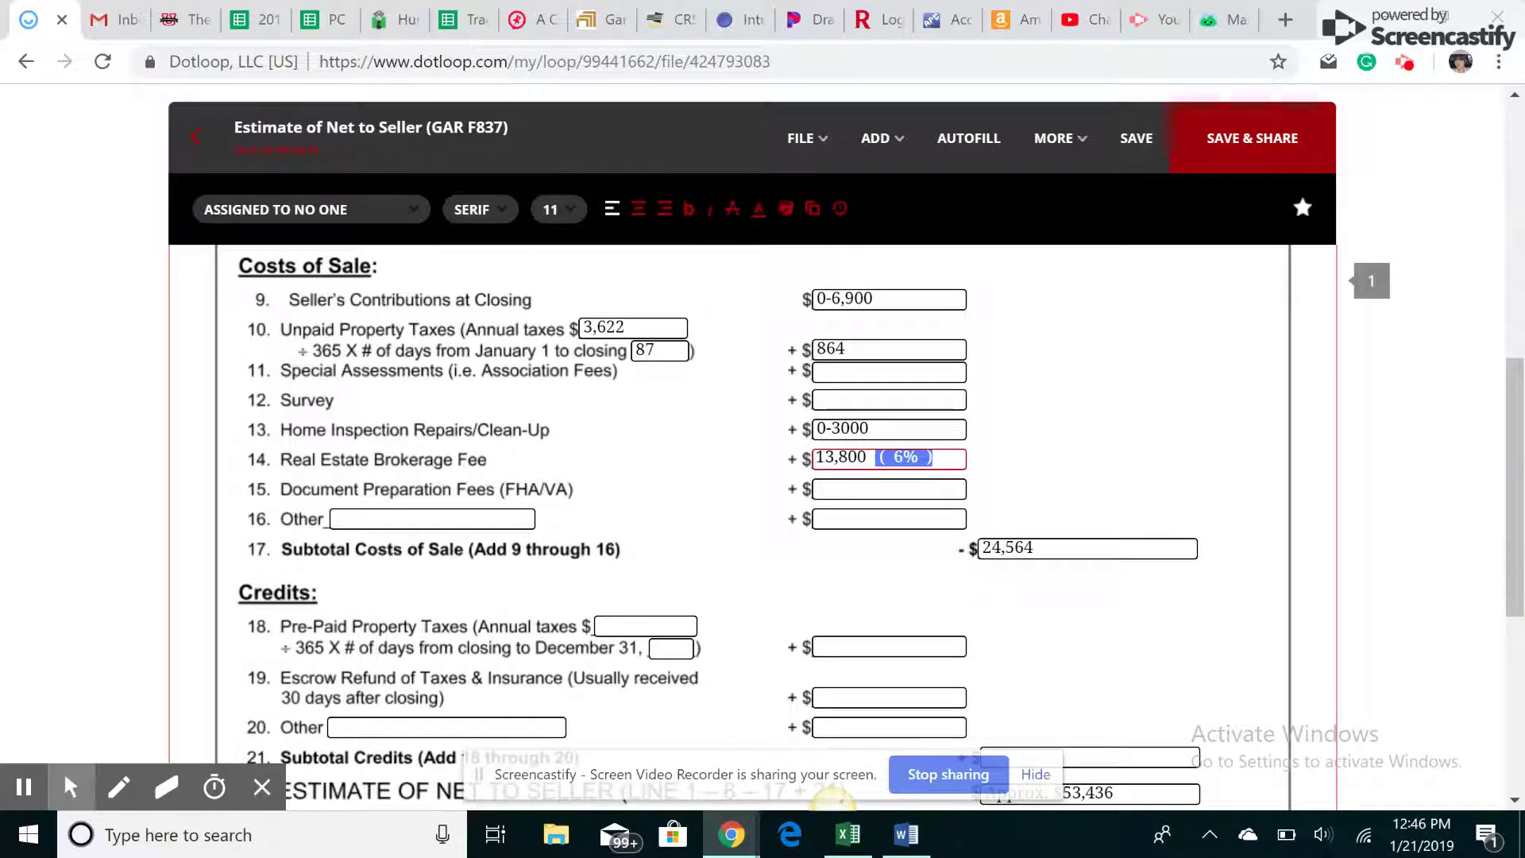
pyautogui.click(1083, 470)
pyautogui.hotkey('ctrl', 'shift', 's')
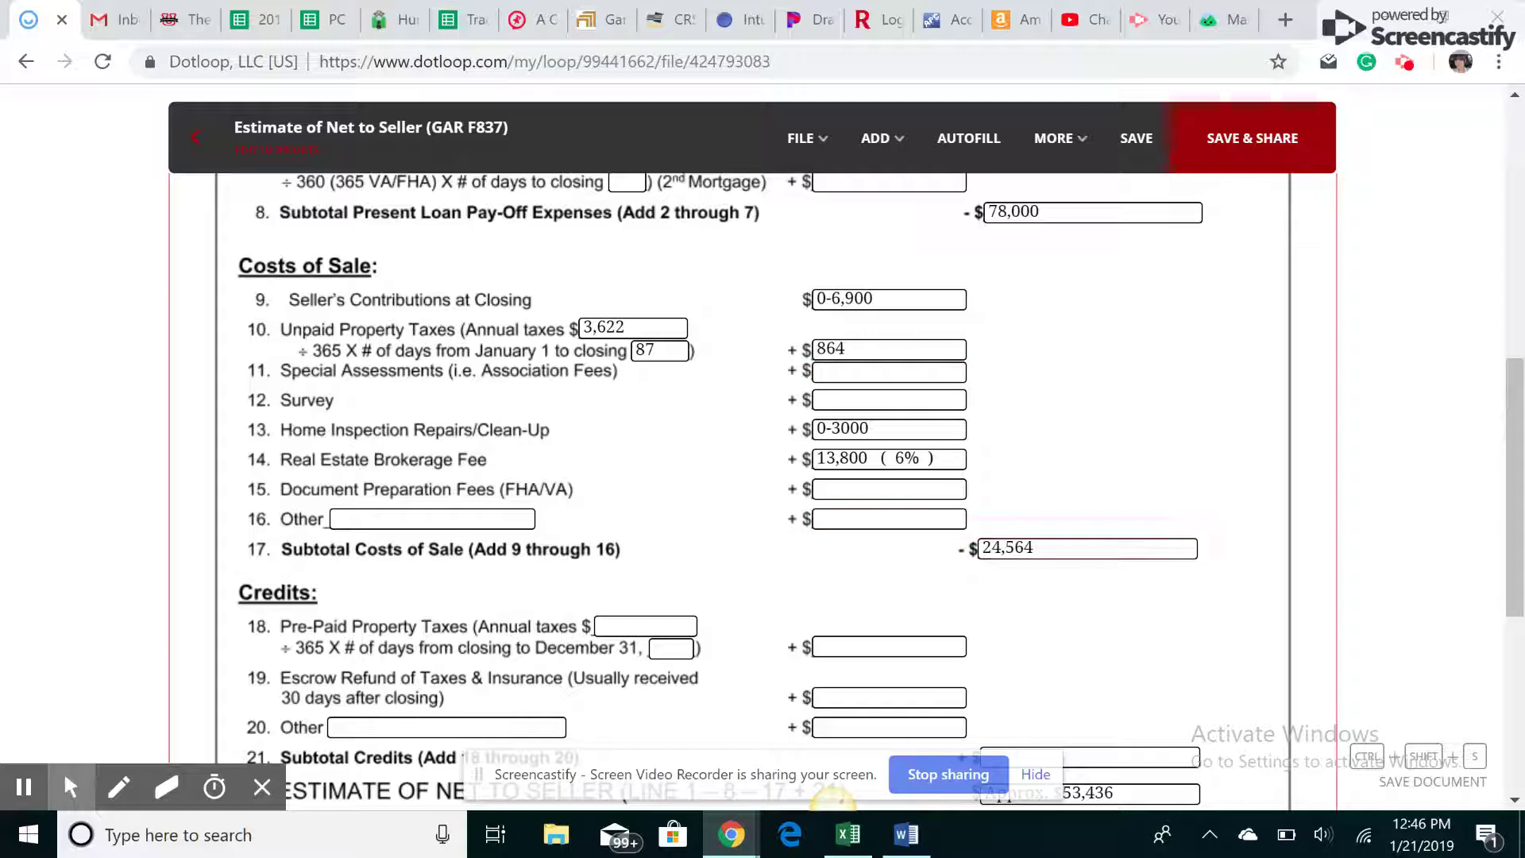
# - Type '14,664 -' ahead of the 24,564 line 17 subtotal after removing a stray '0-'
pyautogui.click(1032, 548)
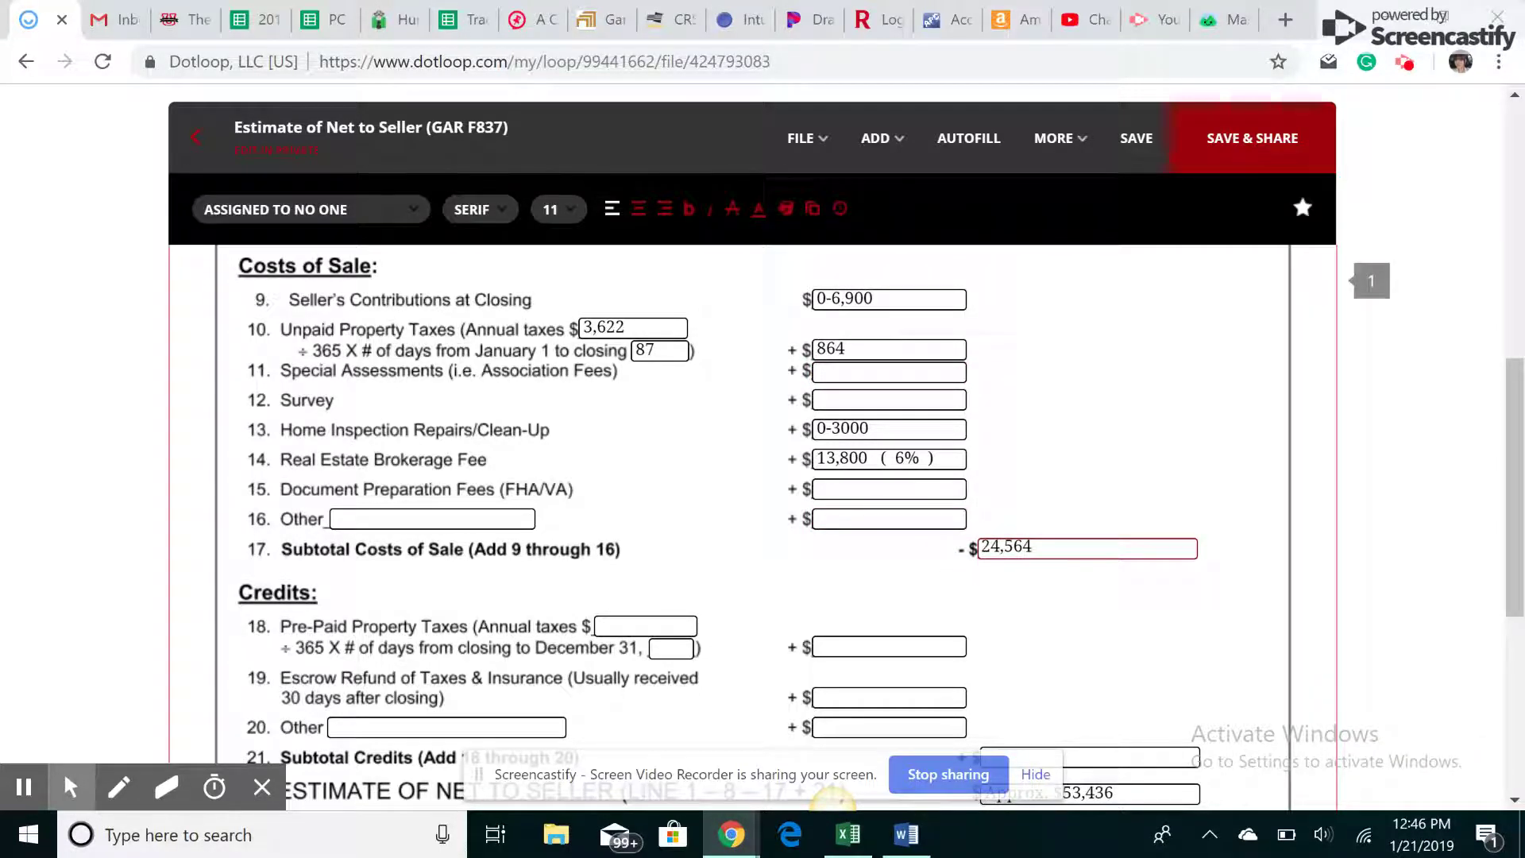
pyautogui.click(982, 548)
pyautogui.write('0-')
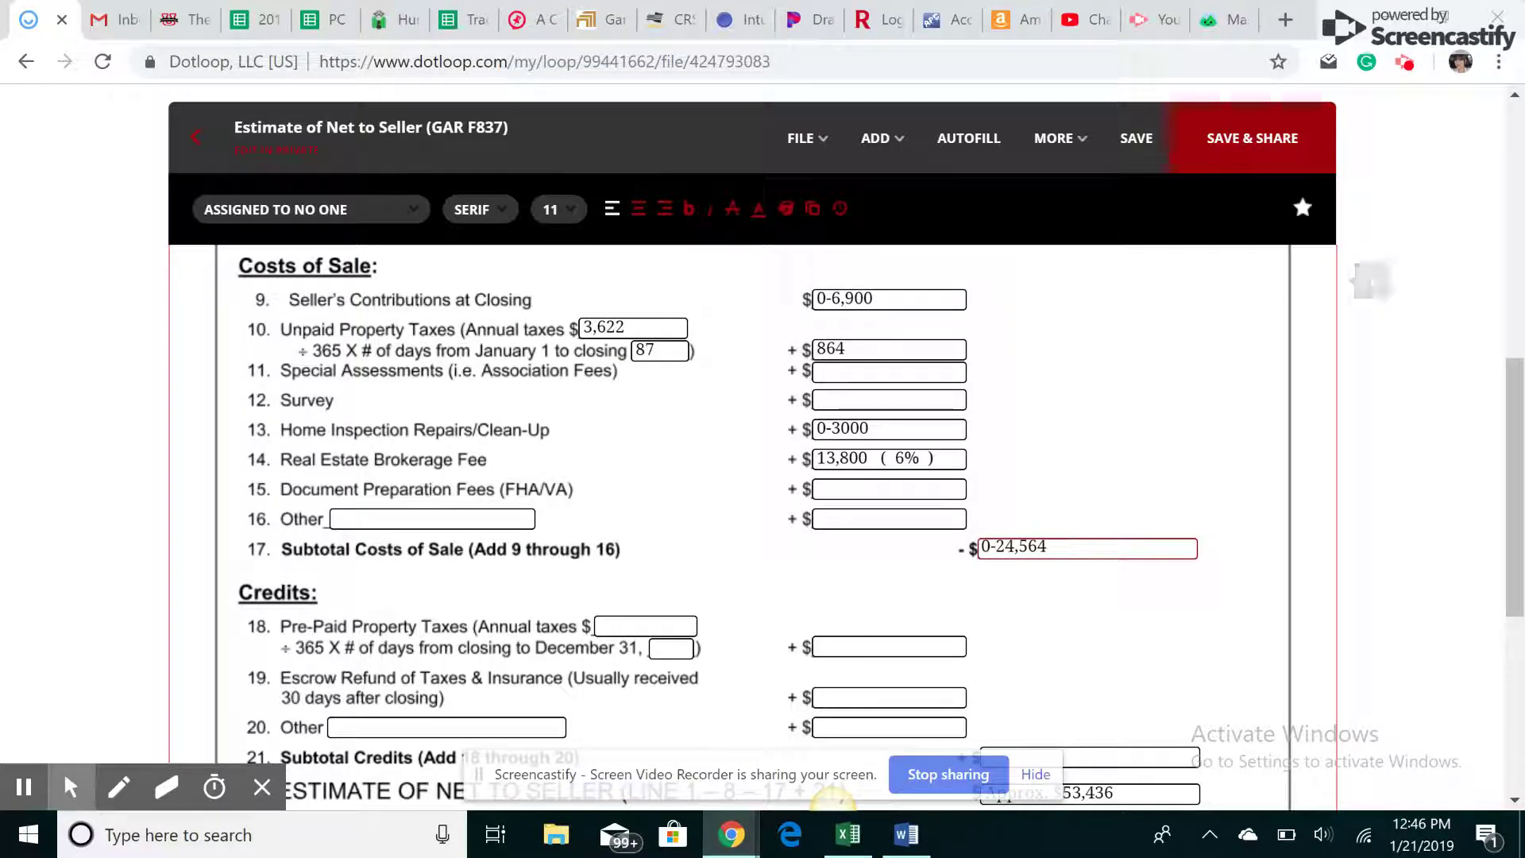
pyautogui.press('BackSpace')
pyautogui.press('BackSpace')
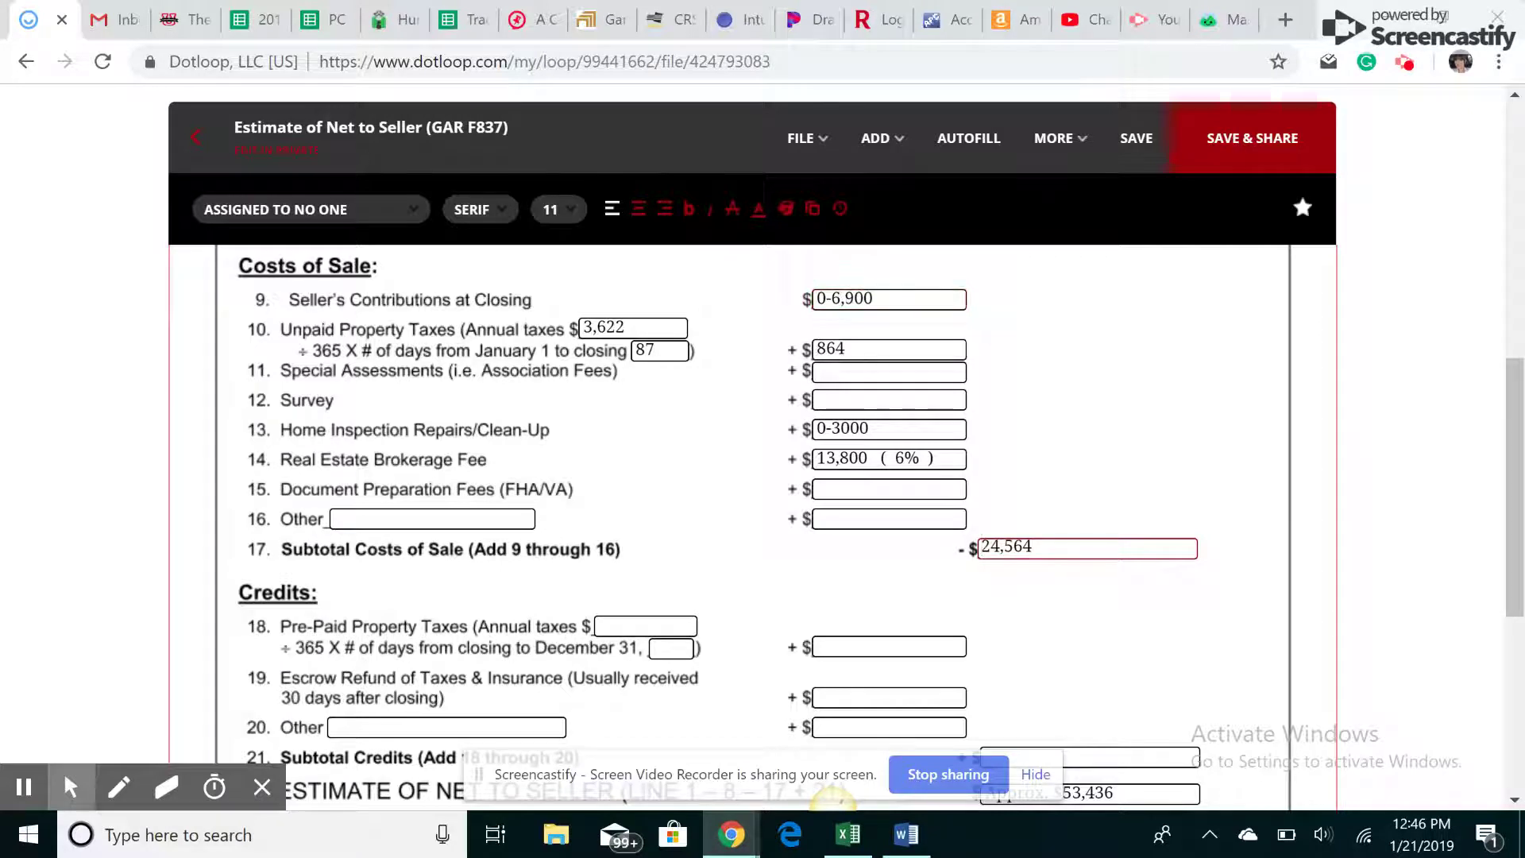
pyautogui.write('14')
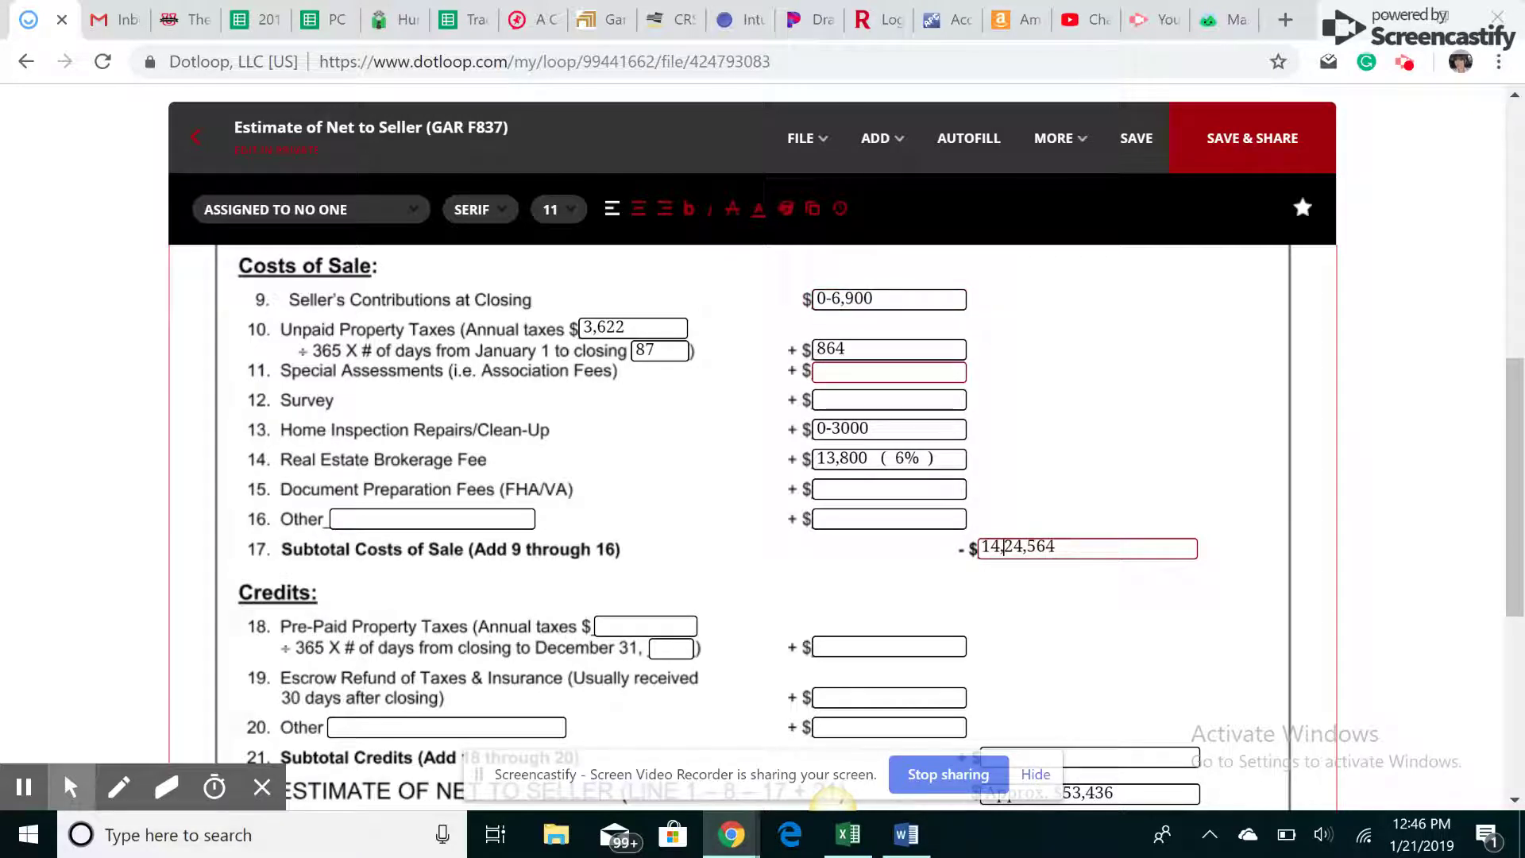
pyautogui.write(',664 ')
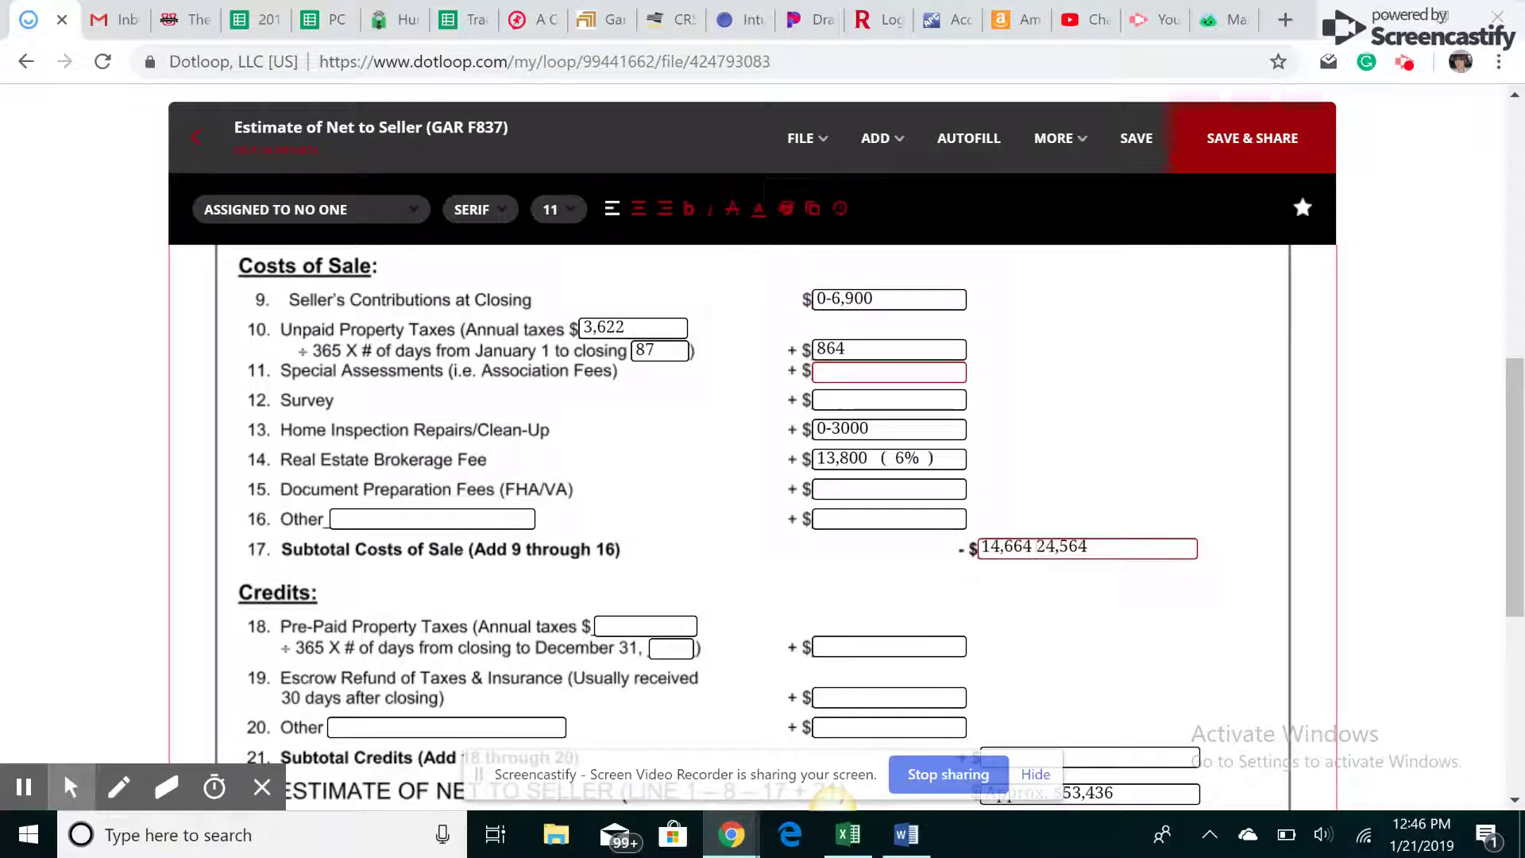
pyautogui.write('-')
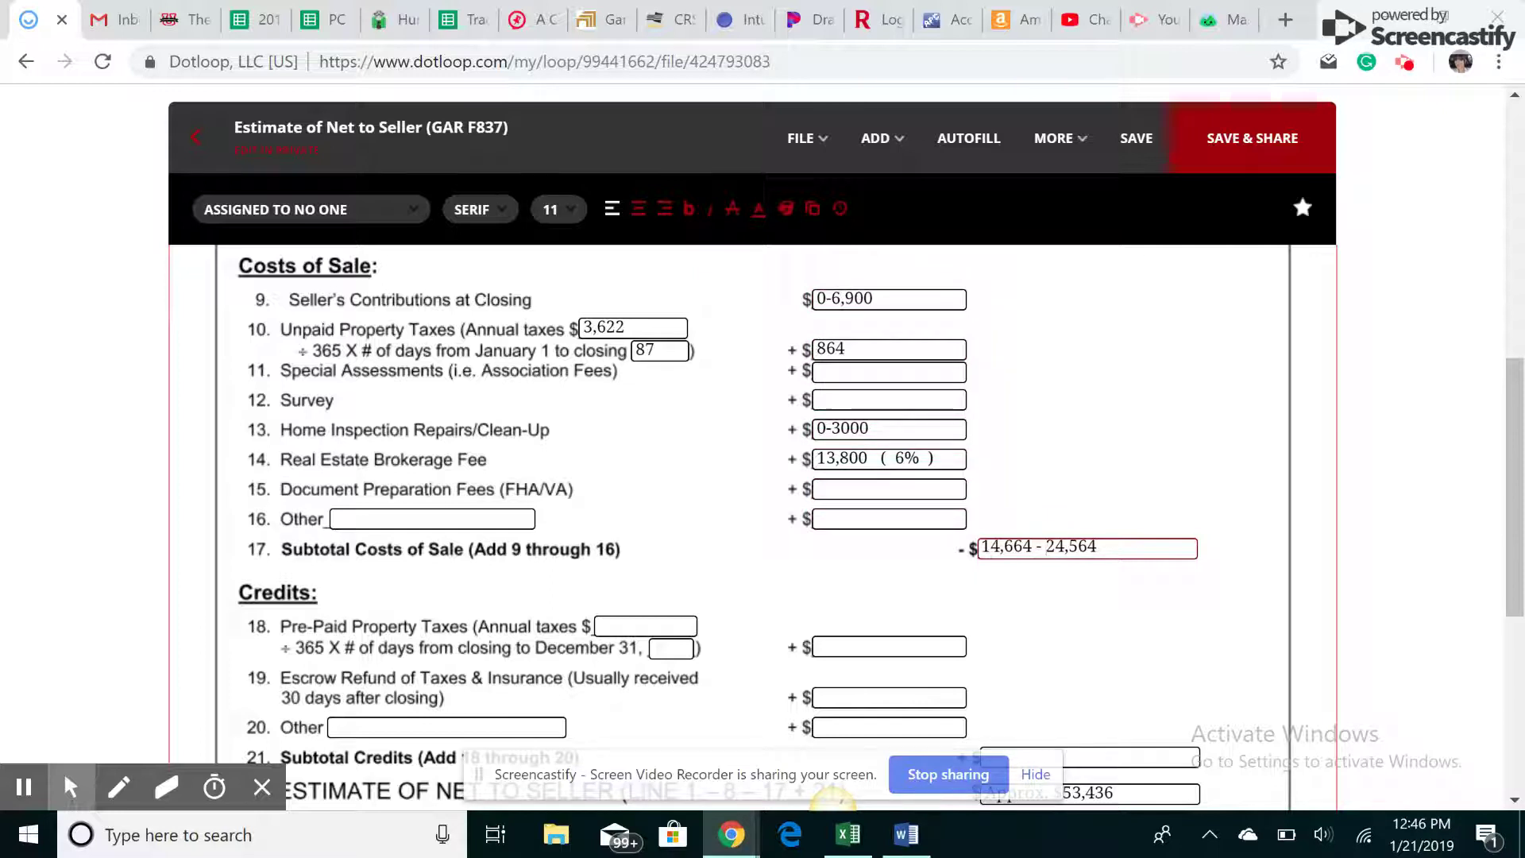
# - Restore the line 17 subtotal to 24,564 and trim line 9's leading 0- to 6,900
pyautogui.hotkey('shift', 'Home')
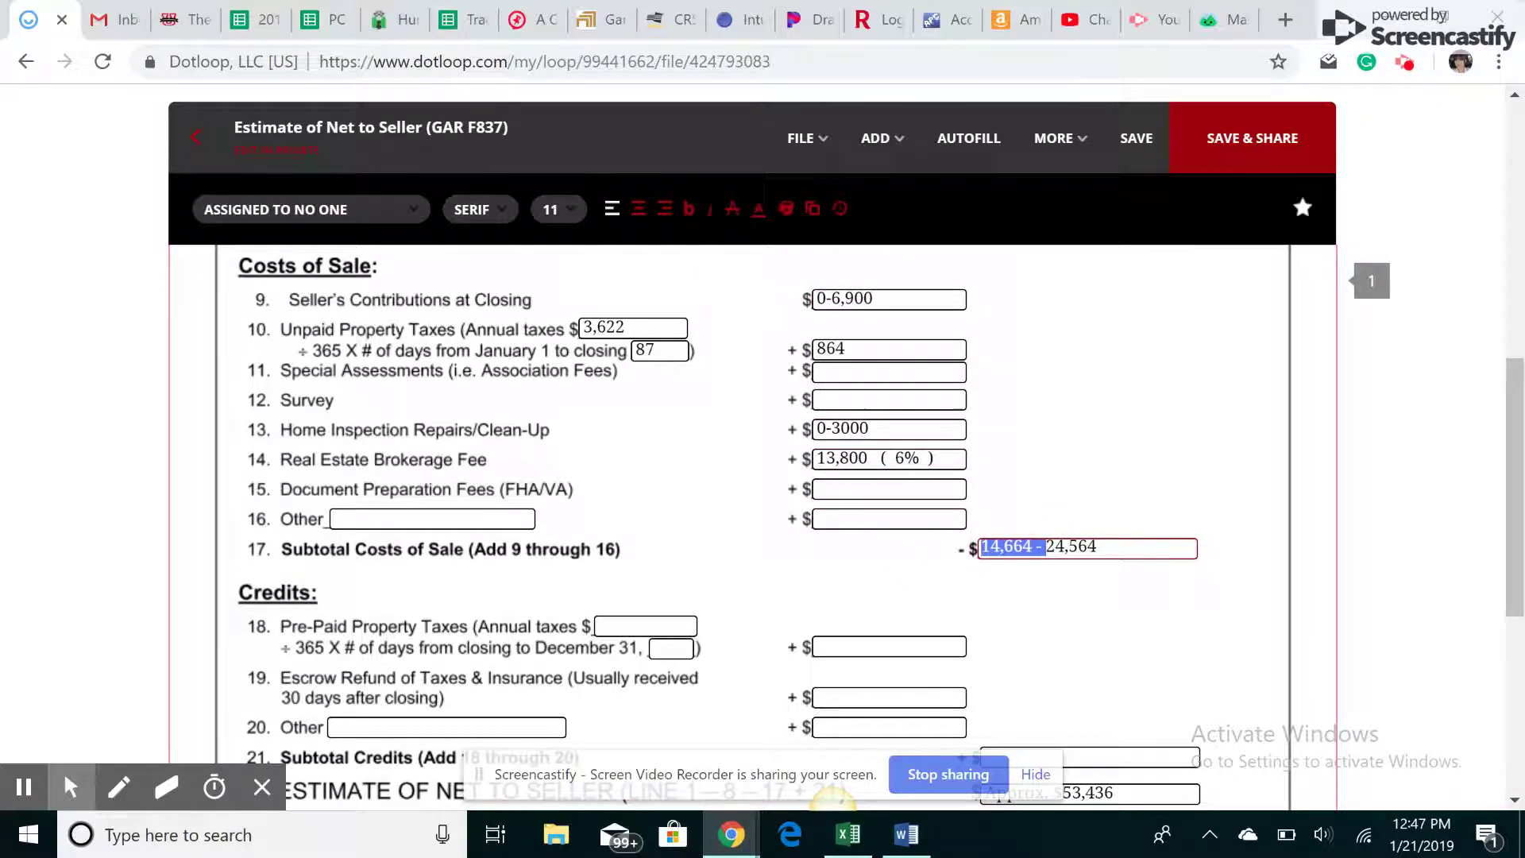
pyautogui.press('BackSpace')
pyautogui.click(874, 299)
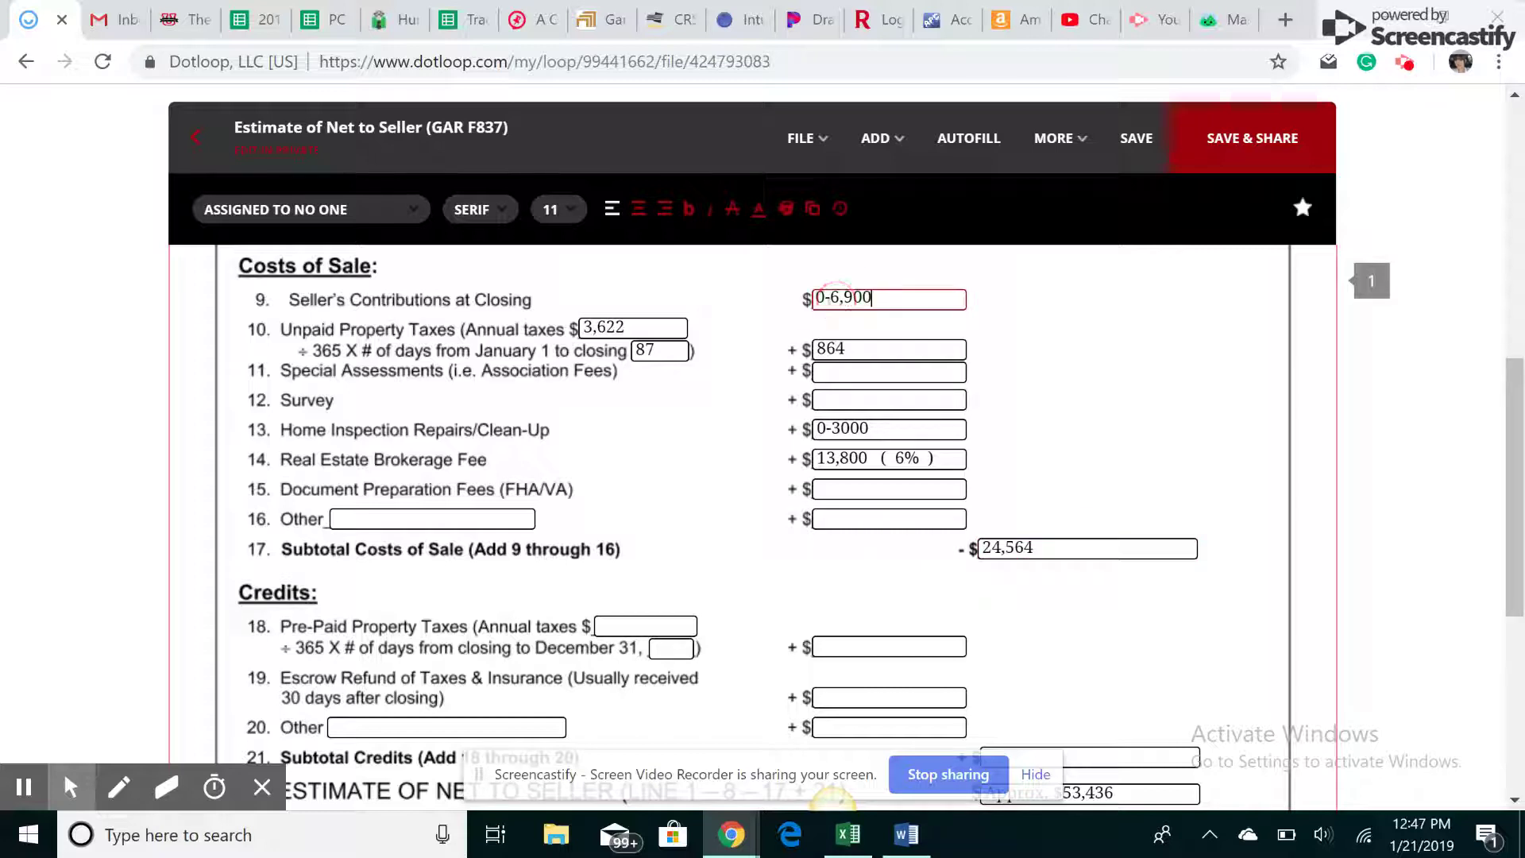
pyautogui.press('Home')
pyautogui.press('Delete')
pyautogui.press('Delete')
# - Remove the stray 0- so line 13 repairs reads 3000, then review the form
pyautogui.click(868, 429)
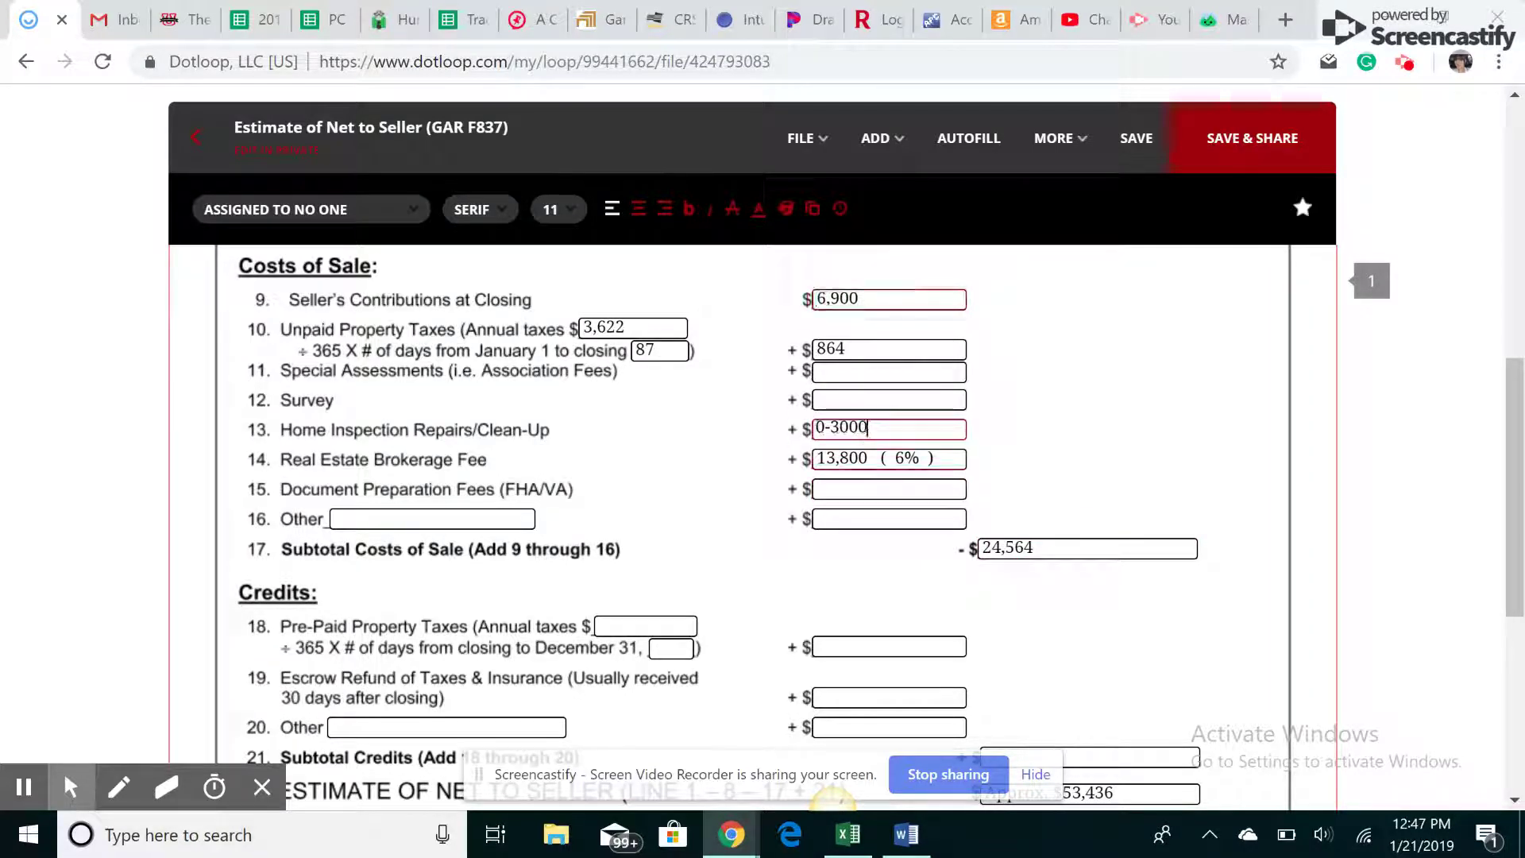
pyautogui.scroll(5, 762, 524)
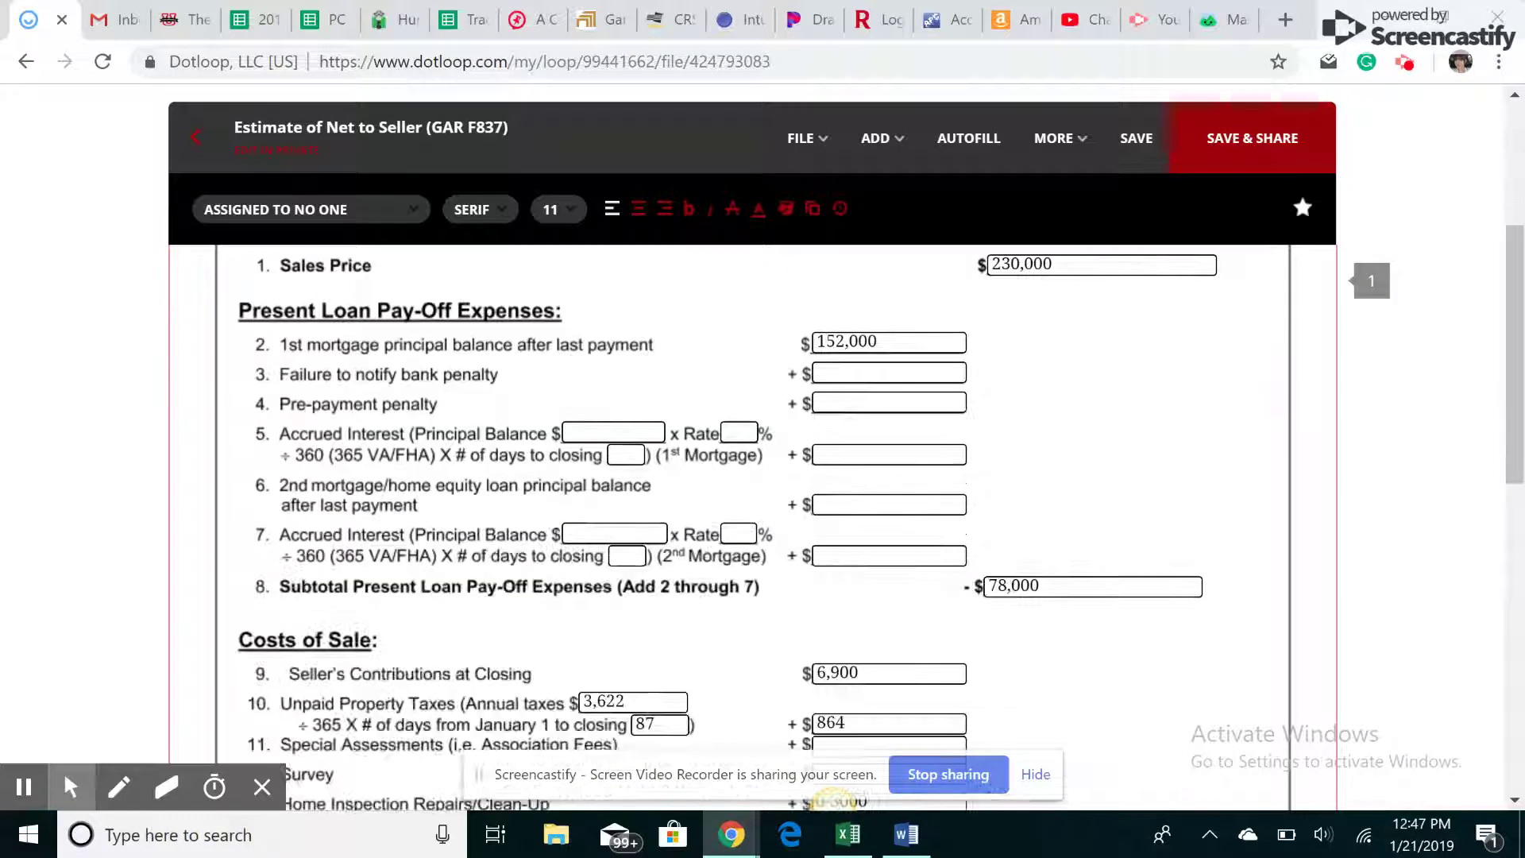
pyautogui.scroll(-6, 762, 525)
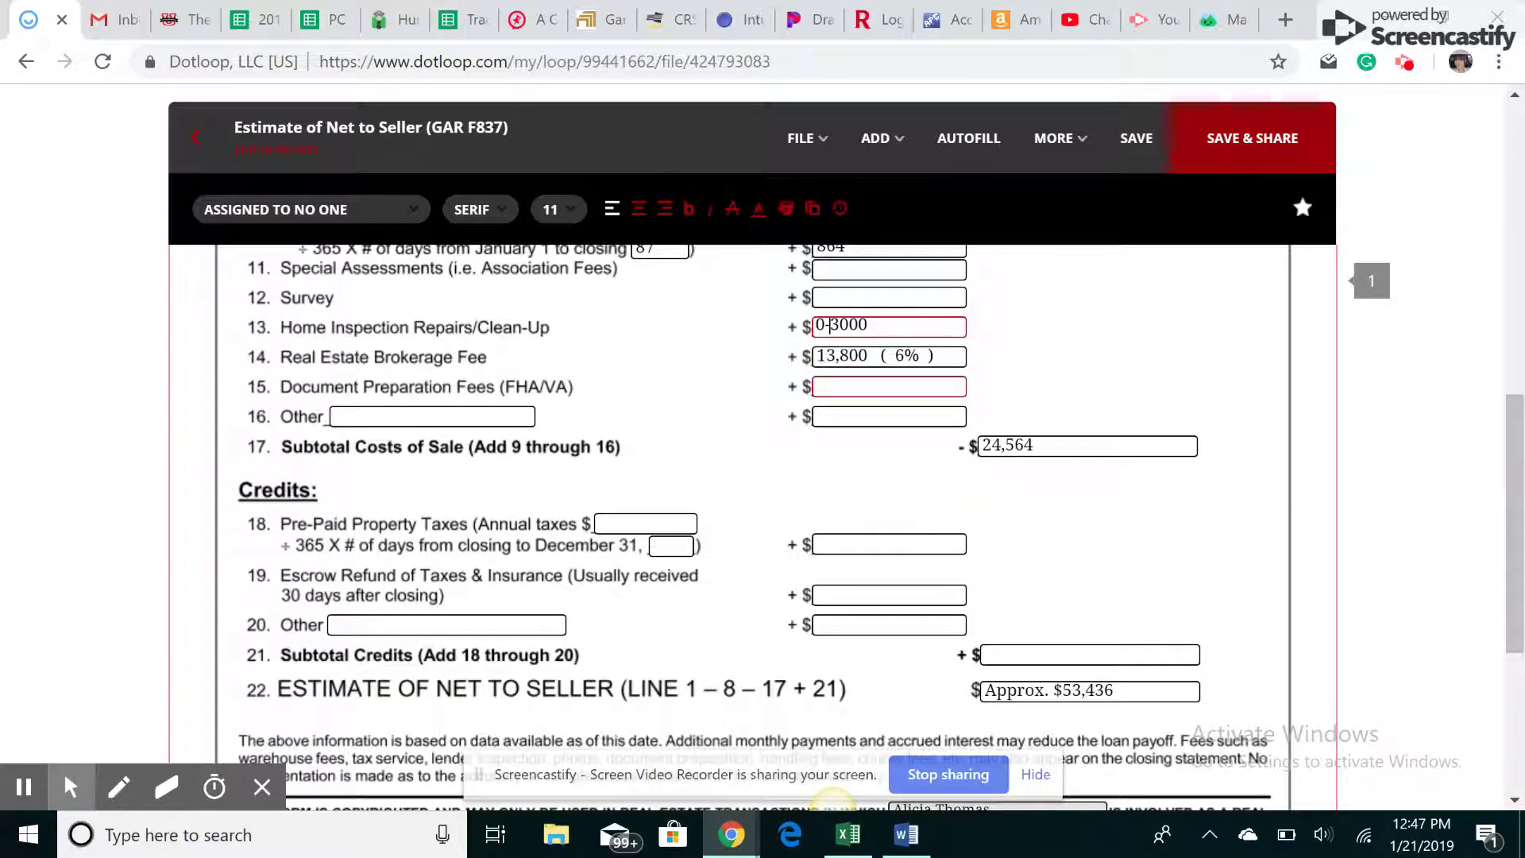
pyautogui.press('BackSpace')
pyautogui.press('BackSpace')
pyautogui.scroll(2, 1089, 445)
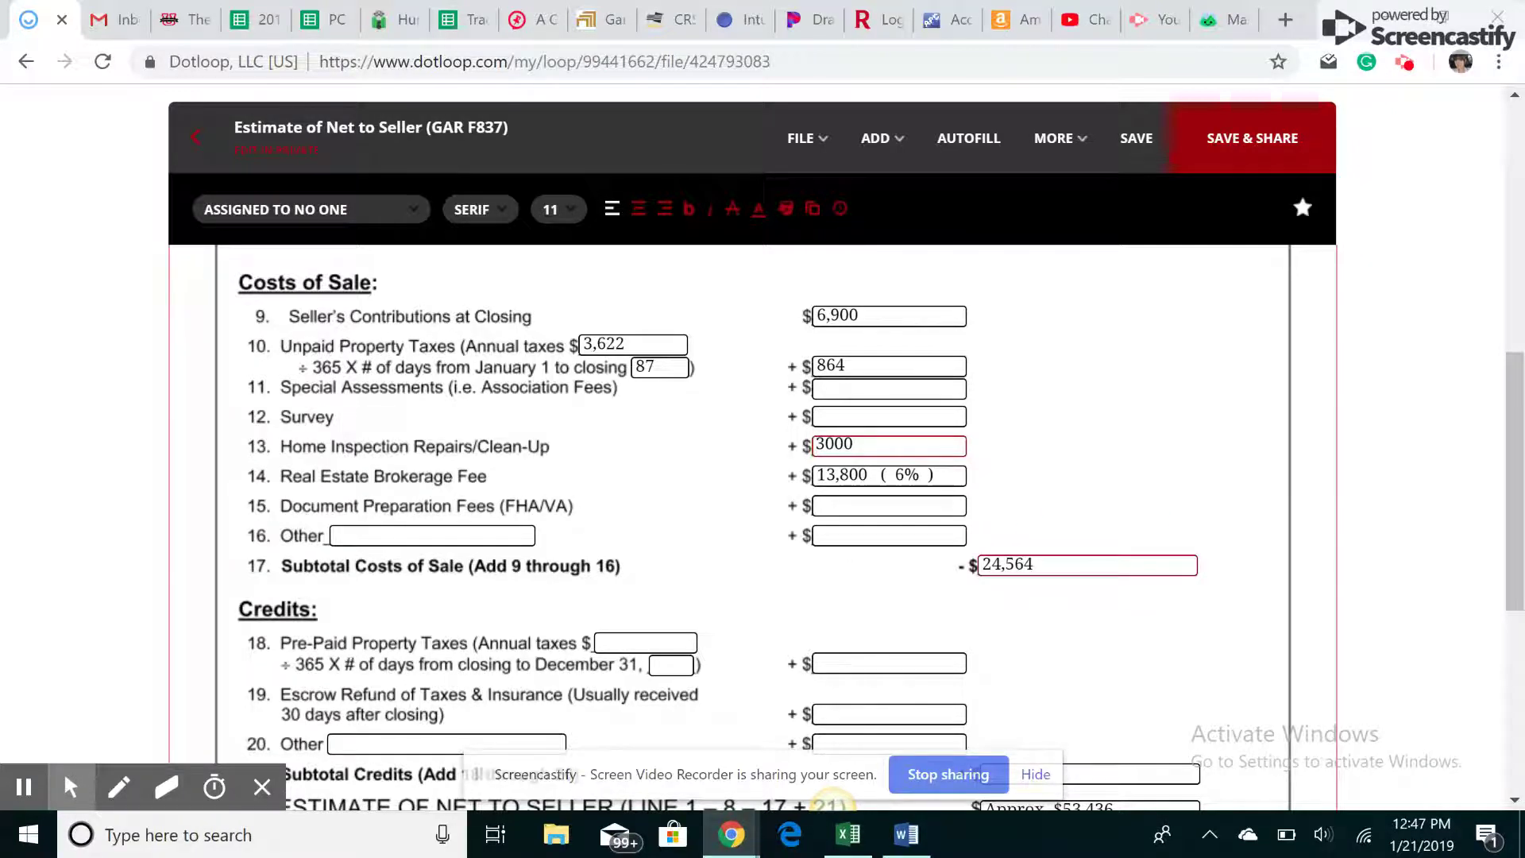
pyautogui.scroll(3, 762, 524)
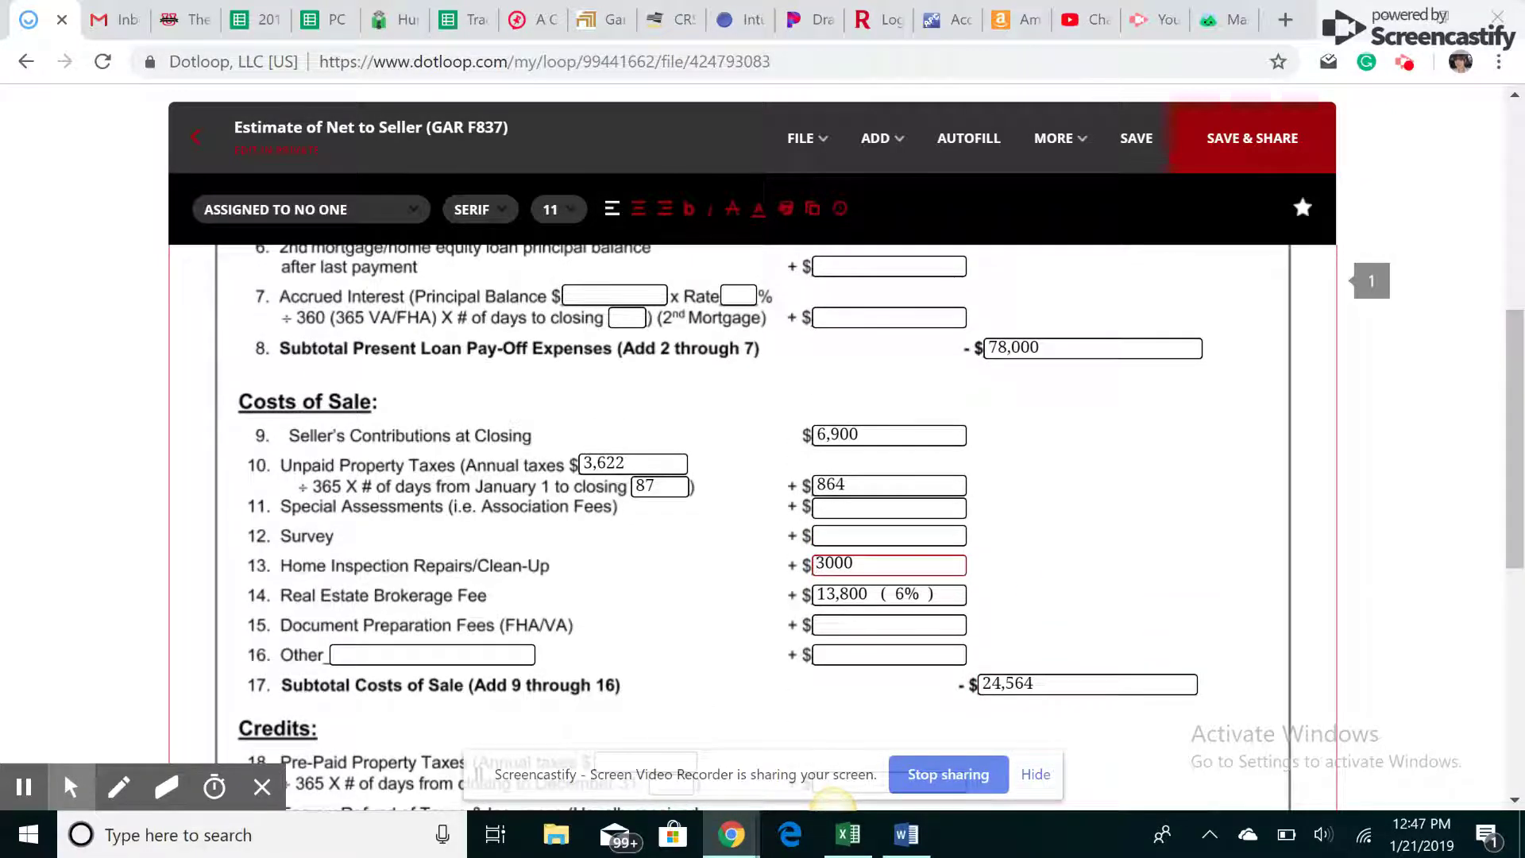
pyautogui.scroll(1, 763, 524)
pyautogui.scroll(-3, 763, 524)
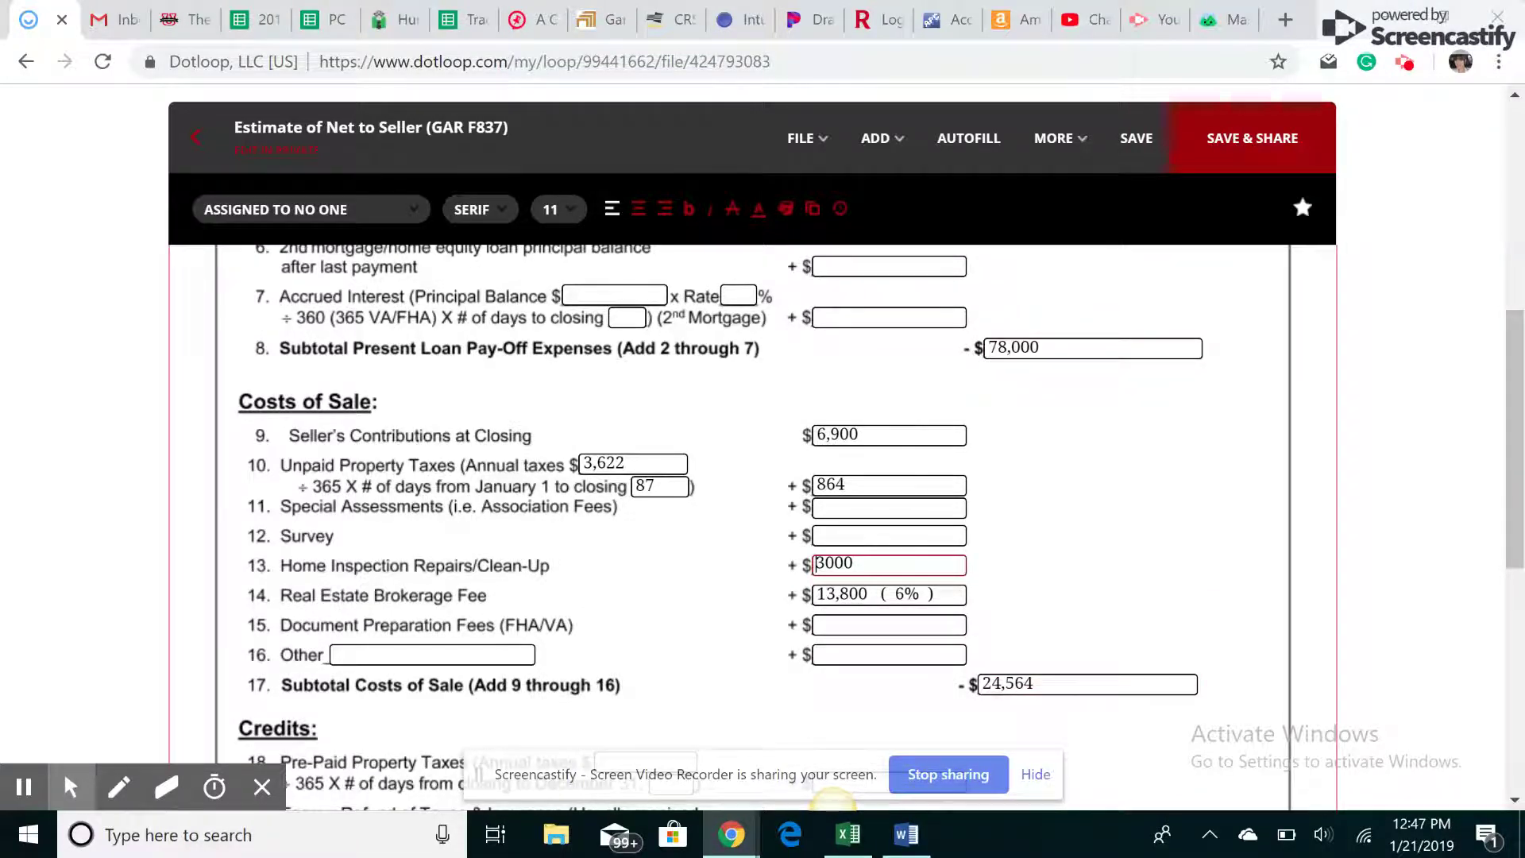
pyautogui.scroll(-1, 763, 524)
pyautogui.scroll(-4, 762, 524)
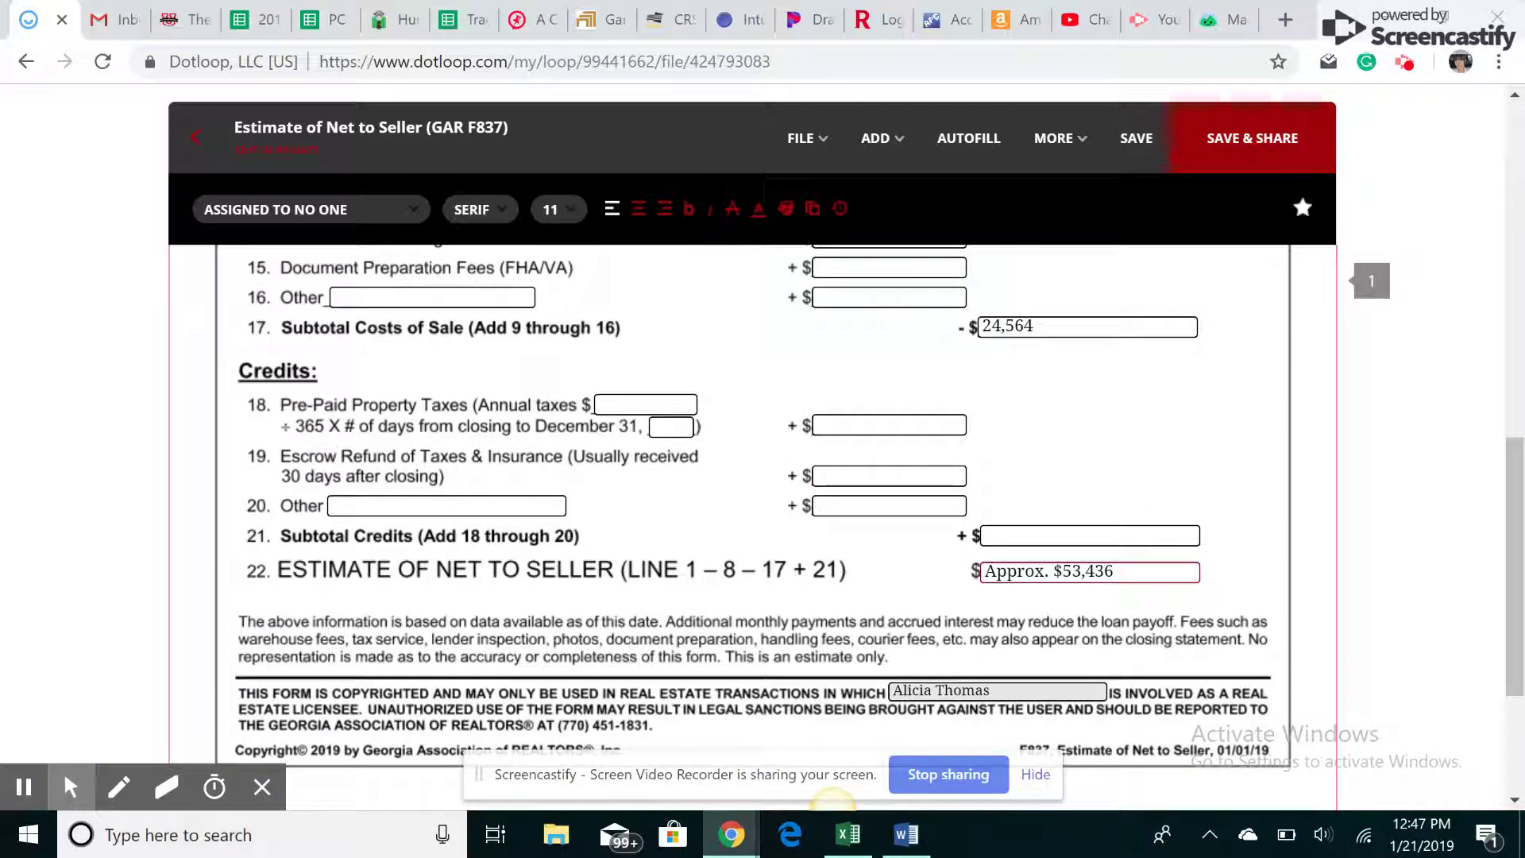
pyautogui.click(934, 566)
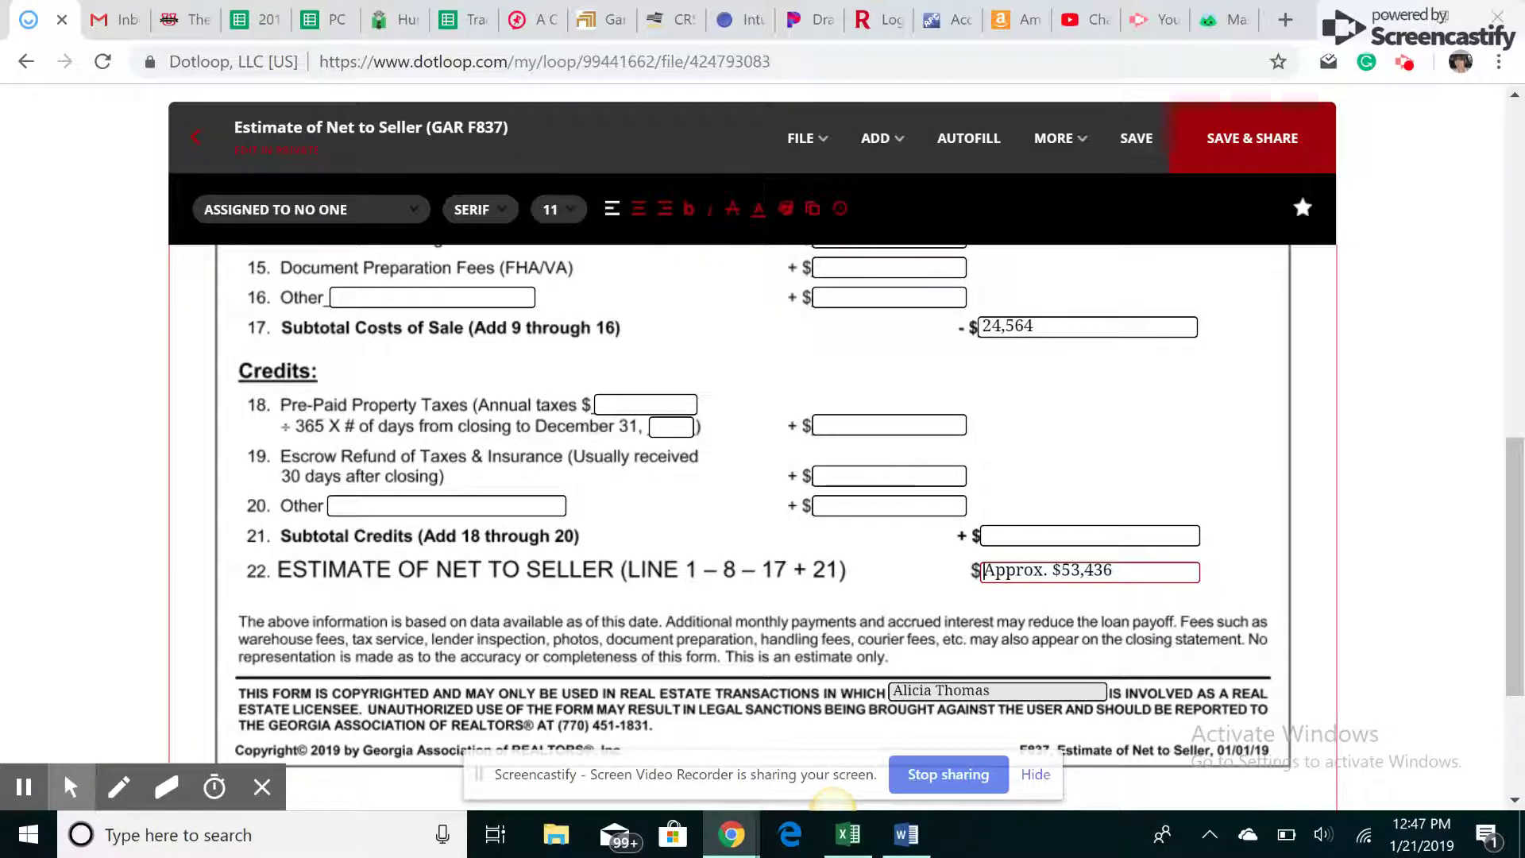
pyautogui.scroll(10, 762, 516)
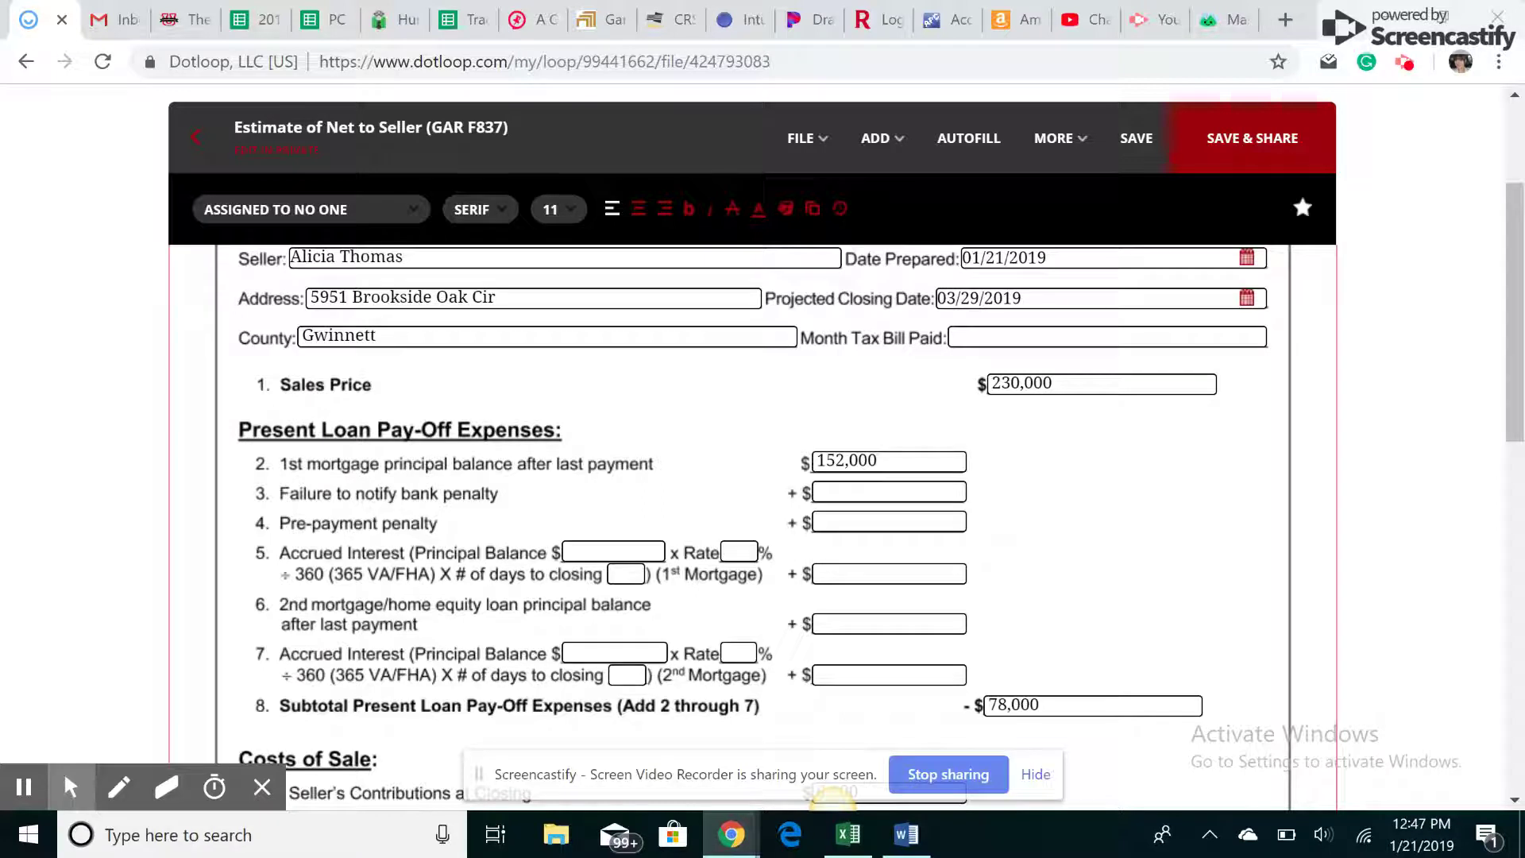
pyautogui.scroll(-7, 762, 516)
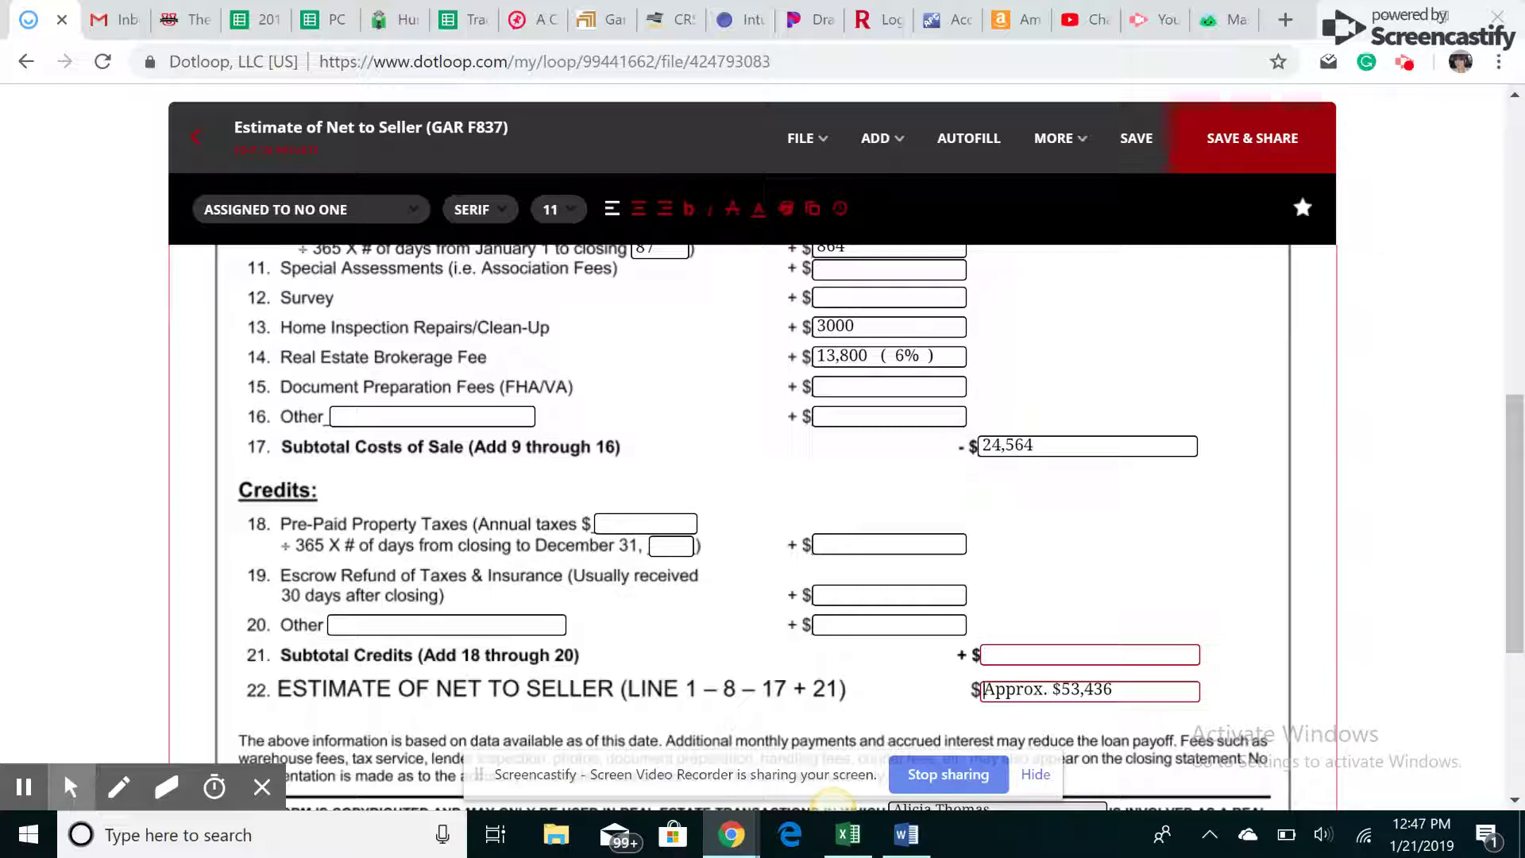
pyautogui.scroll(6, 832, 795)
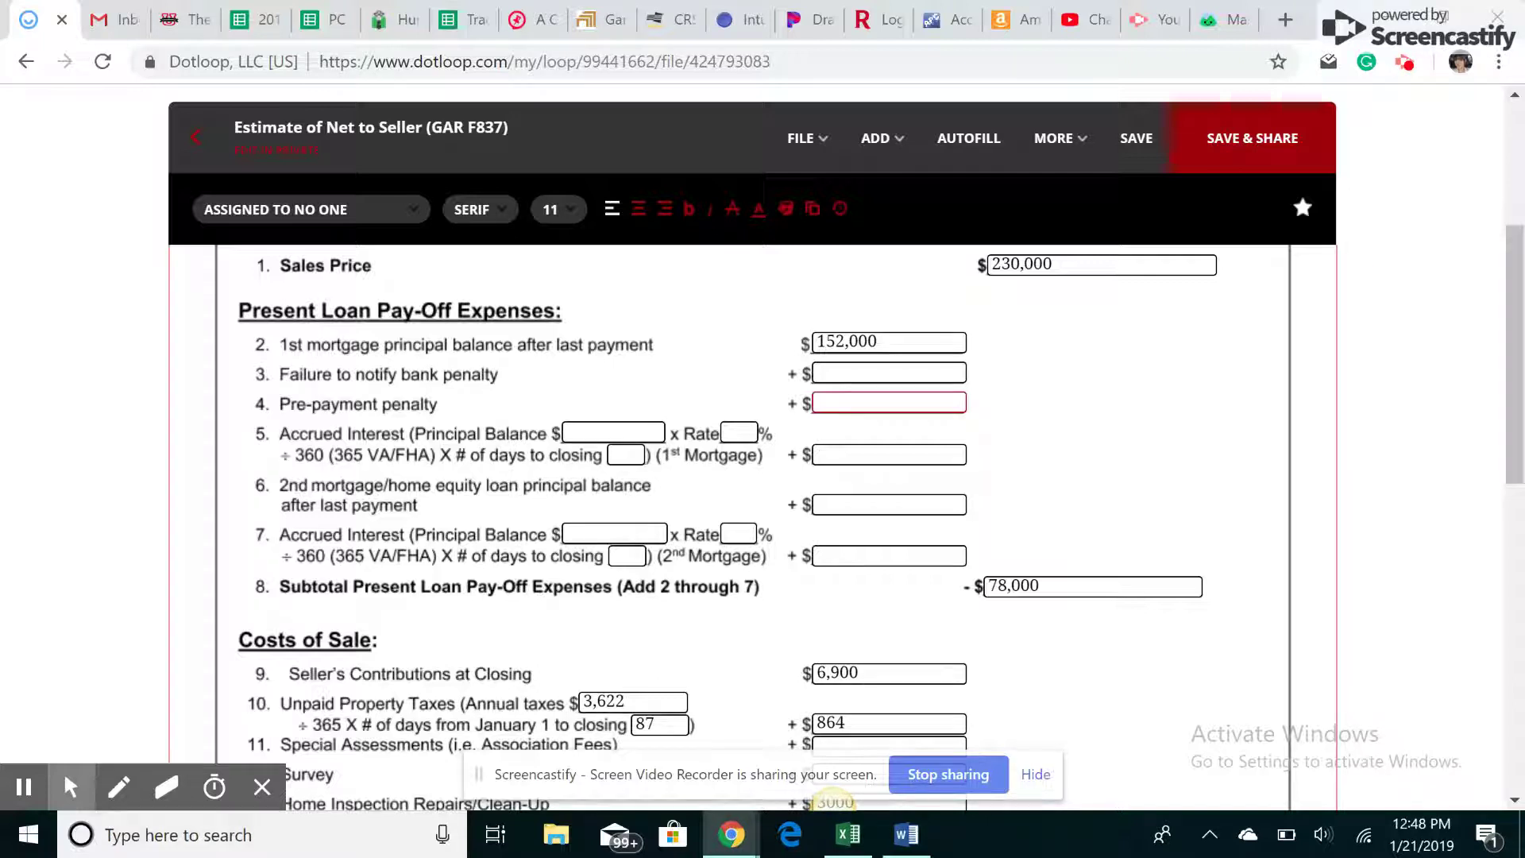
pyautogui.scroll(-1, 753, 525)
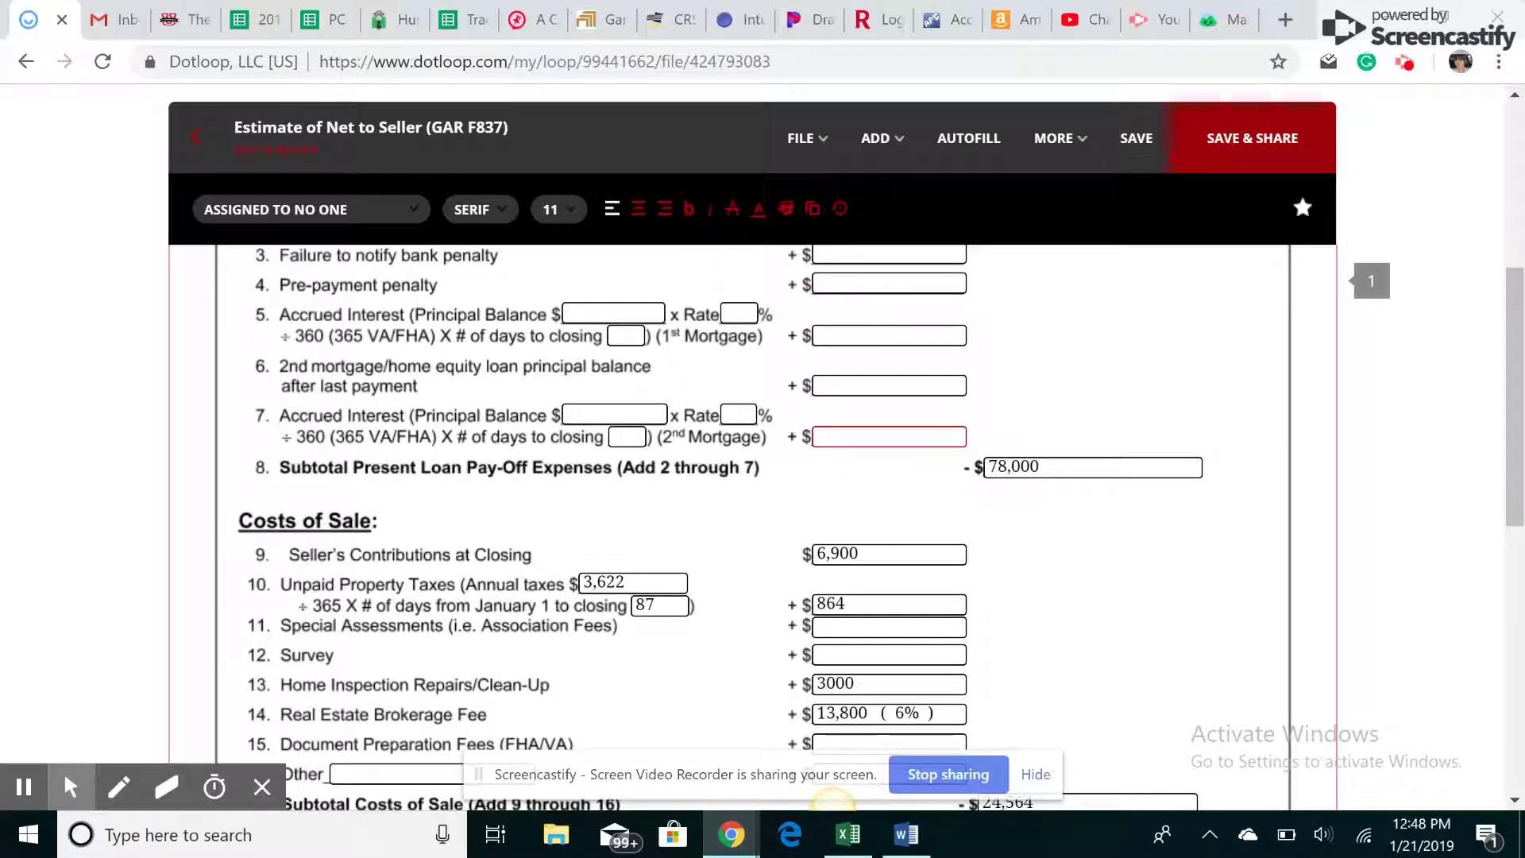
pyautogui.scroll(-1, 753, 524)
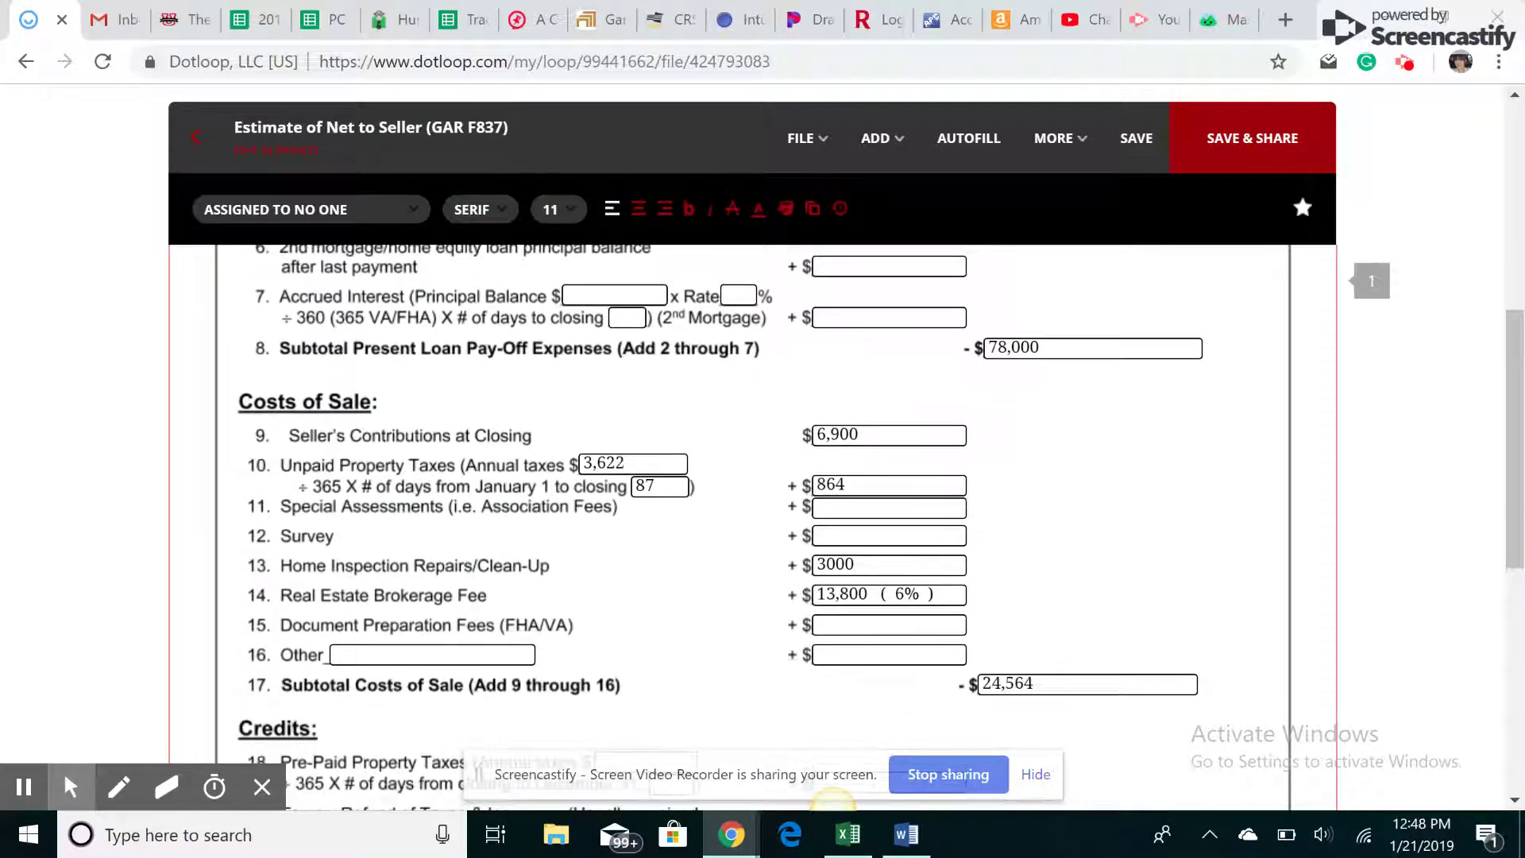
pyautogui.scroll(-3, 753, 524)
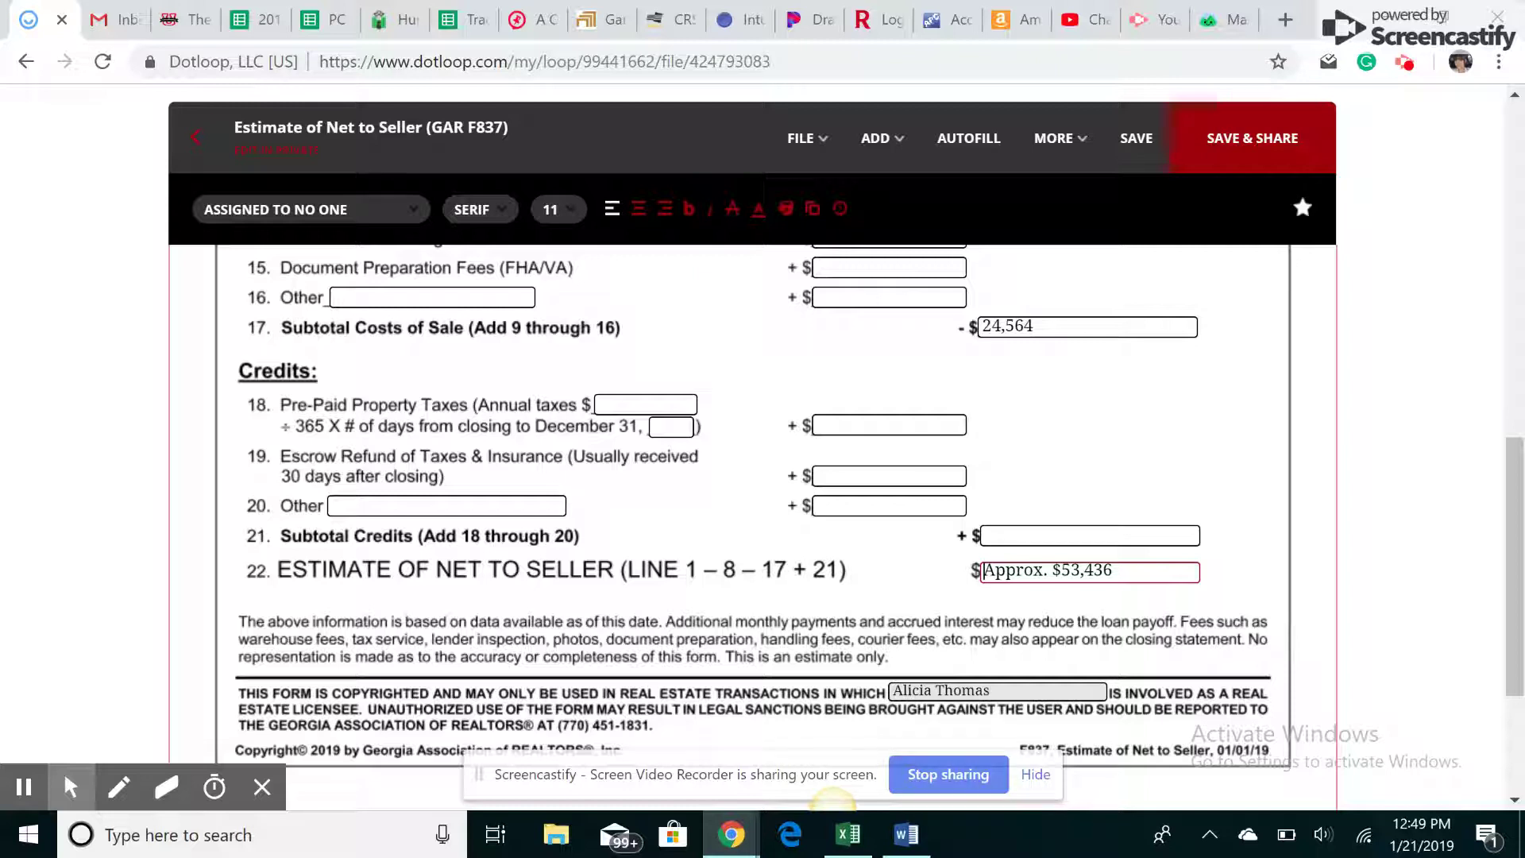
pyautogui.scroll(6, 760, 528)
pyautogui.scroll(6, 760, 528)
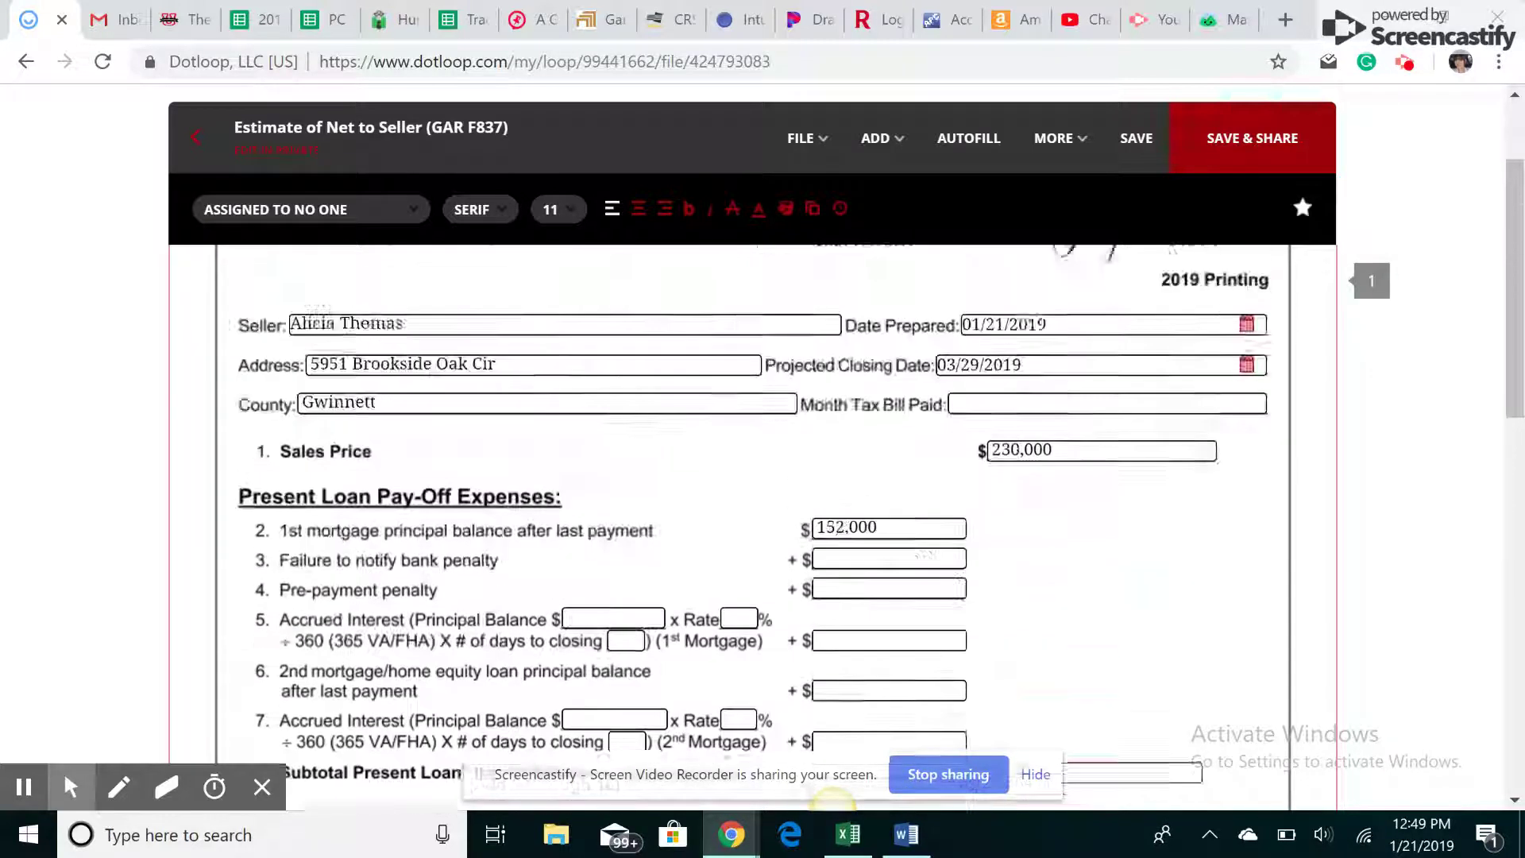
pyautogui.scroll(-4, 761, 528)
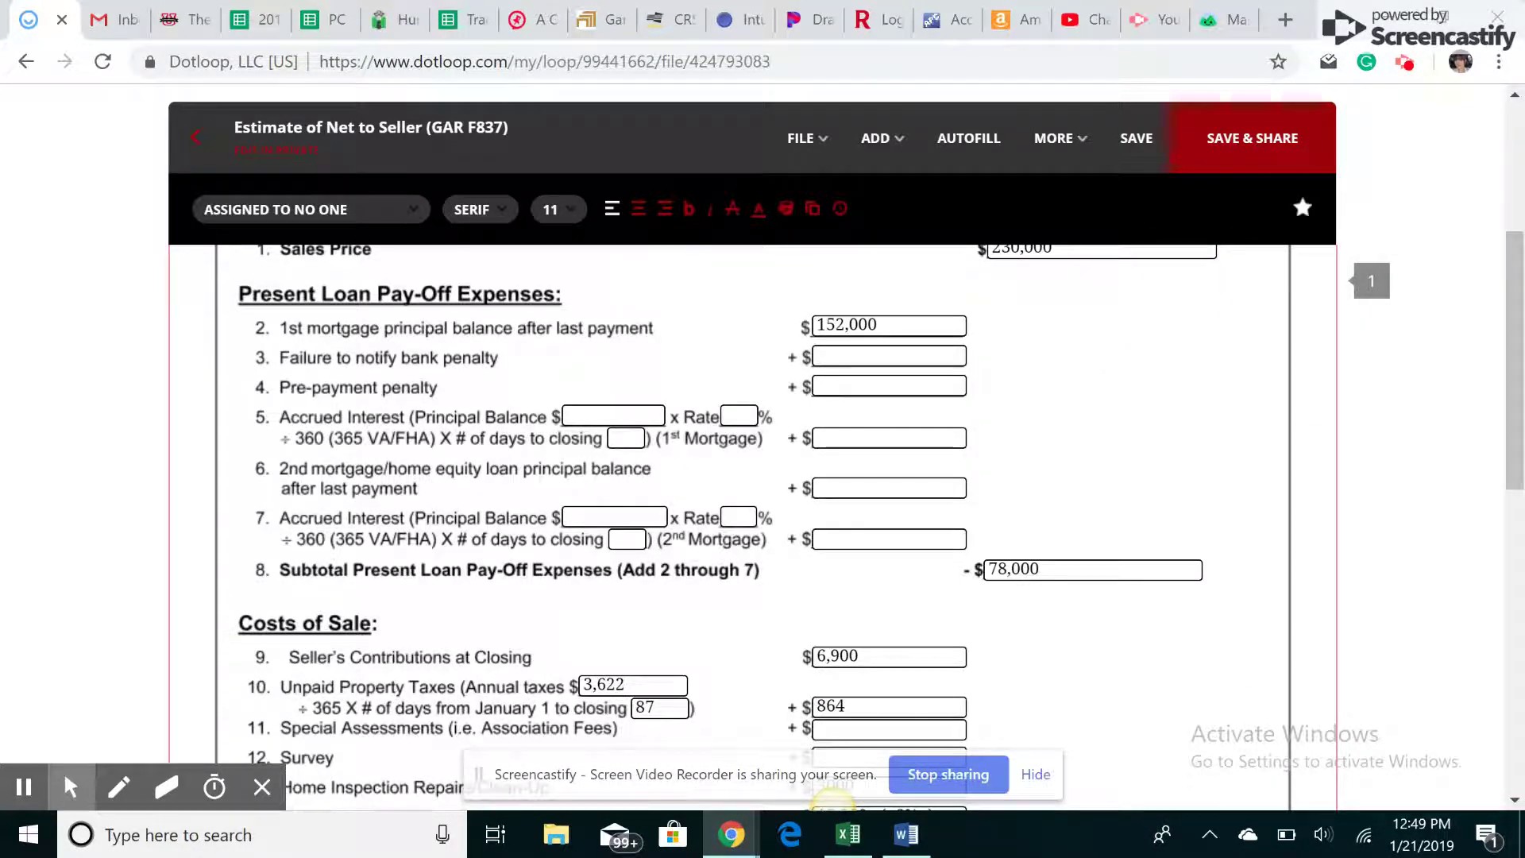
pyautogui.scroll(-4, 760, 528)
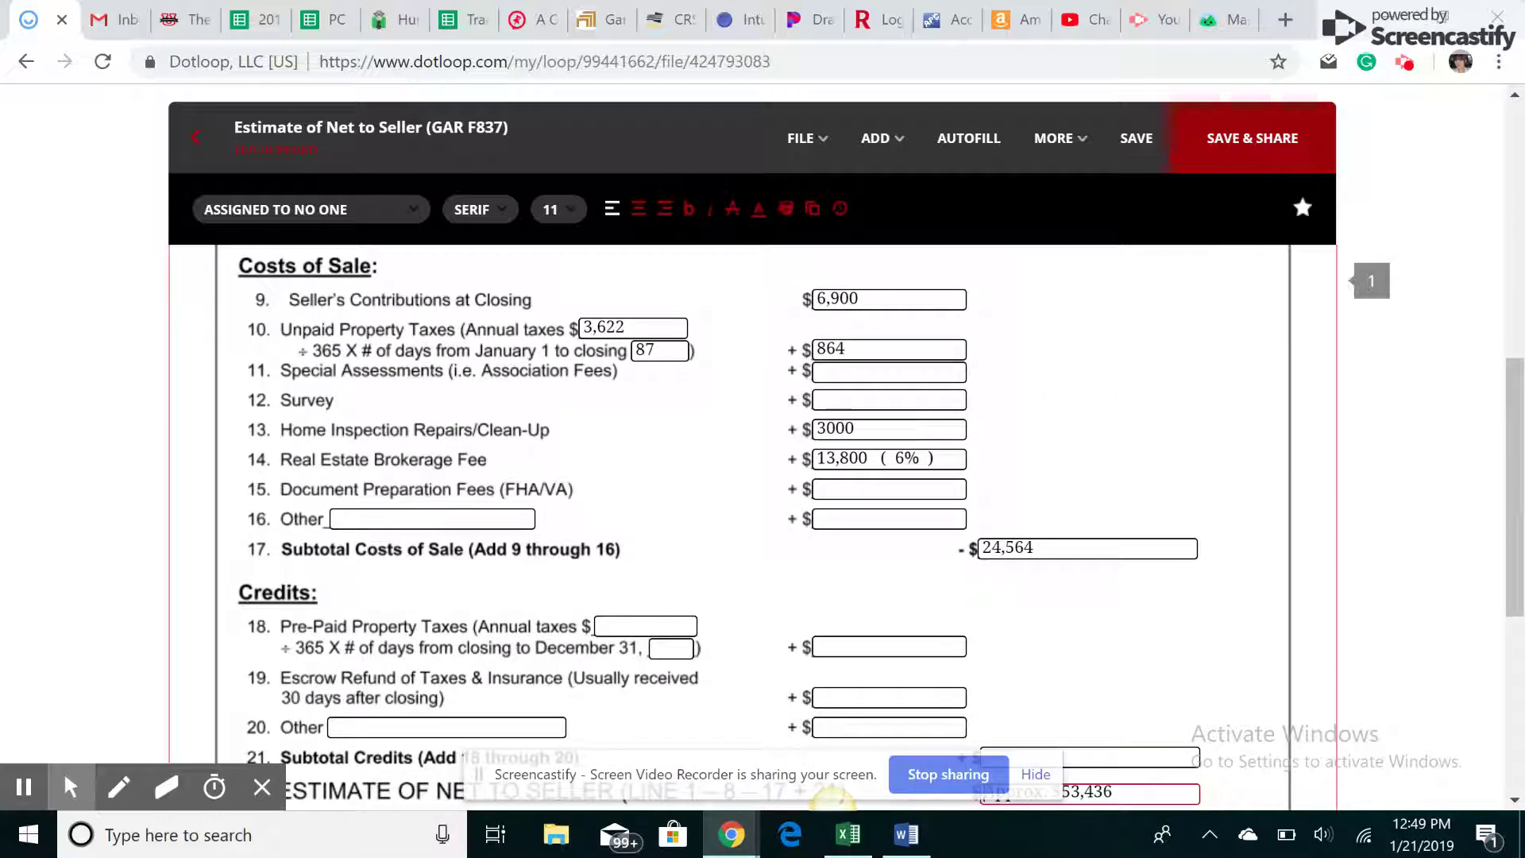
pyautogui.scroll(-3, 761, 528)
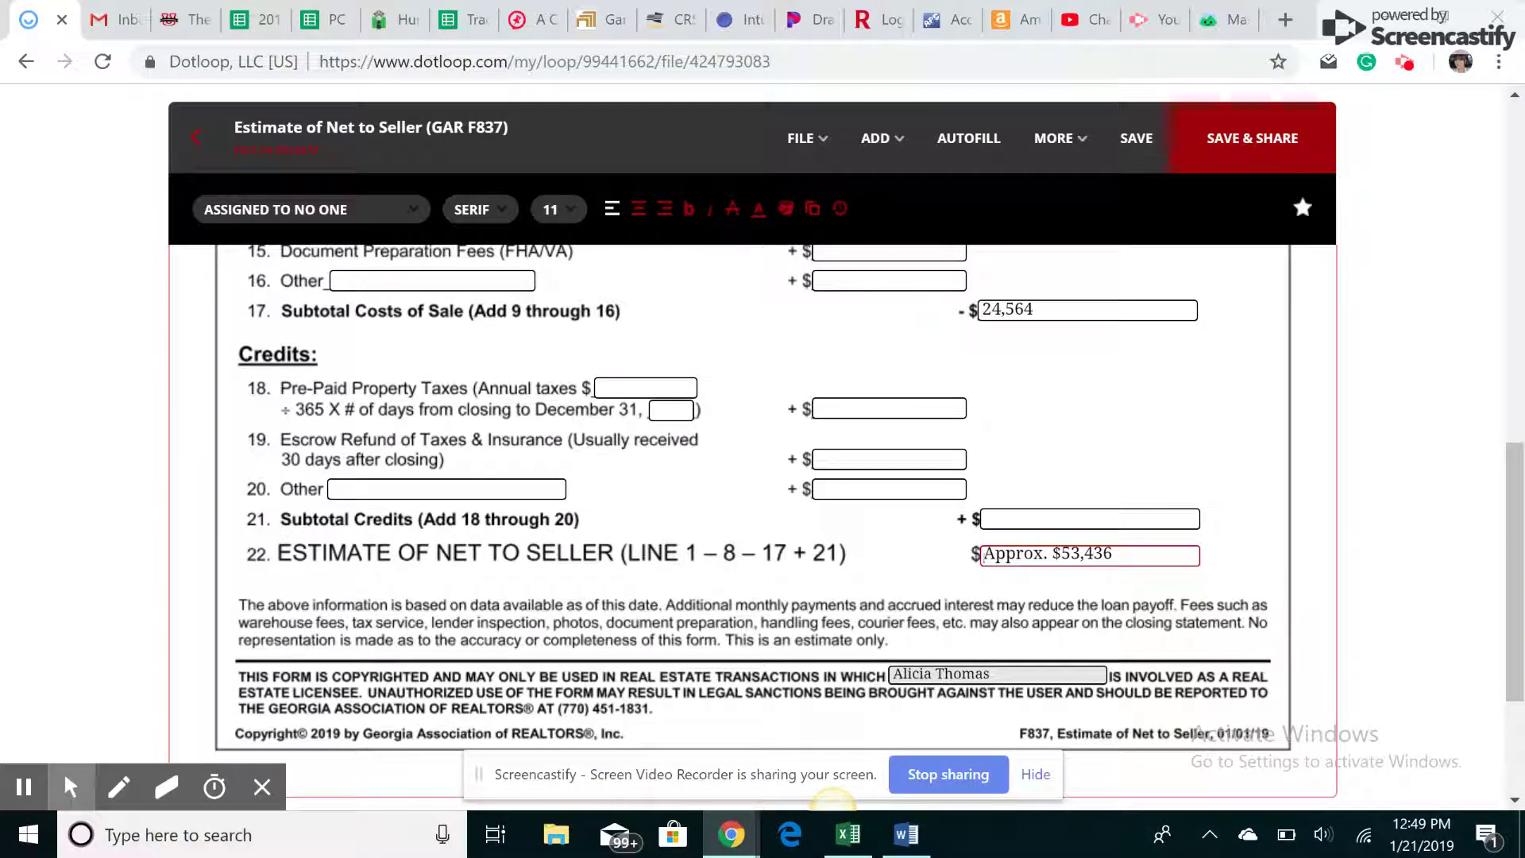
pyautogui.scroll(6, 832, 797)
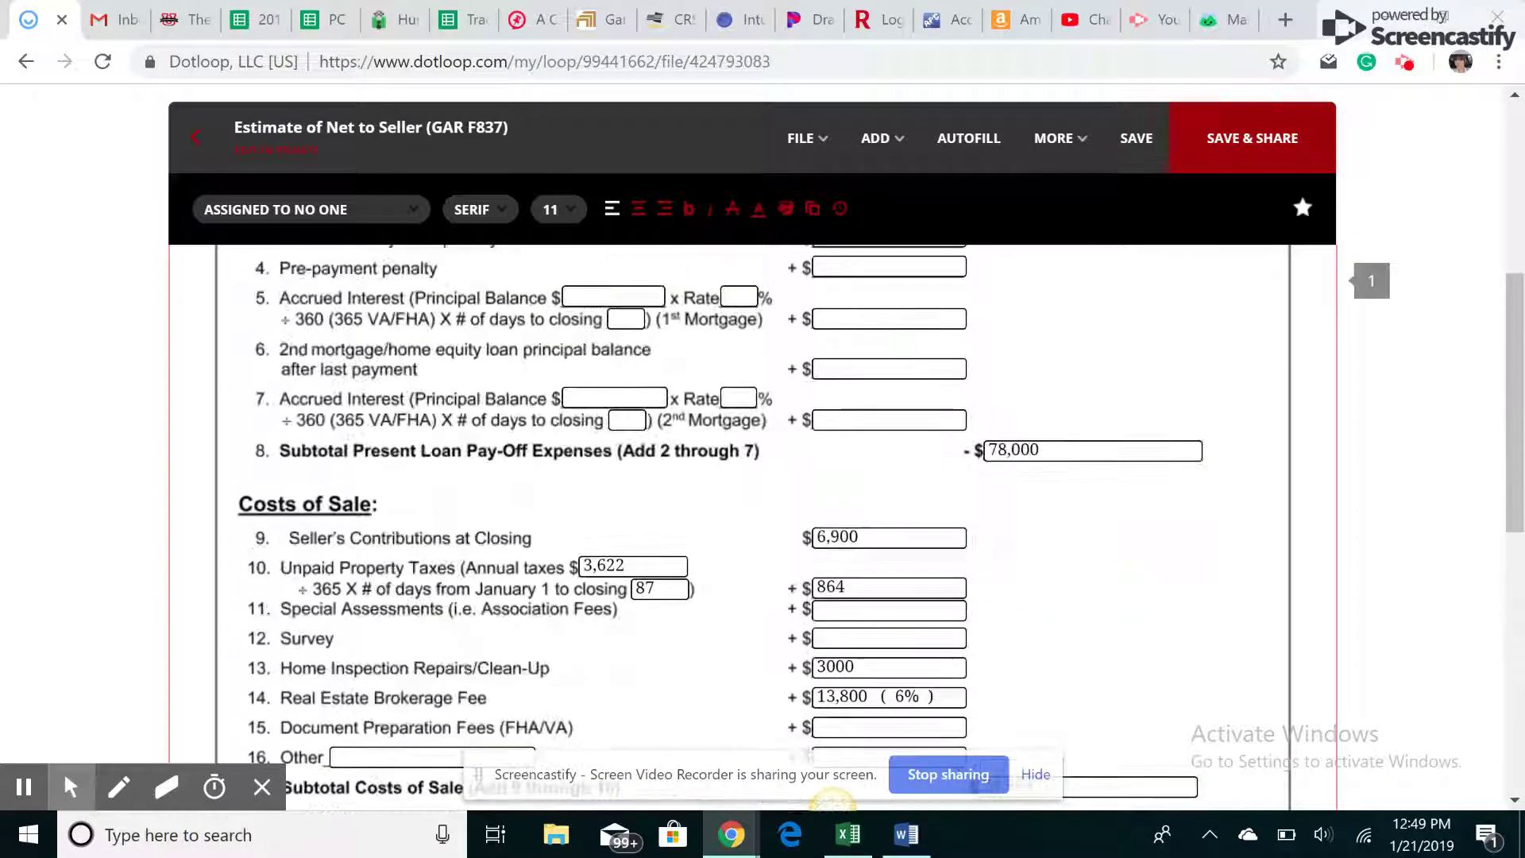
pyautogui.scroll(3, 830, 801)
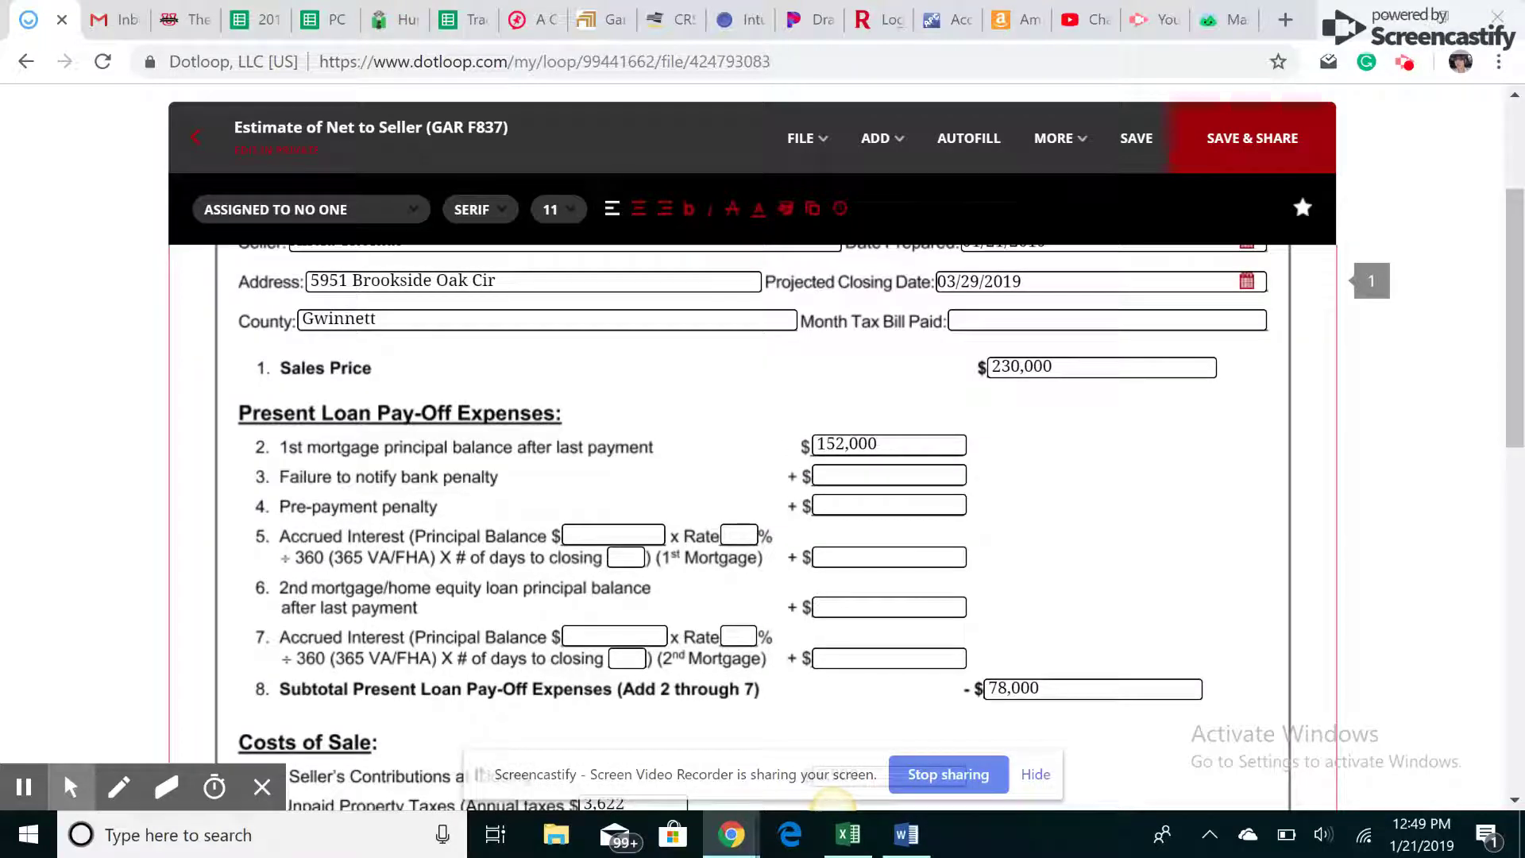
pyautogui.scroll(2, 831, 798)
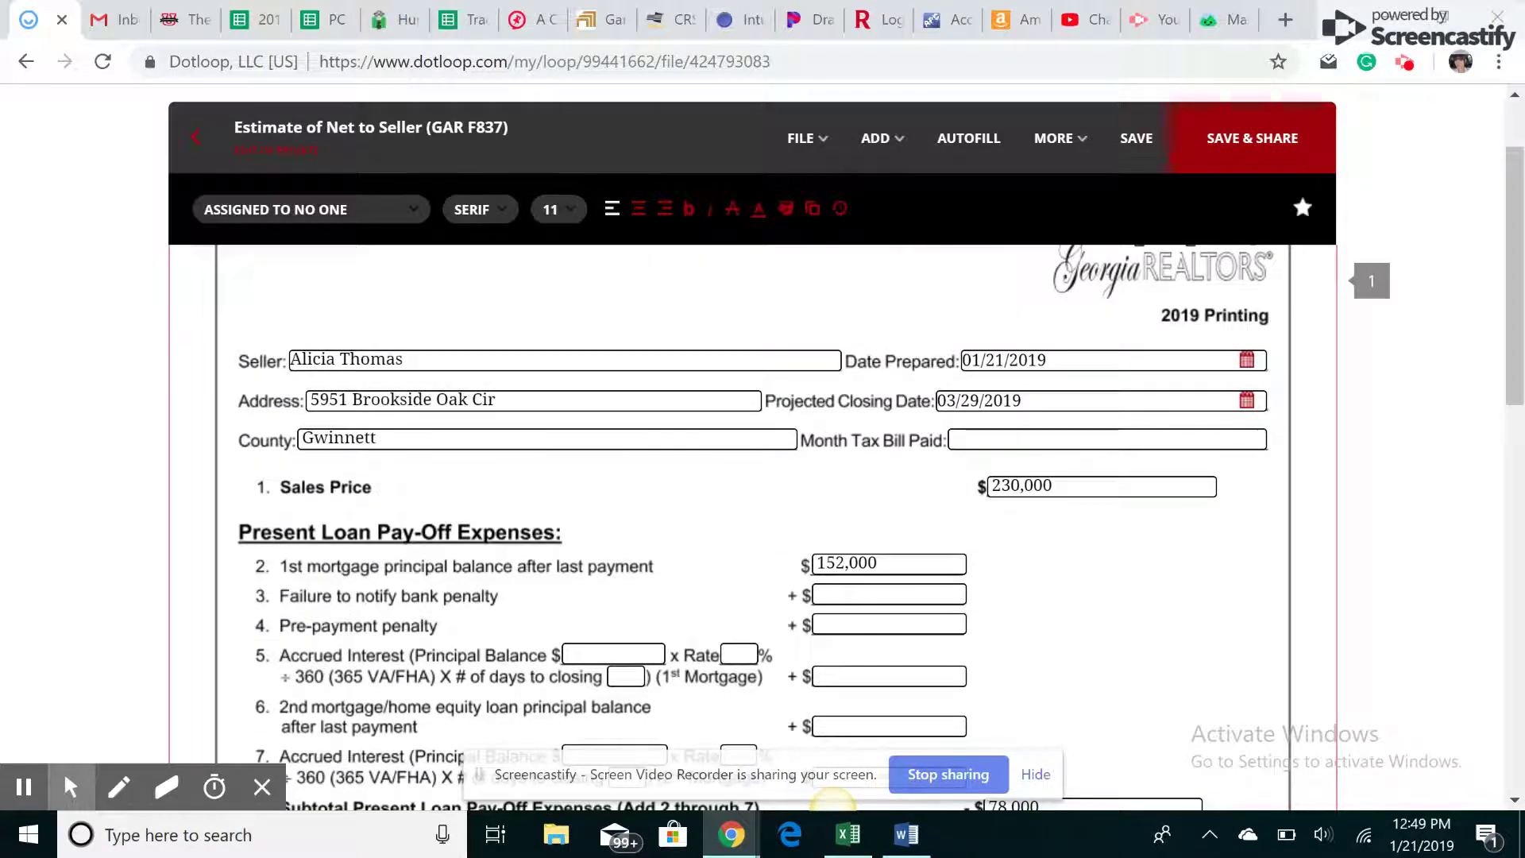
pyautogui.scroll(-3, 832, 798)
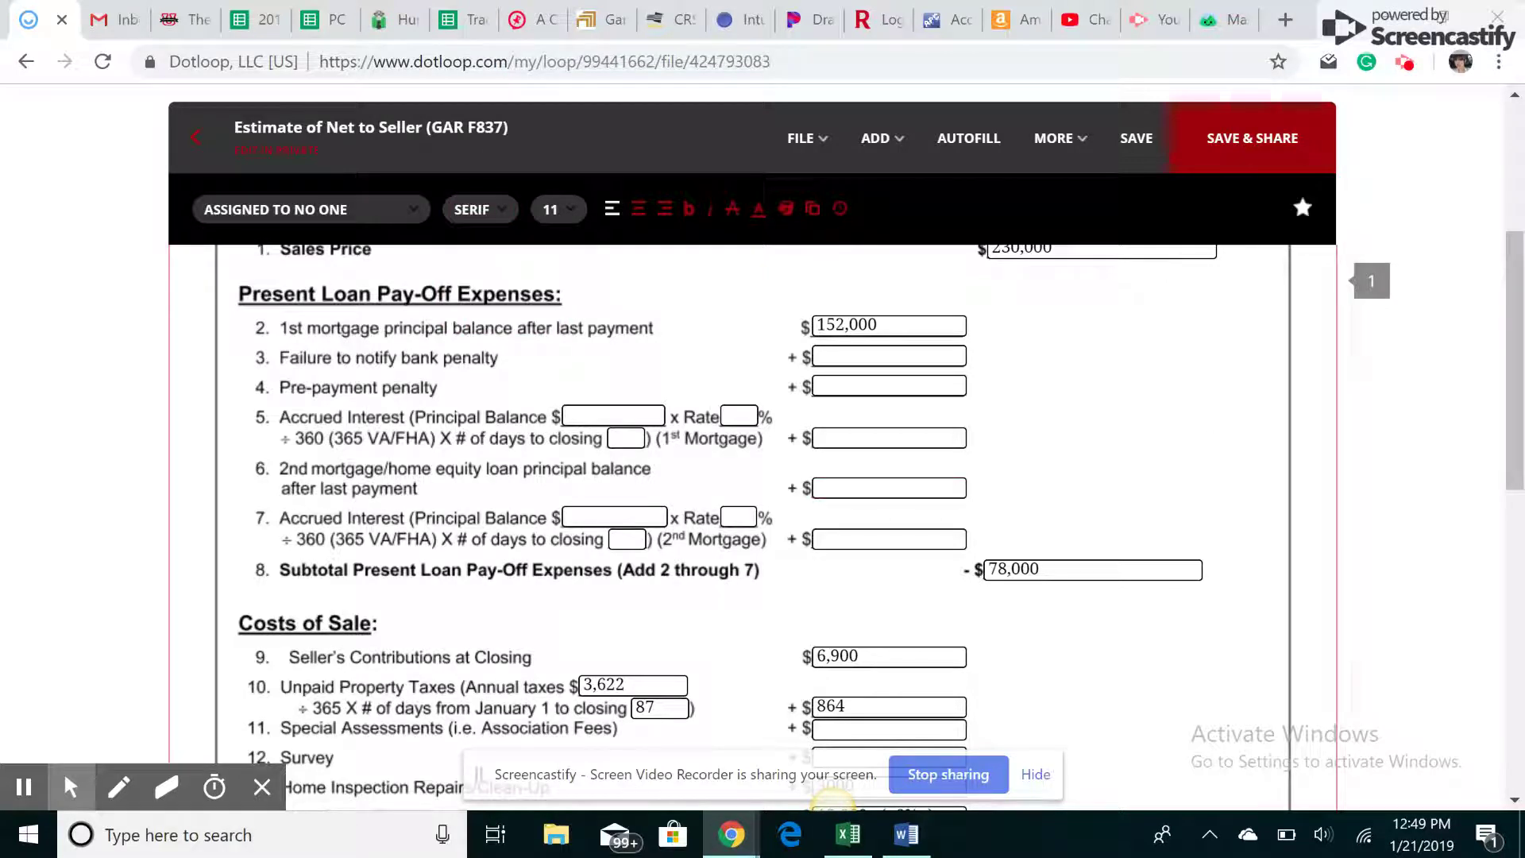
pyautogui.scroll(2, 831, 798)
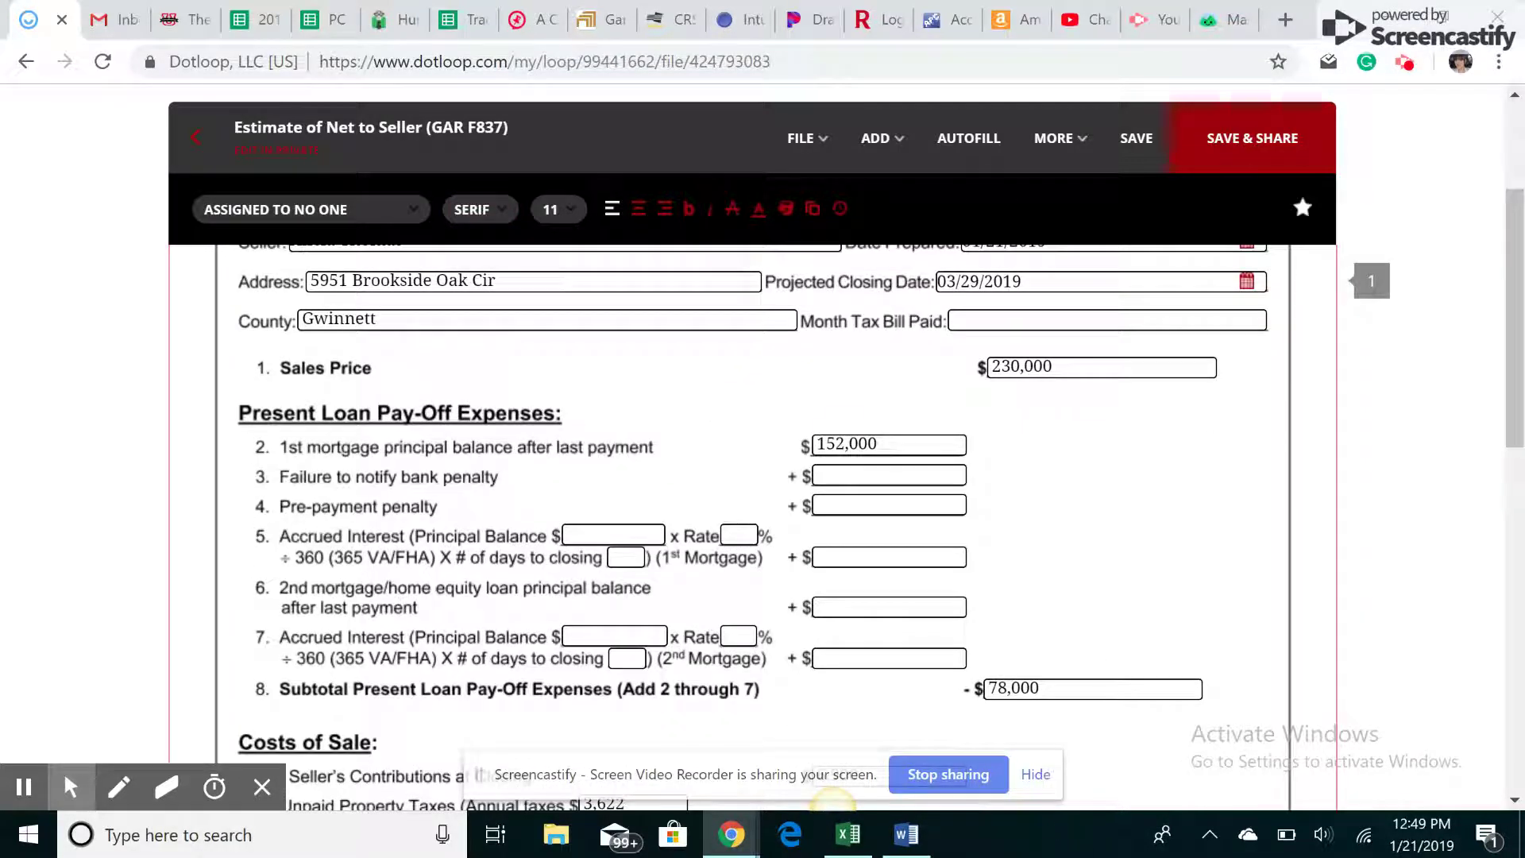
pyautogui.click(1018, 365)
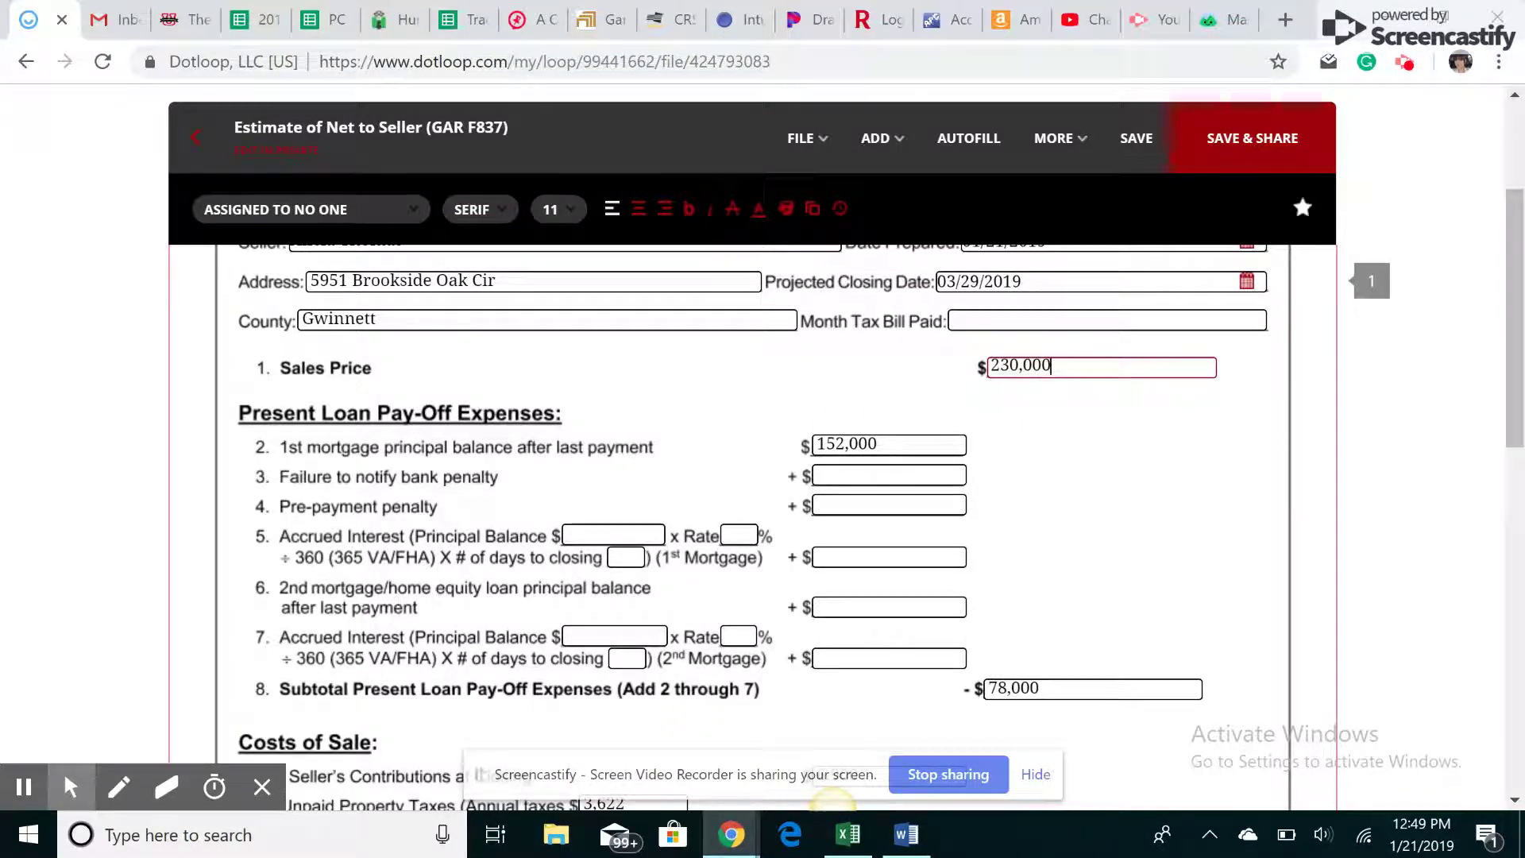
# - Replace the 230,000 Sales Price on line 1 with 225000 and review the updated form
pyautogui.press('BackSpace')
pyautogui.press('BackSpace')
pyautogui.press('BackSpace')
pyautogui.press('BackSpace')
pyautogui.press('BackSpace')
pyautogui.press('BackSpace')
pyautogui.write('25000')
pyautogui.scroll(-2, 831, 798)
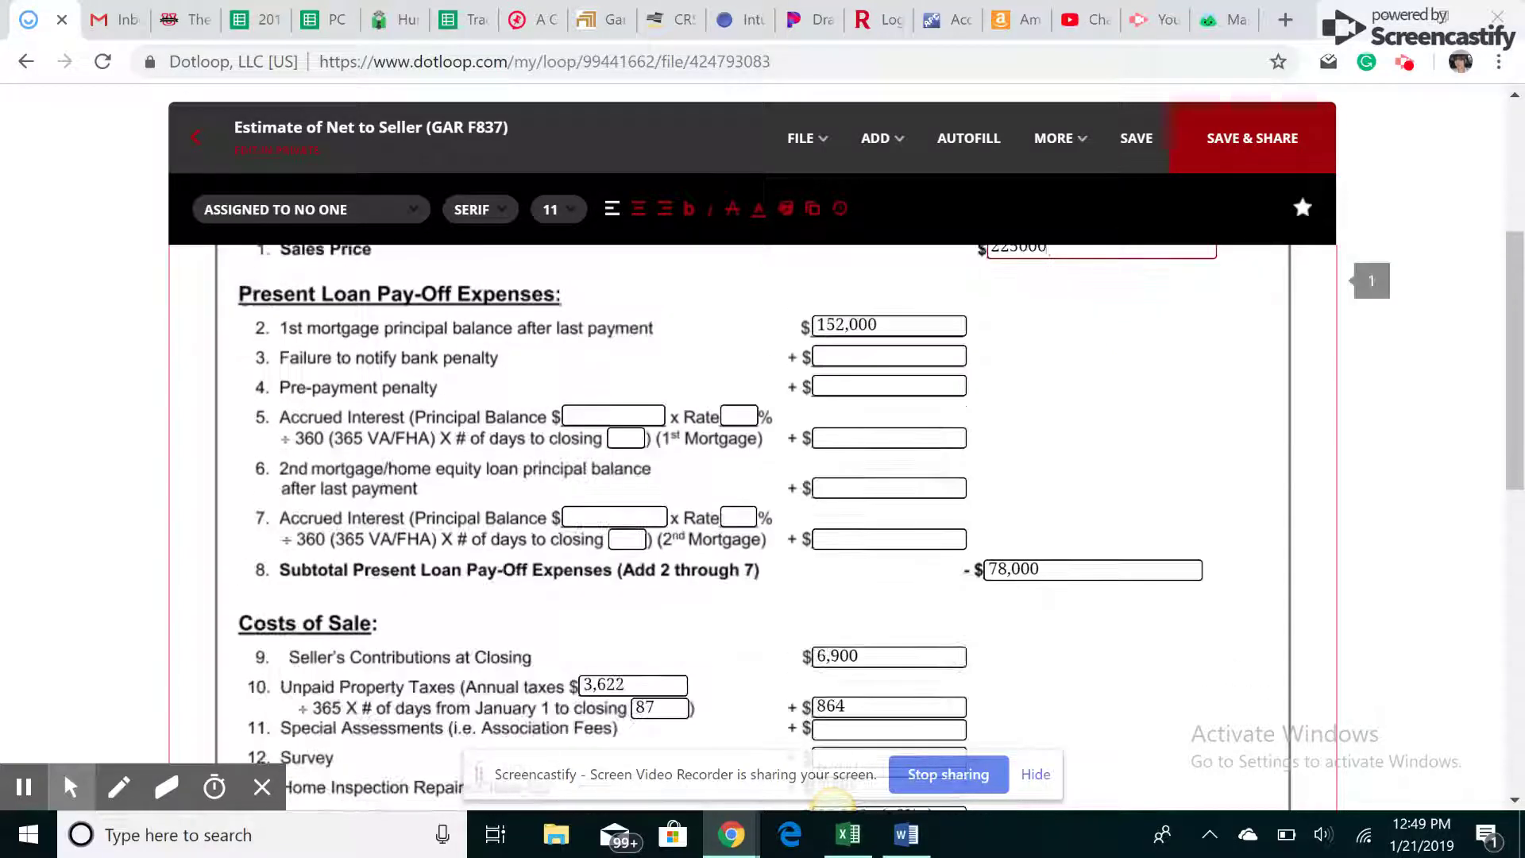
pyautogui.scroll(-3, 831, 798)
pyautogui.scroll(8, 831, 799)
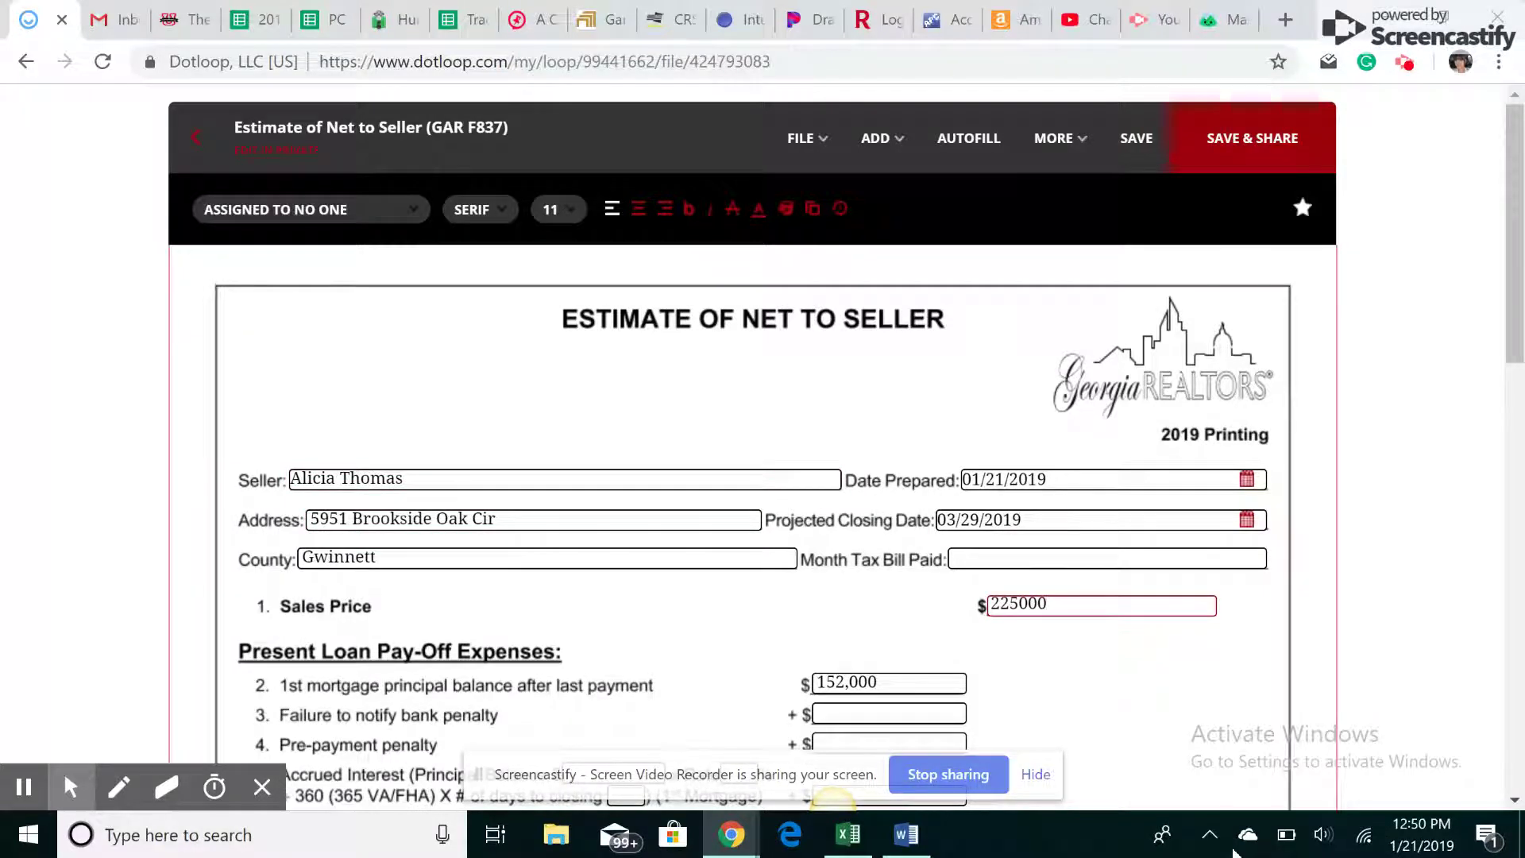
pyautogui.scroll(-2, 762, 524)
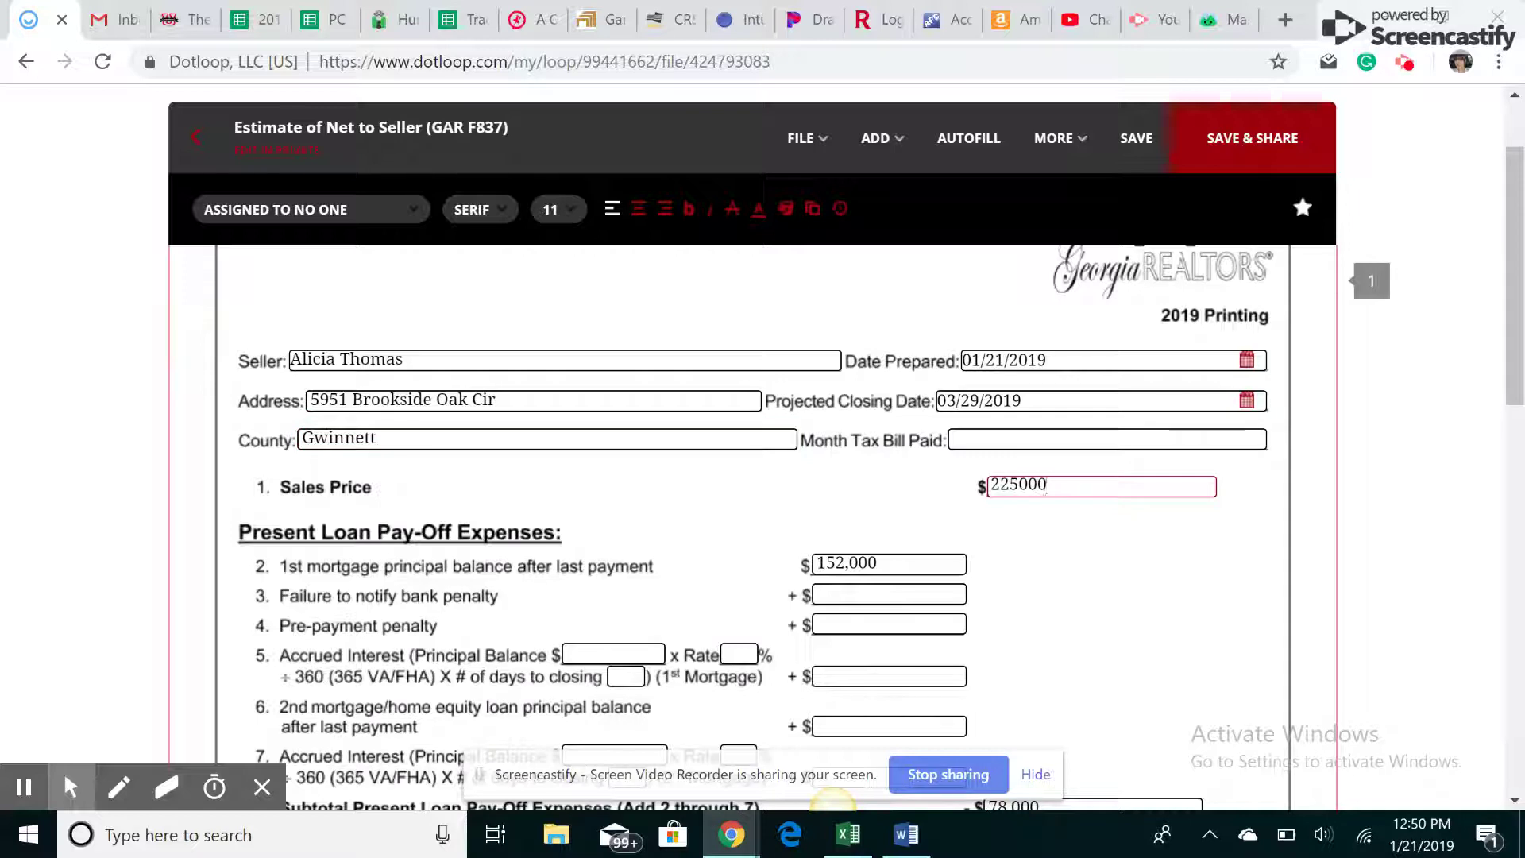